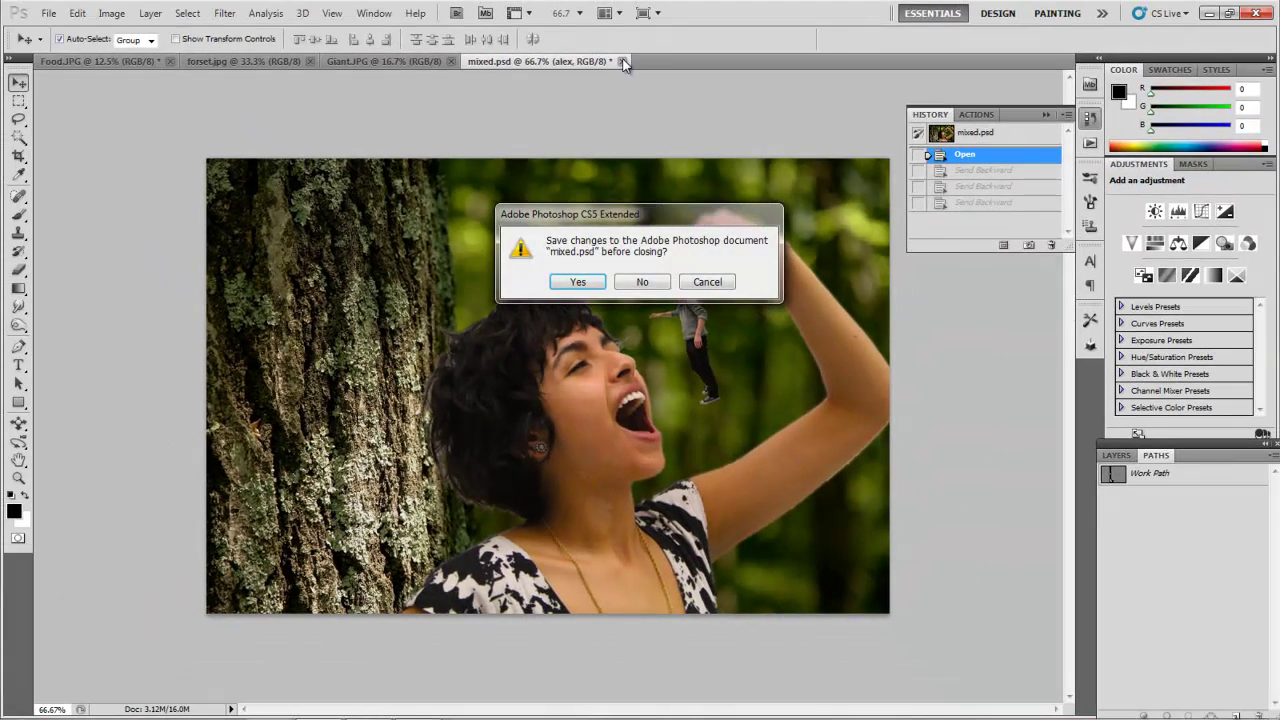
# Close mixed.psd without saving, then bring Giant.JPG to the front via the forset.jpg tab
pyautogui.click(640, 283)
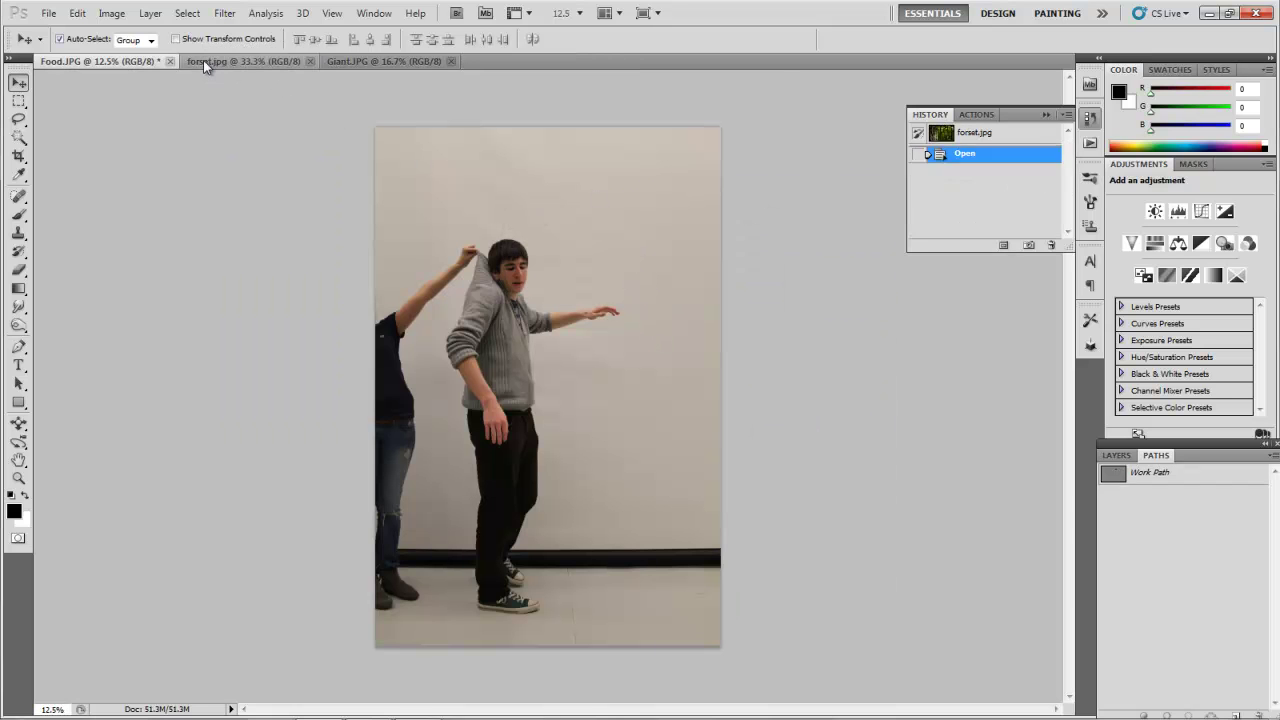
pyautogui.click(203, 60)
pyautogui.click(346, 61)
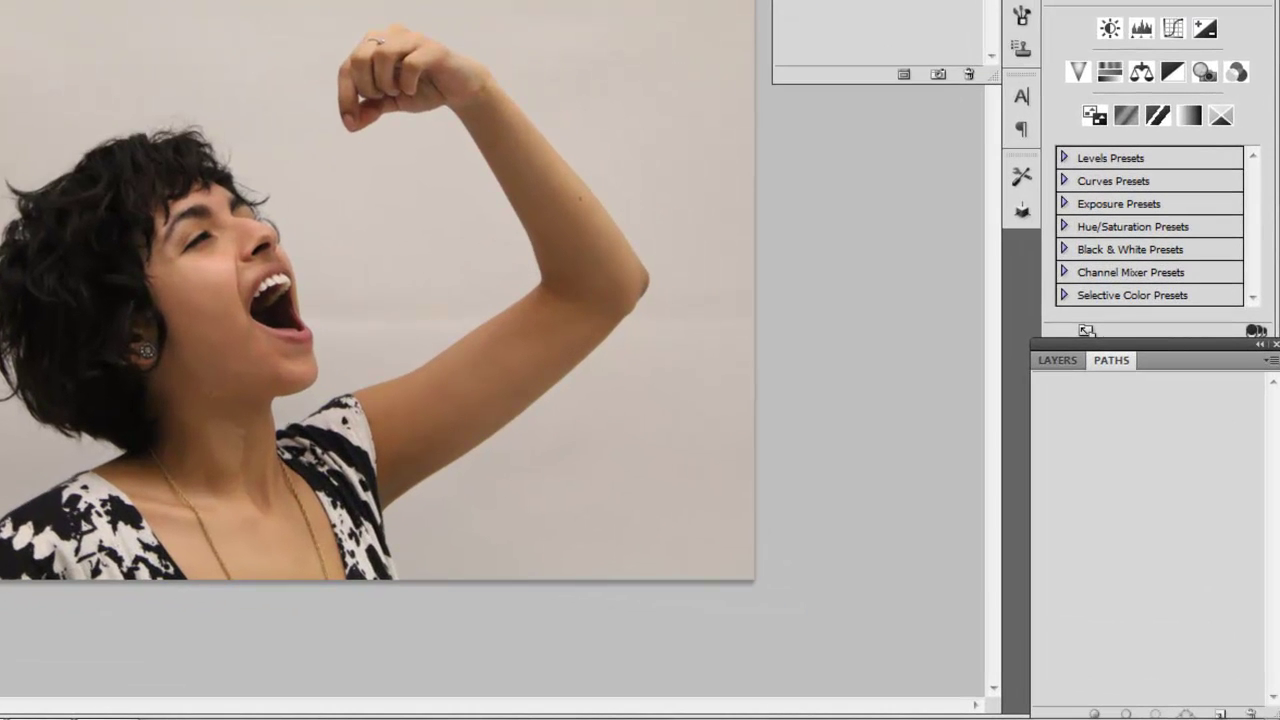
# Convert the locked Background of Giant.JPG into Layer 0
pyautogui.click(1065, 362)
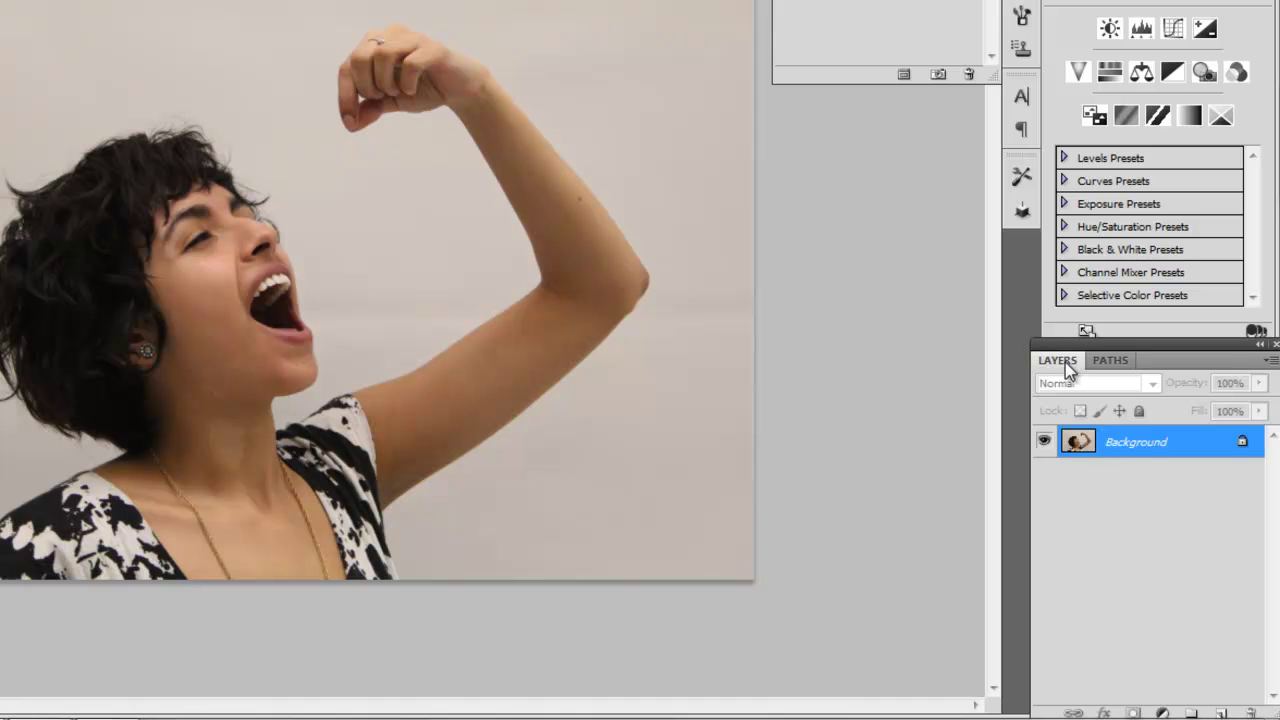
pyautogui.doubleClick(1242, 446)
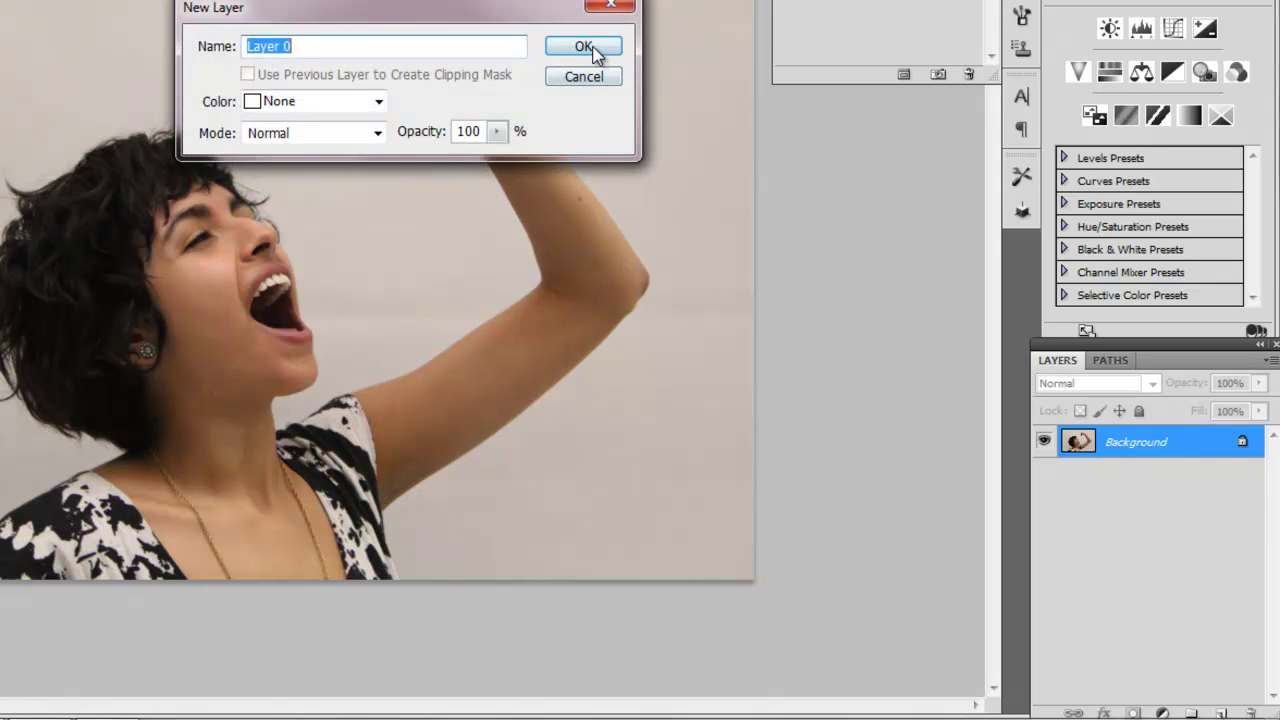
pyautogui.click(590, 49)
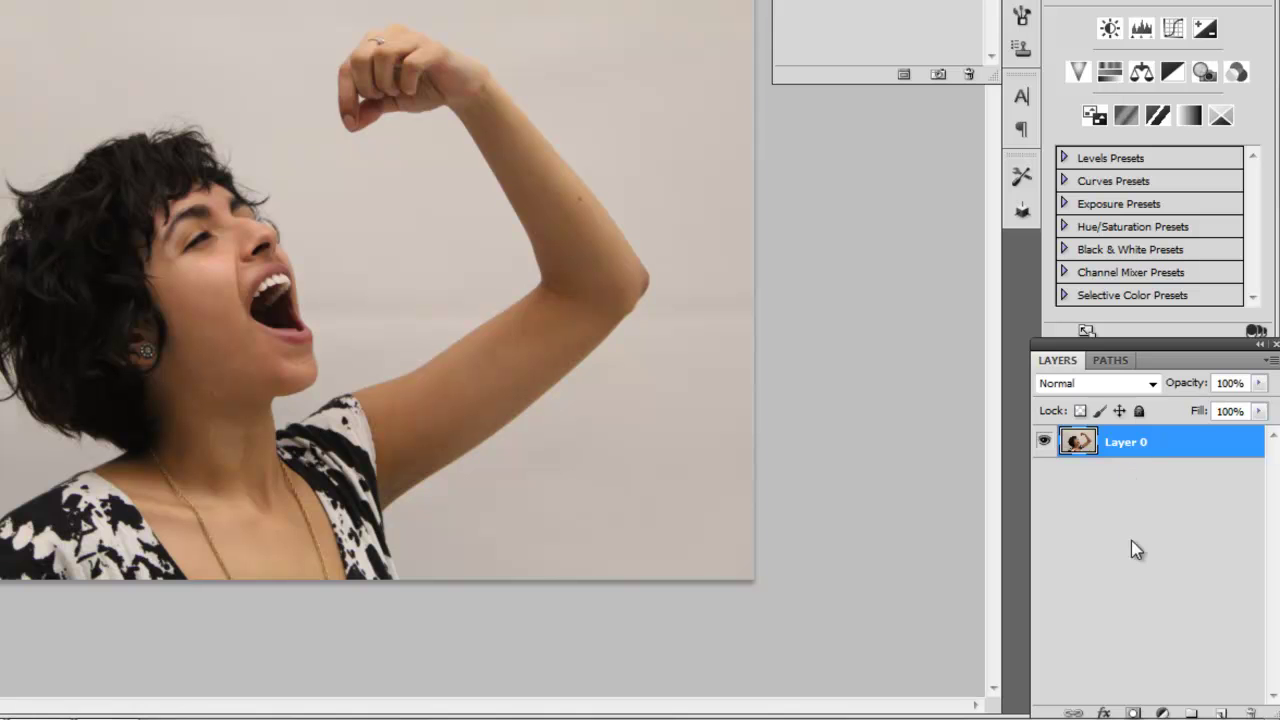
# Add a Solid Color fill layer in dark navy #000033
pyautogui.click(1162, 713)
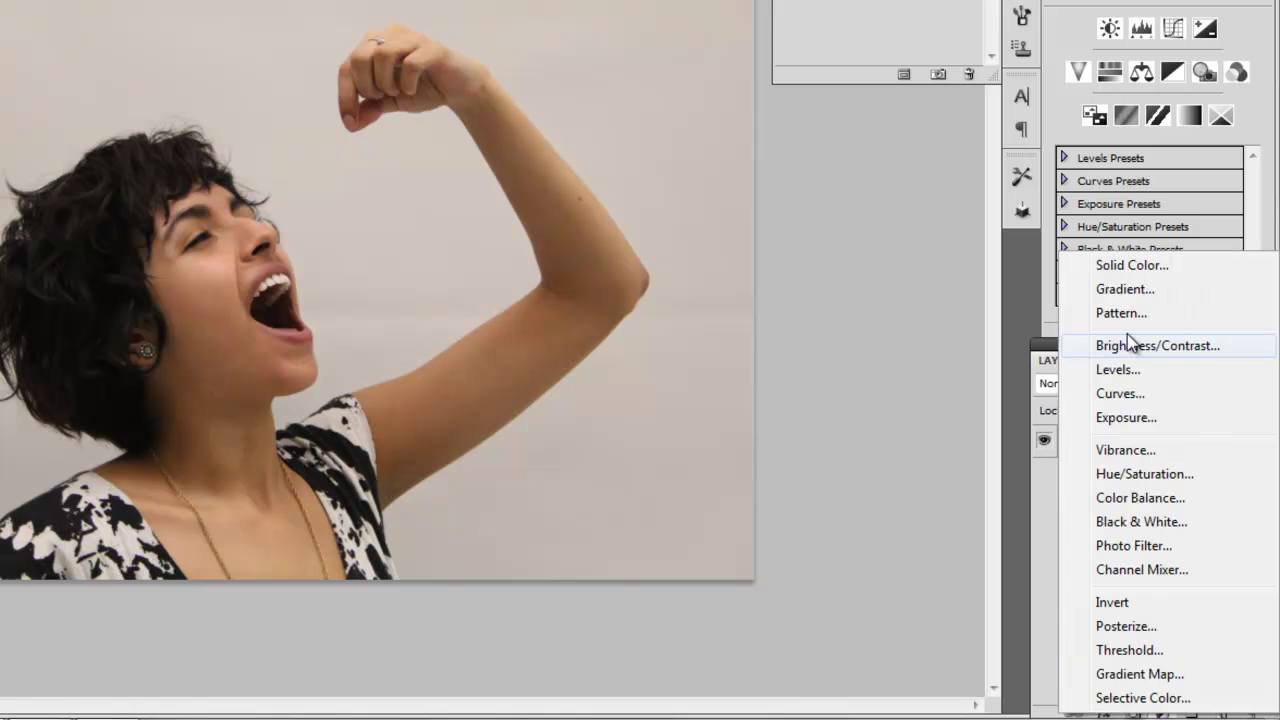
pyautogui.click(1131, 267)
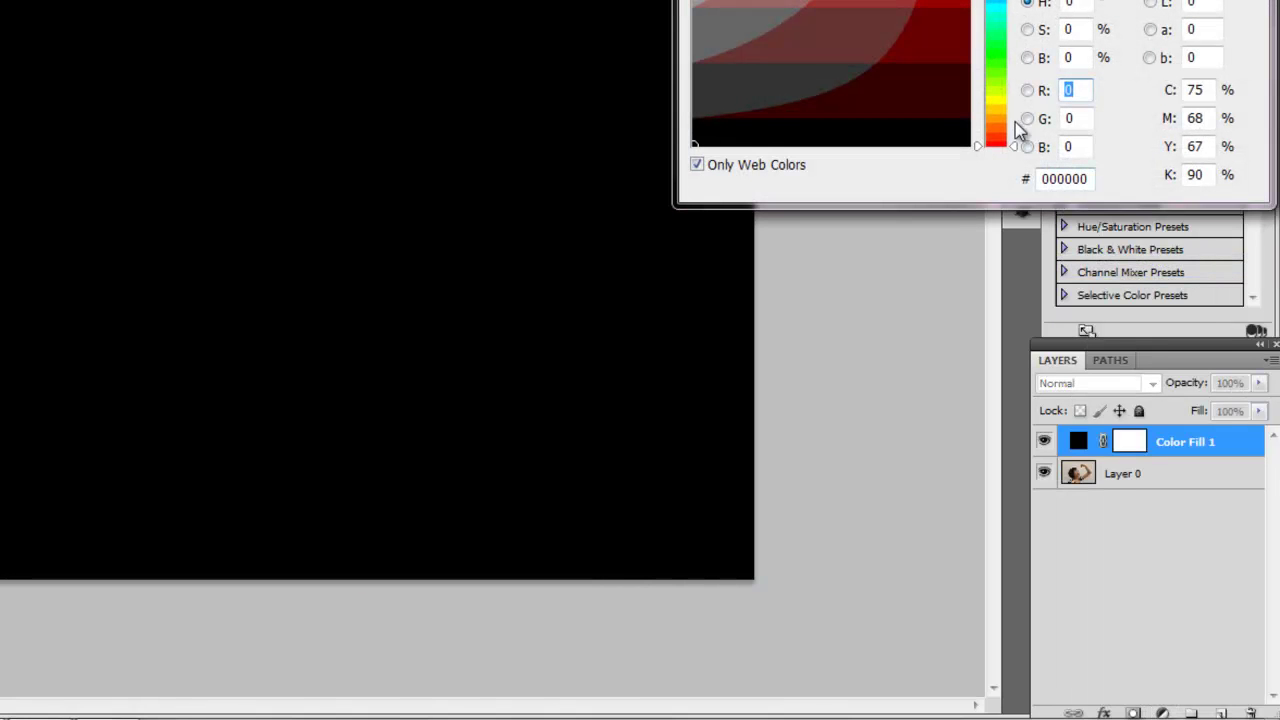
pyautogui.click(1000, 5)
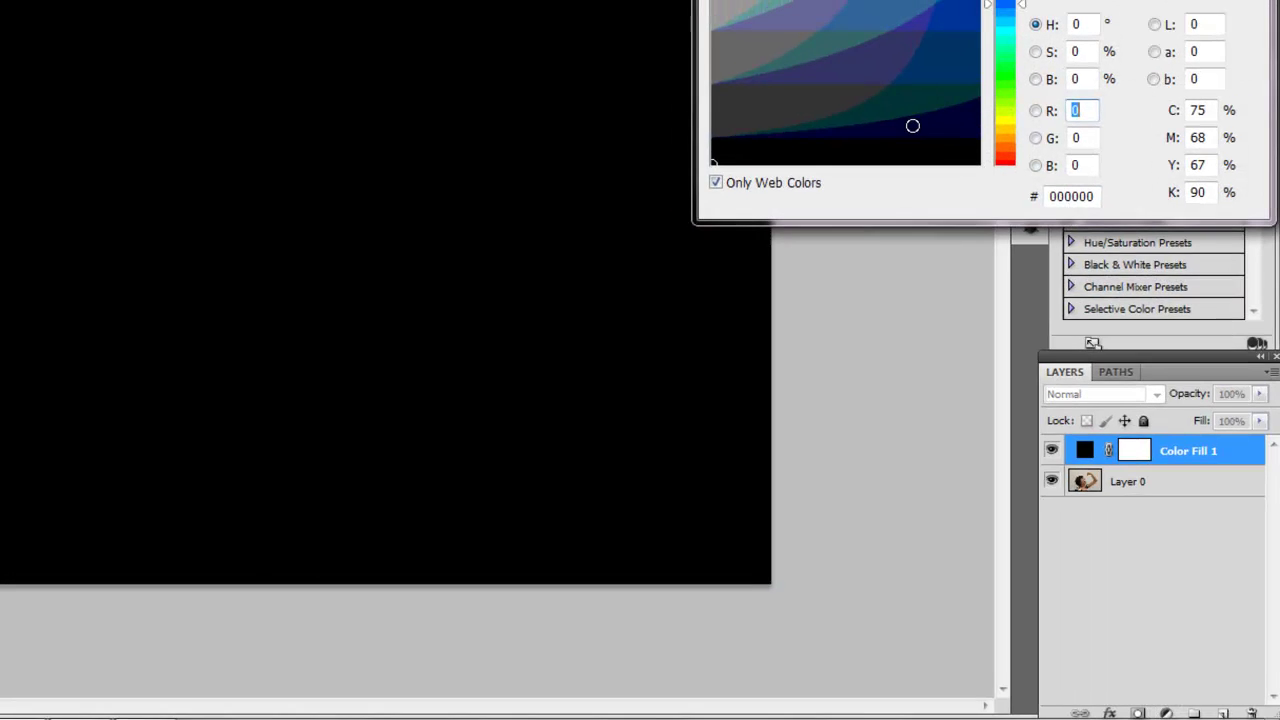
pyautogui.click(900, 112)
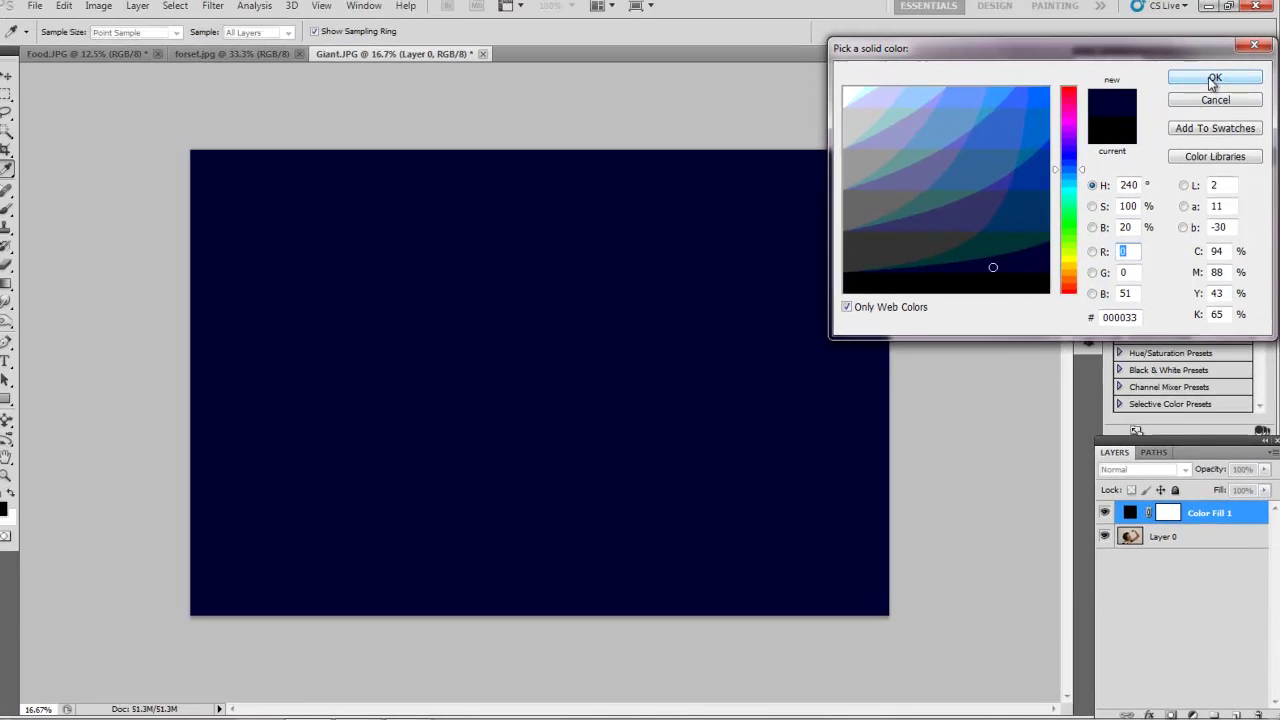
# Confirm the navy fill, move Color Fill 1 below Layer 0, and Magic Wand-select the grey wall
pyautogui.click(1213, 79)
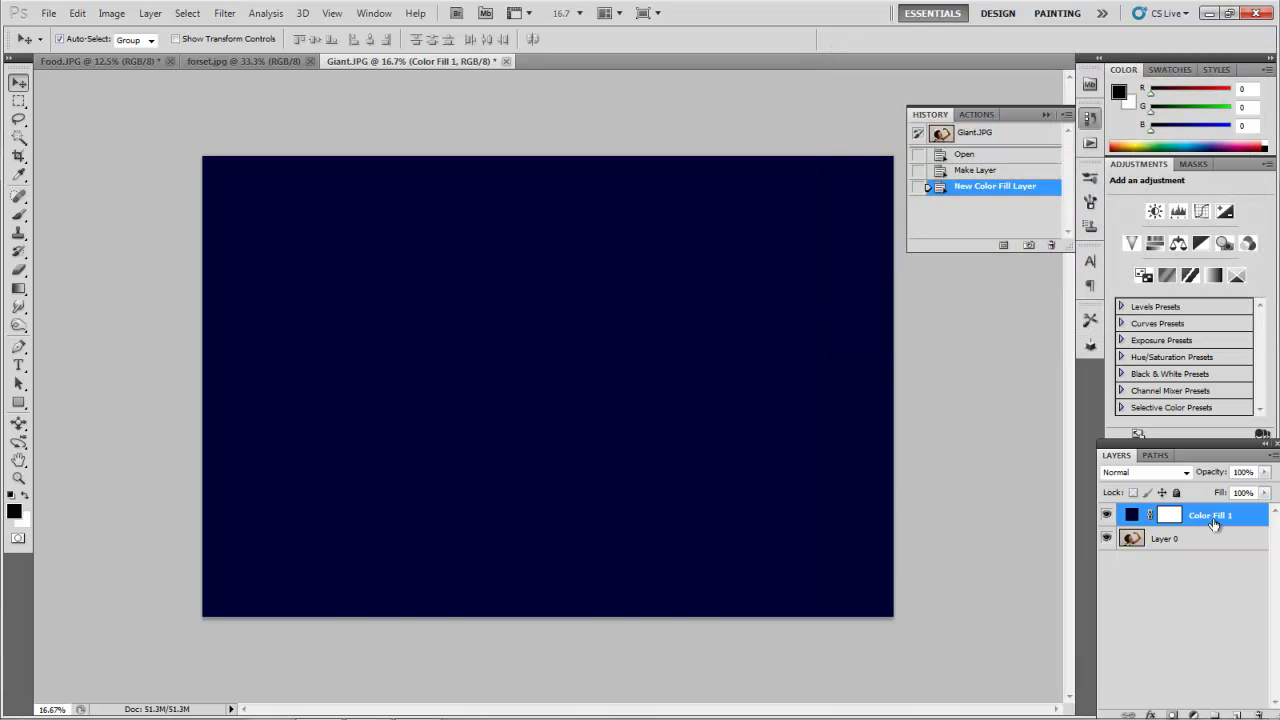
pyautogui.moveTo(1200, 517); pyautogui.dragTo(1193, 553)
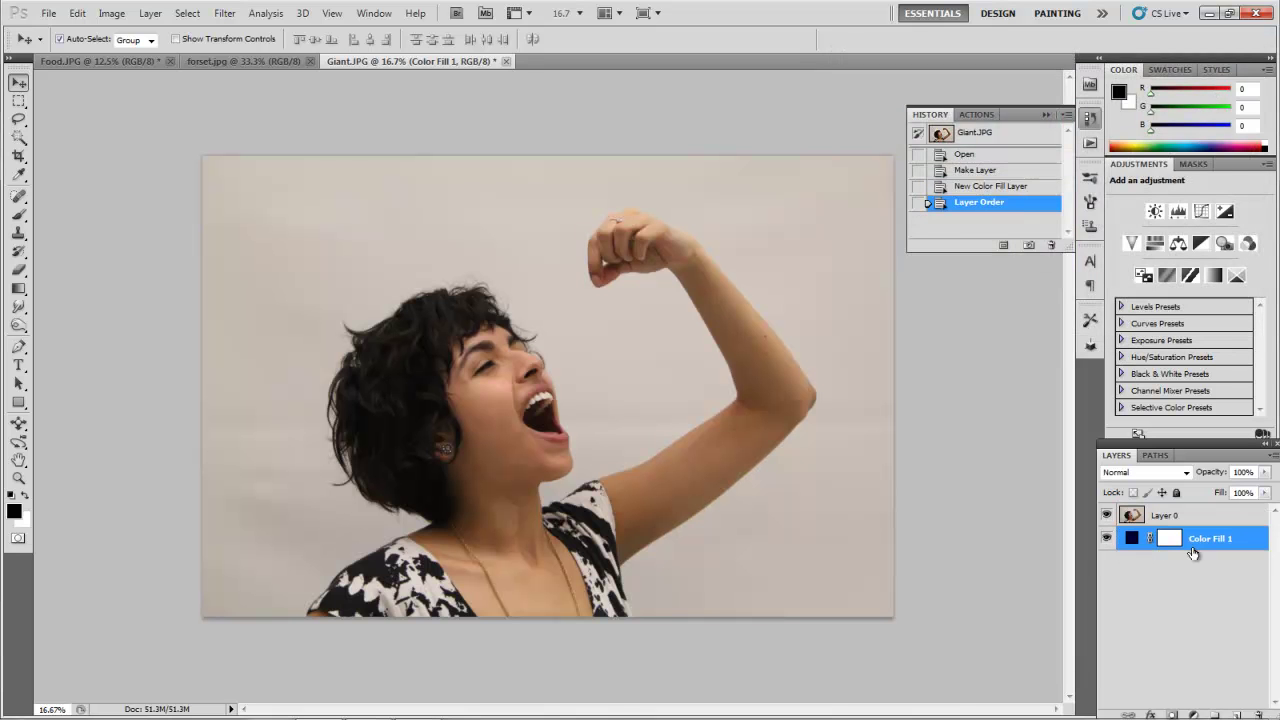
pyautogui.click(19, 137)
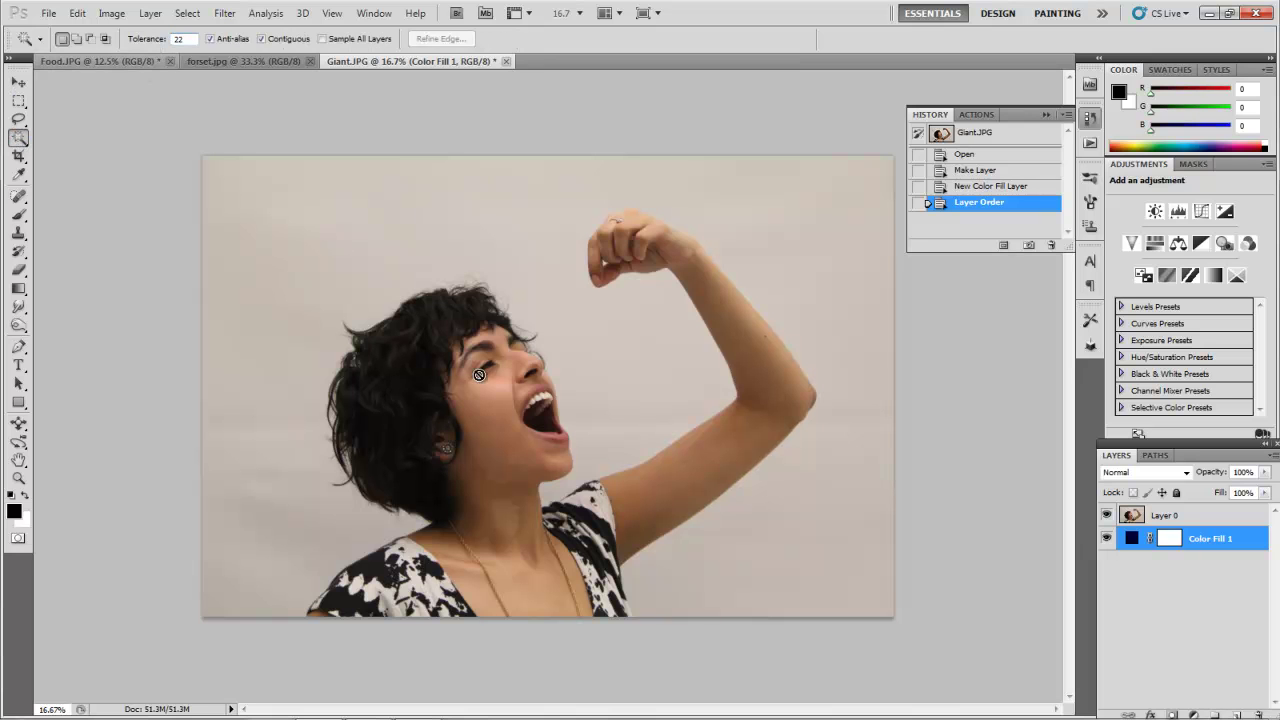
pyautogui.click(1170, 517)
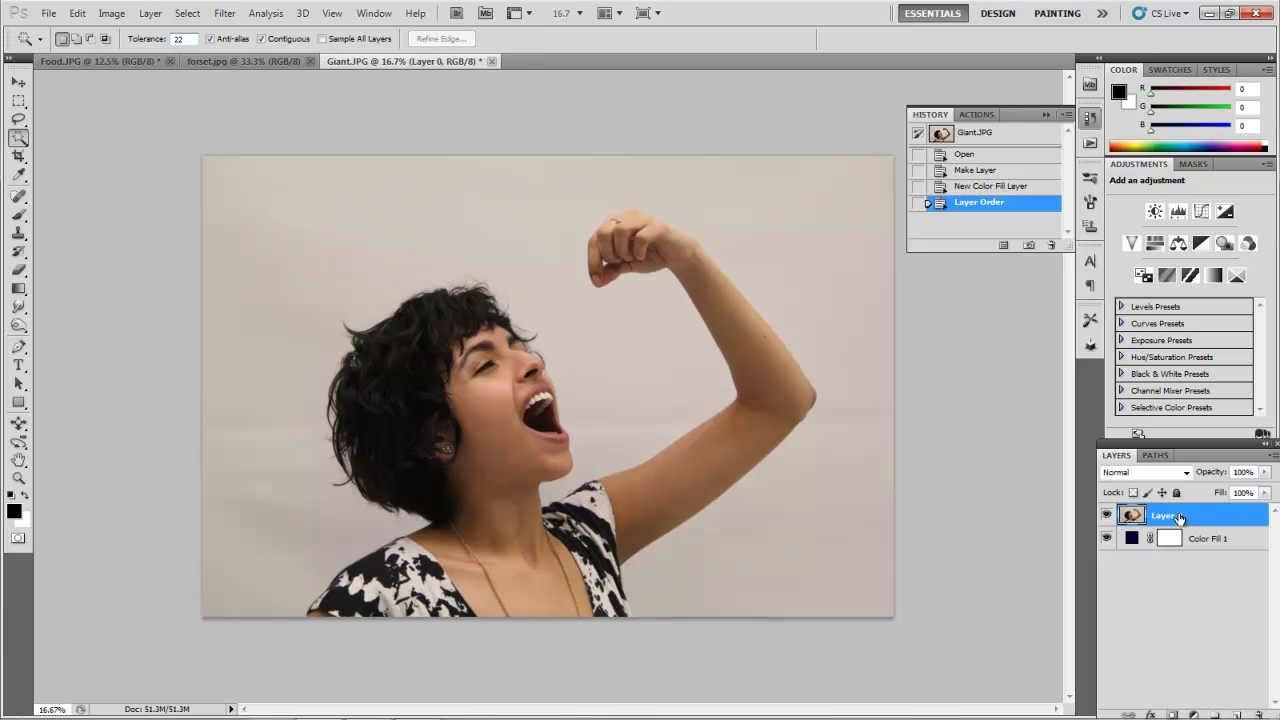
pyautogui.click(608, 349)
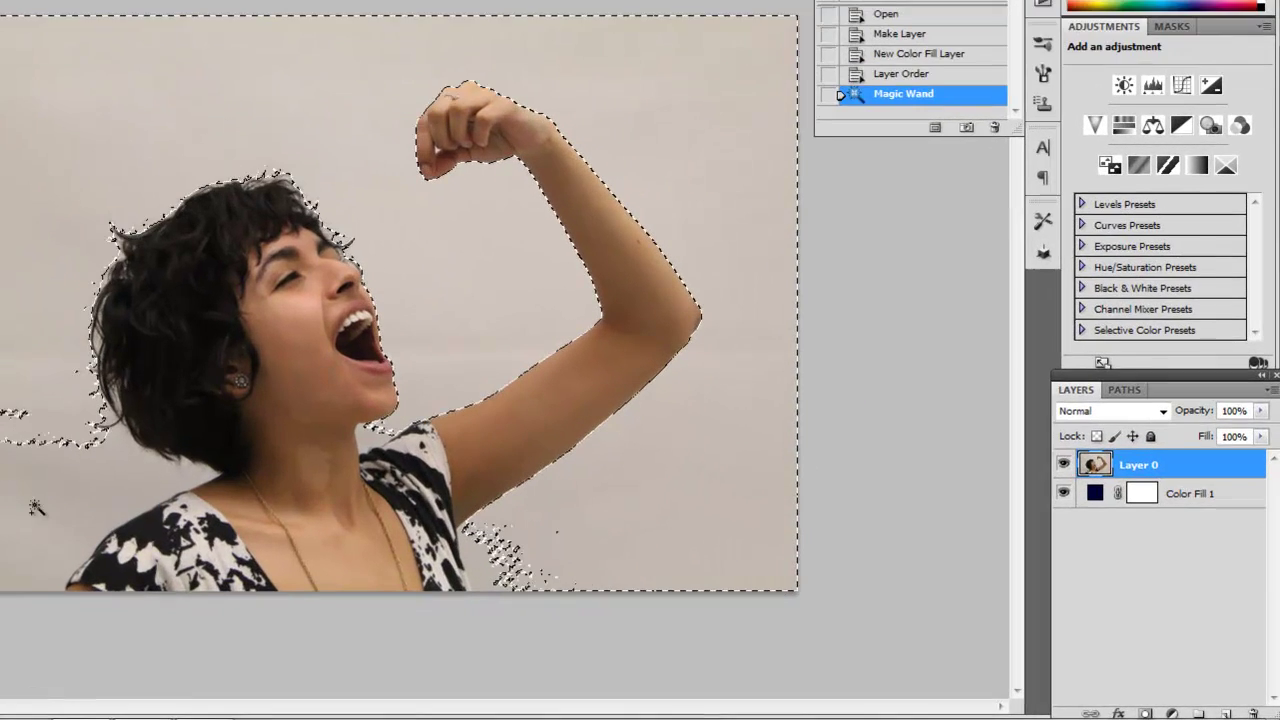
pyautogui.keyDown('shift'); pyautogui.click(282, 550); pyautogui.keyUp('shift')
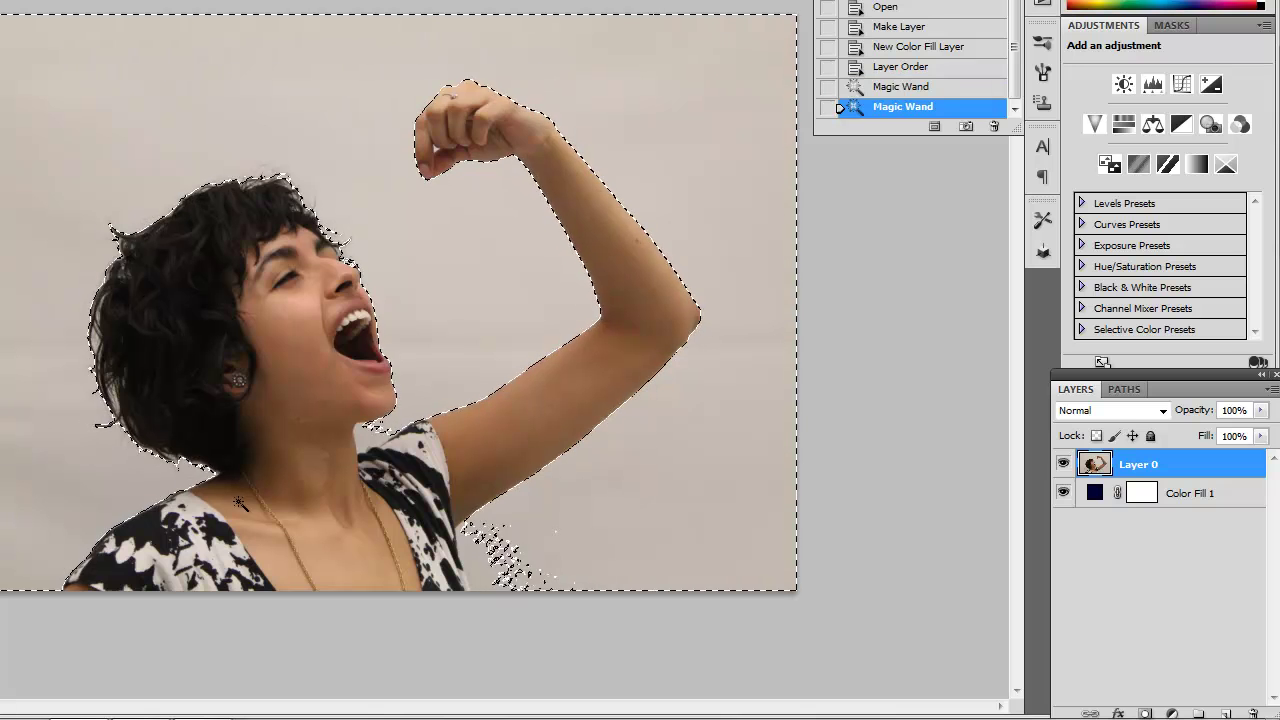
pyautogui.keyDown('shift'); pyautogui.click(370, 443); pyautogui.keyUp('shift')
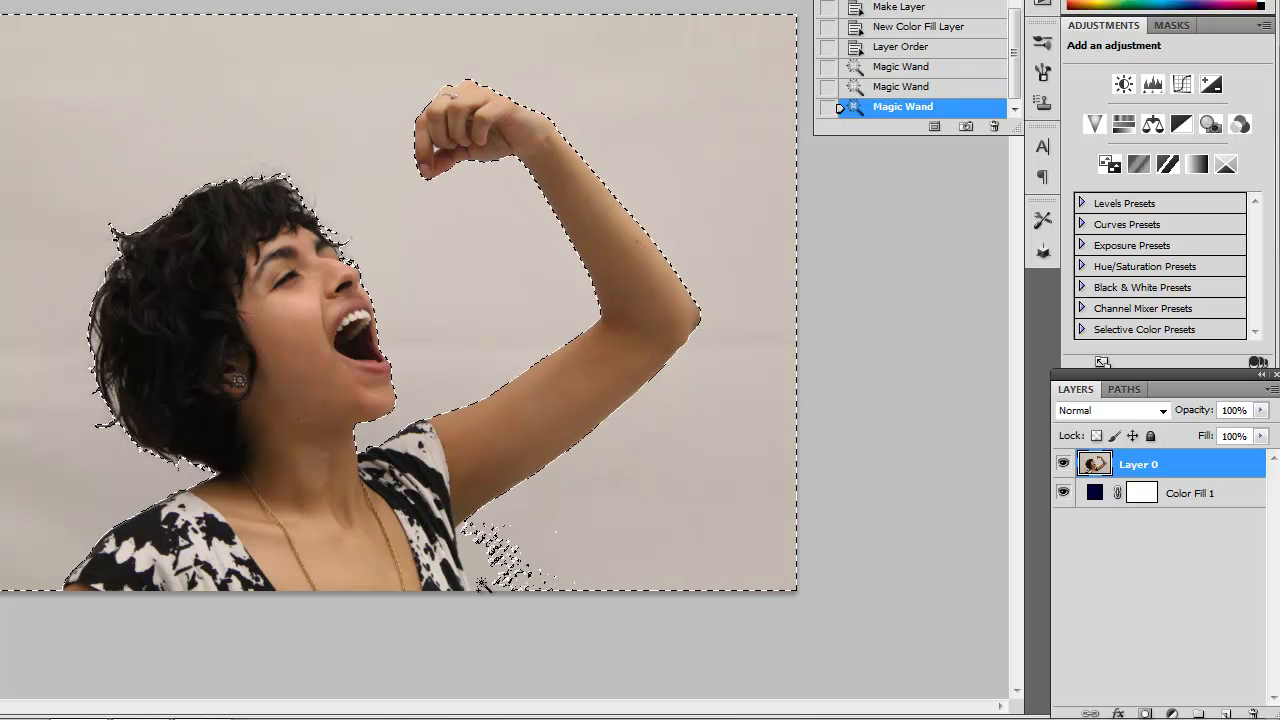
pyautogui.keyDown('shift'); pyautogui.click(495, 588); pyautogui.keyUp('shift')
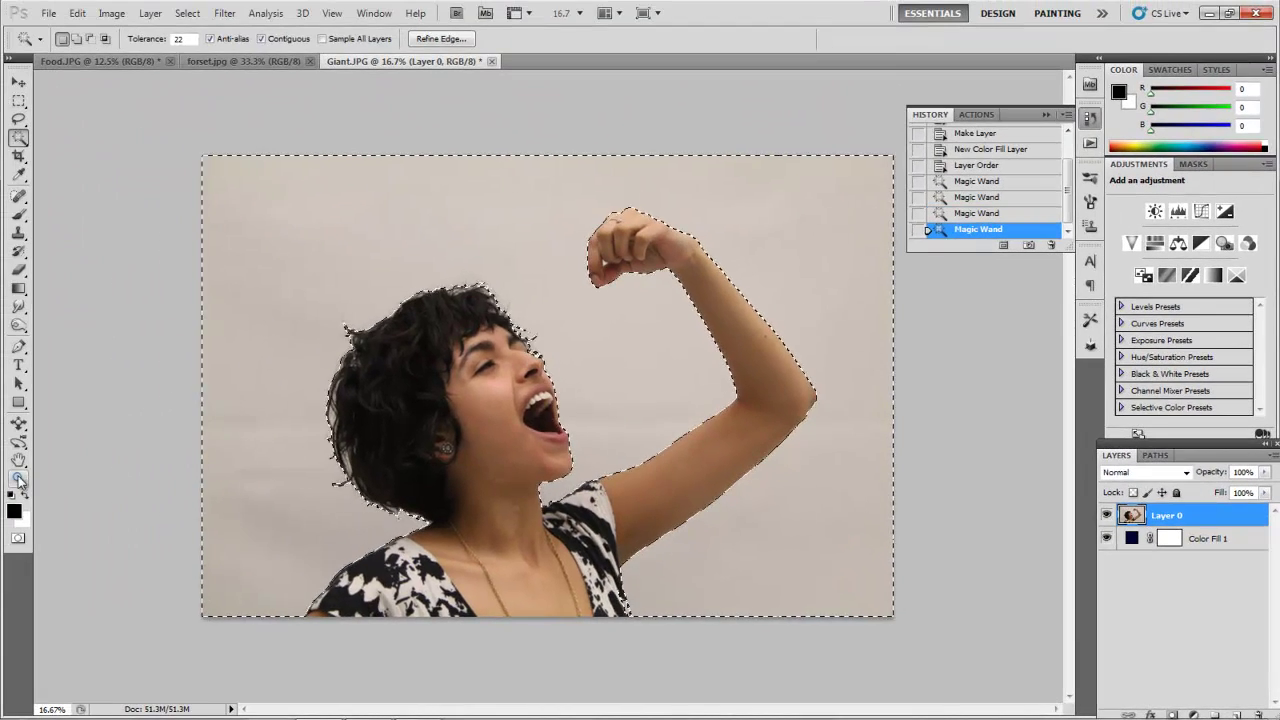
# Zoom in on the scarf and Lasso-add the missed wall area beside it to the selection
pyautogui.press('z')
pyautogui.click(620, 611)
pyautogui.click(655, 688)
pyautogui.click(655, 688)
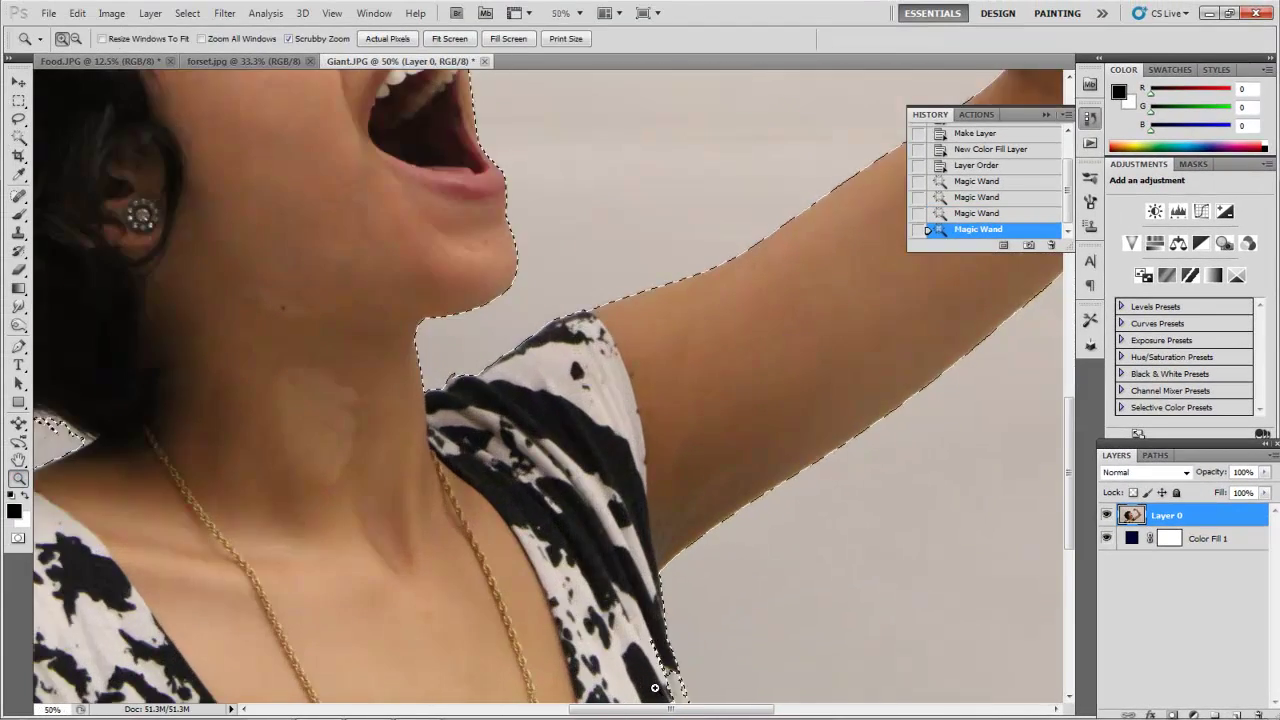
pyautogui.click(19, 121)
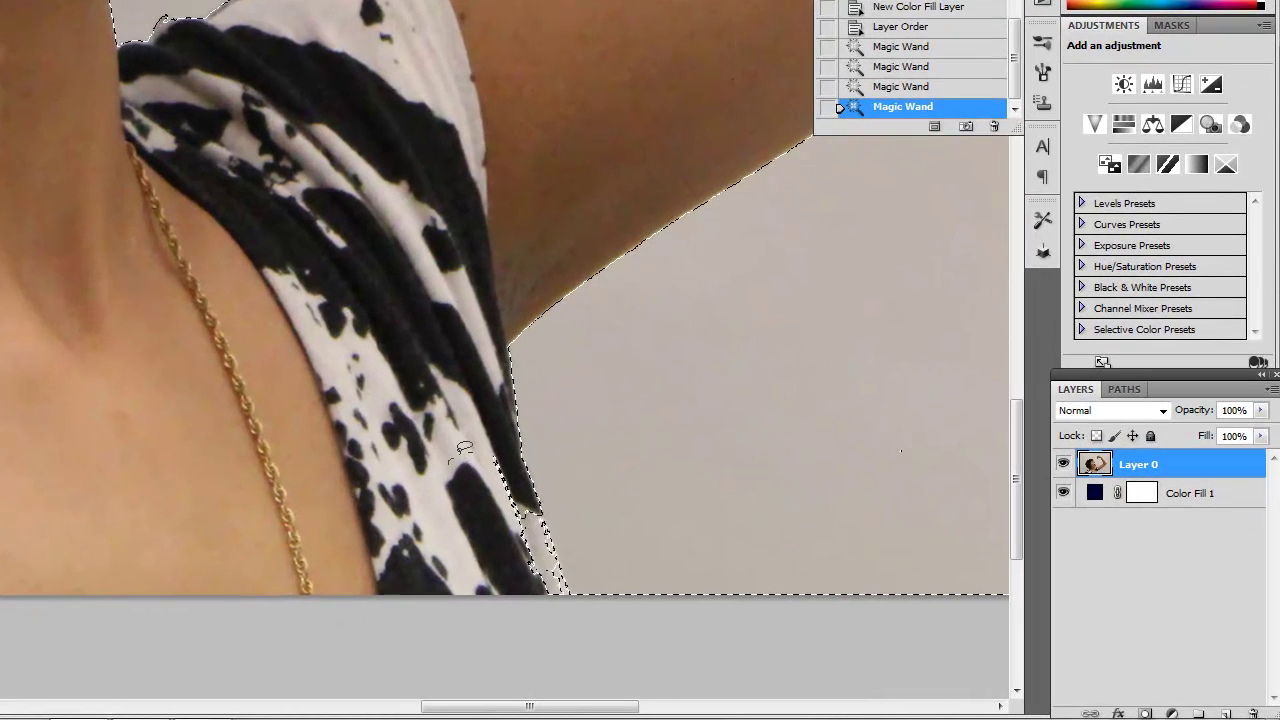
pyautogui.moveTo(452, 460)
pyautogui.mouseDown()
pyautogui.moveTo(503, 452)
pyautogui.moveTo(571, 590)
pyautogui.moveTo(494, 581)
pyautogui.moveTo(458, 538)
pyautogui.mouseUp()
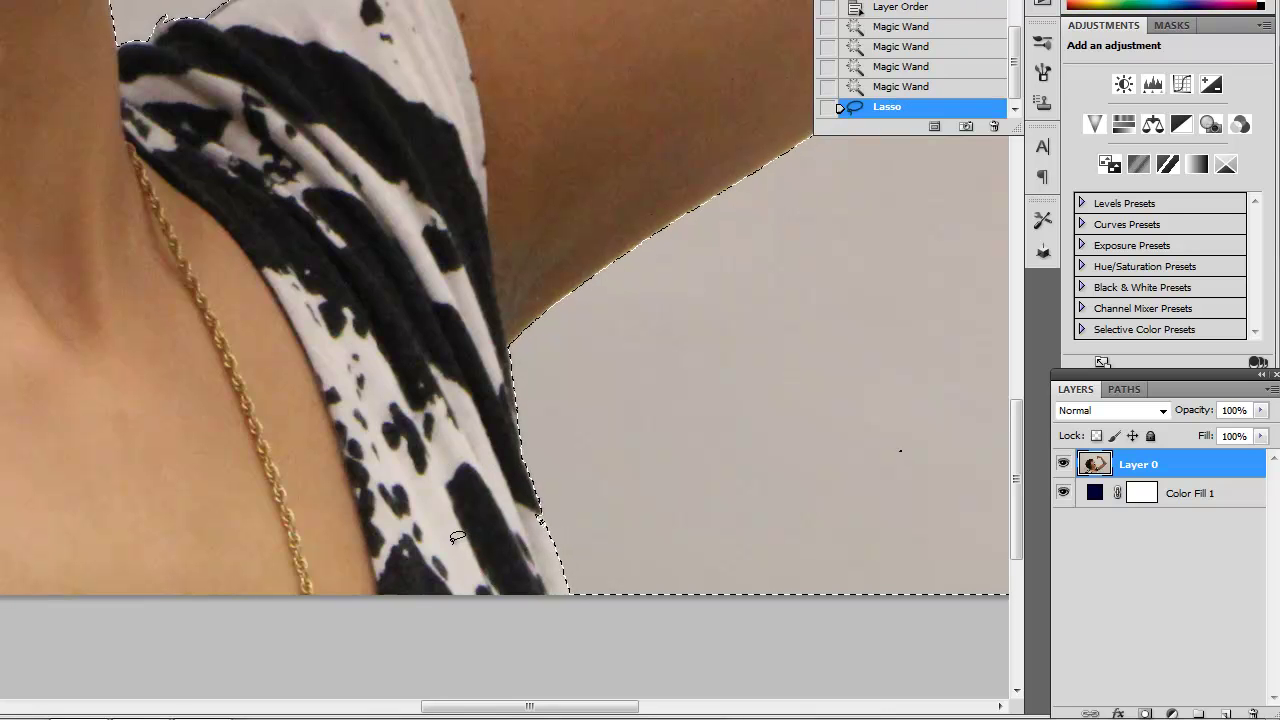
# Fit the photo on screen, delete the selected grey wall, and deselect
pyautogui.hotkey('ctrl', '0')
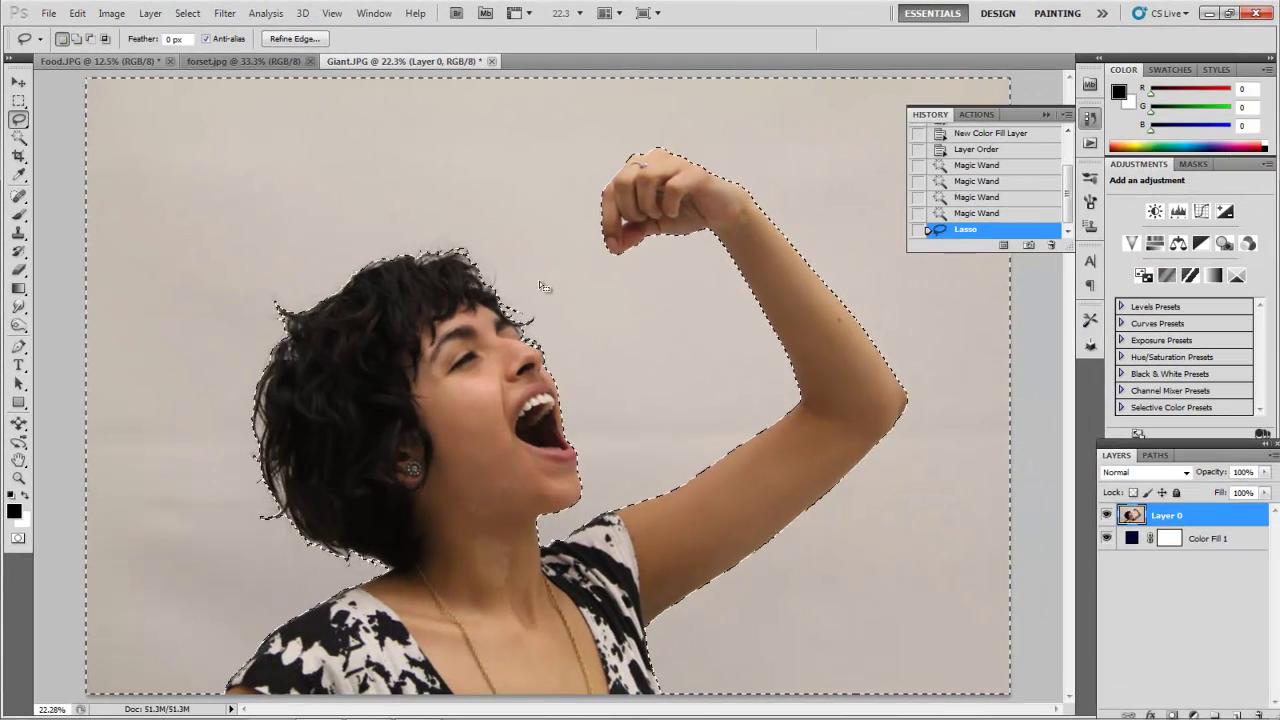
pyautogui.press('Delete')
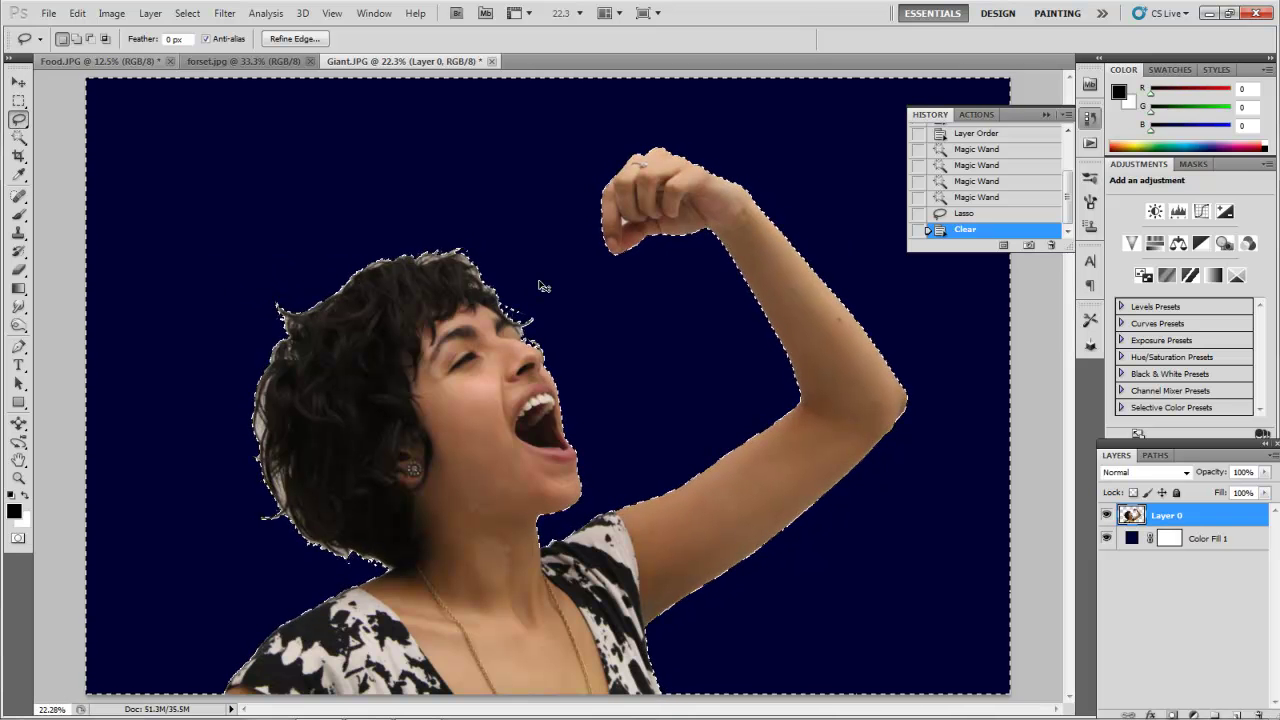
pyautogui.hotkey('ctrl', 'd')
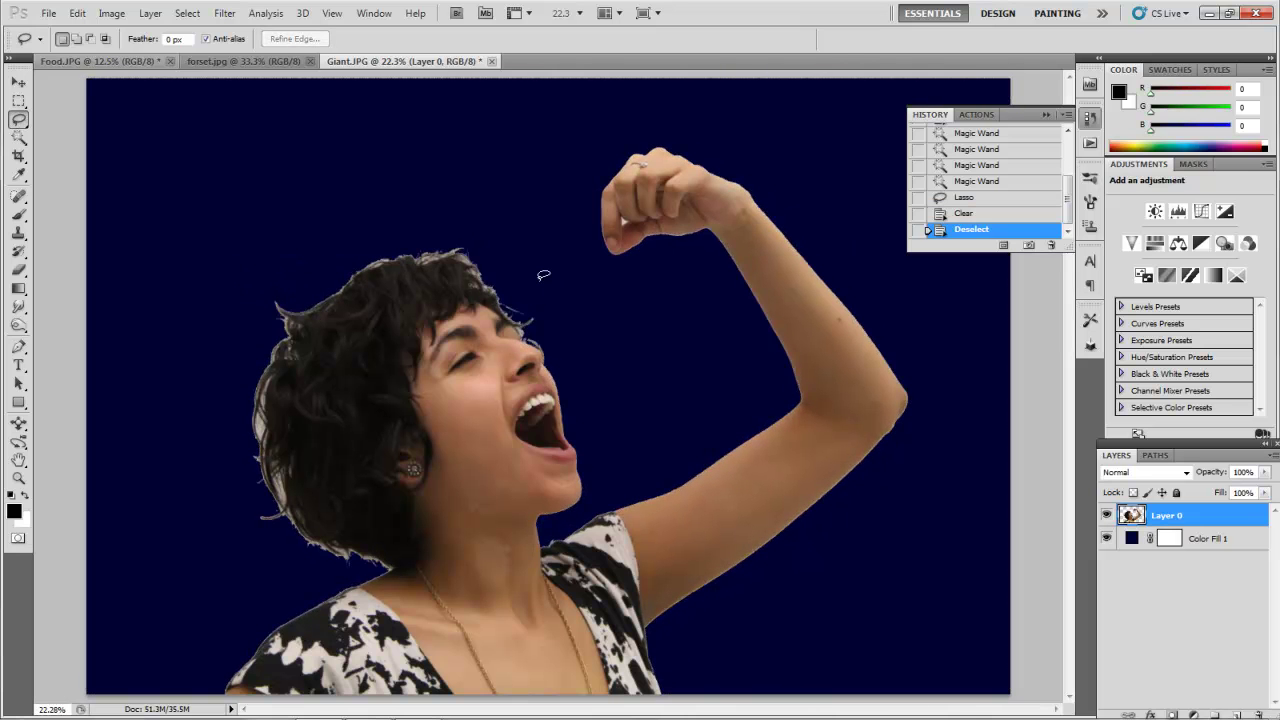
# Switch to the Background Eraser tool and shrink its brush to 150
pyautogui.click(188, 14)
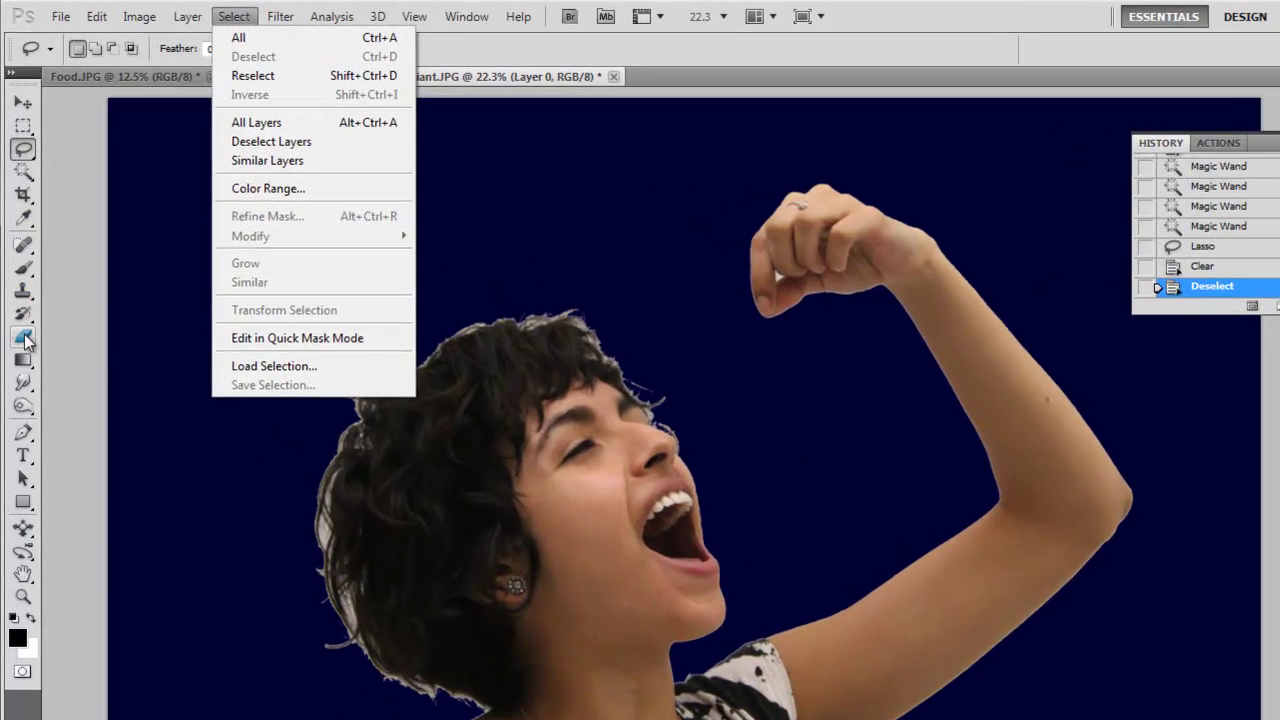
pyautogui.click(21, 275)
pyautogui.rightClick(26, 342)
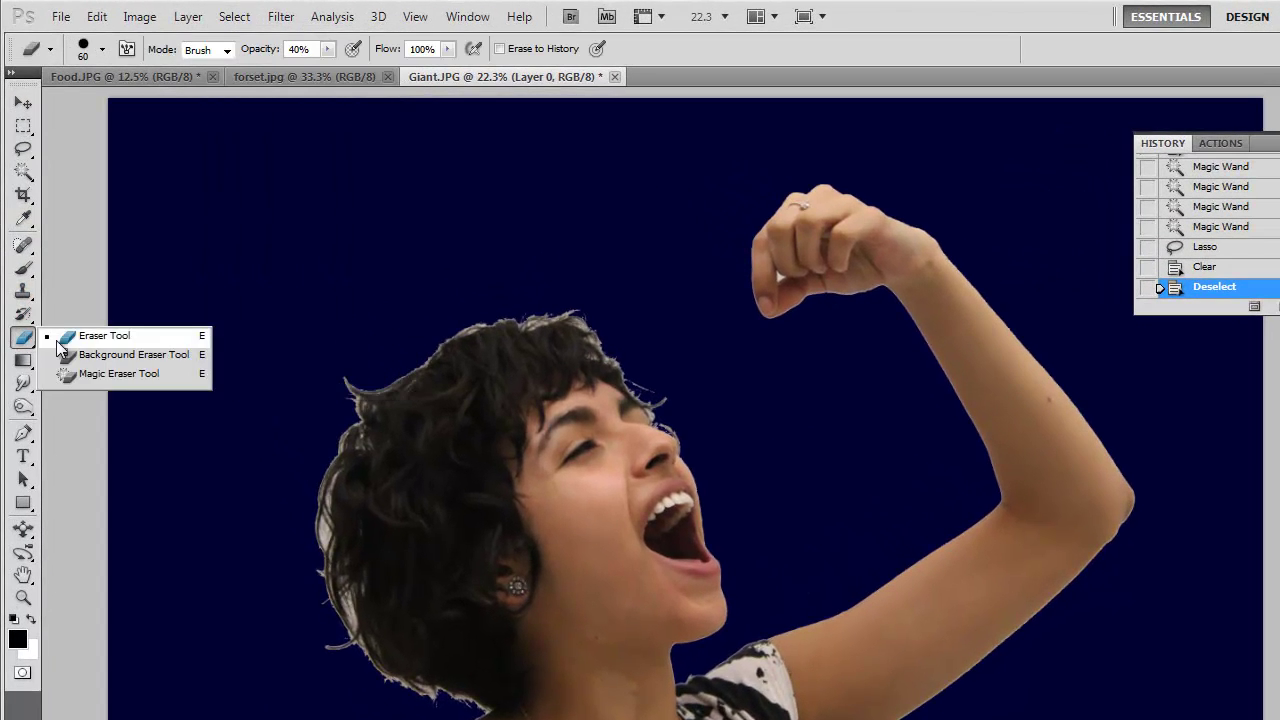
pyautogui.click(76, 364)
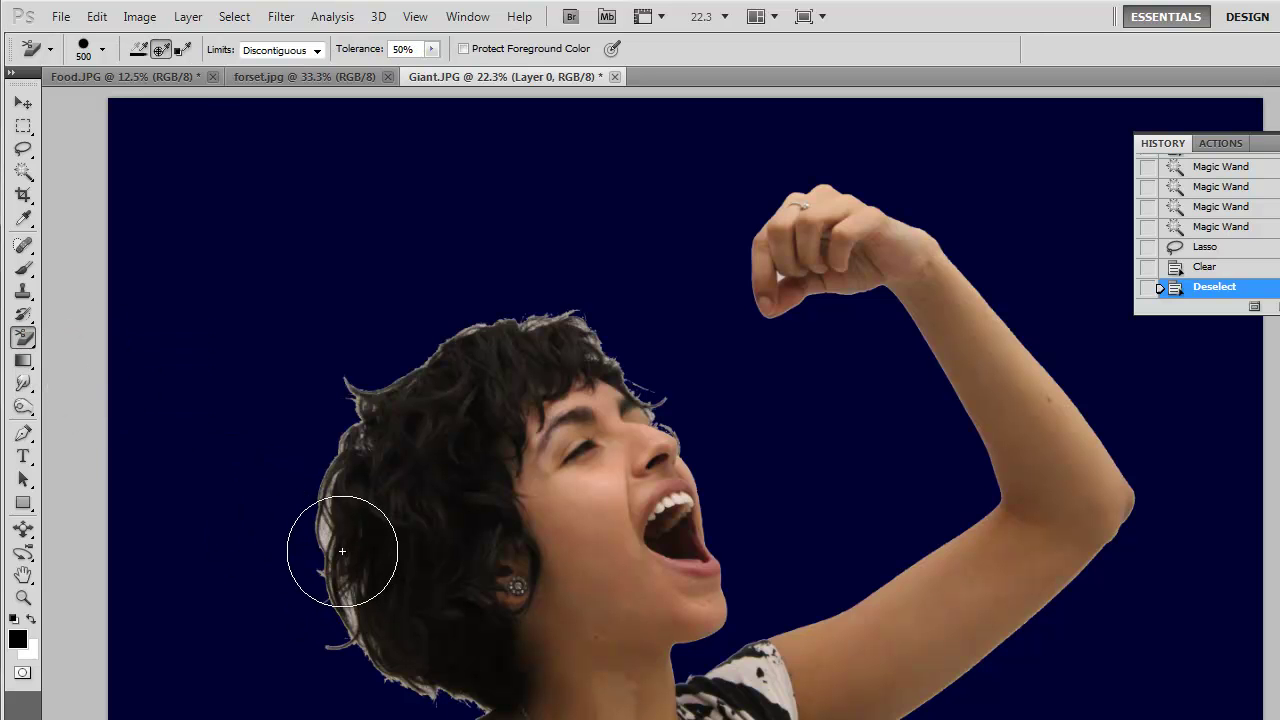
pyautogui.press('[')
pyautogui.press('[')
pyautogui.press('[')
pyautogui.press('[')
pyautogui.press('[')
pyautogui.press('[')
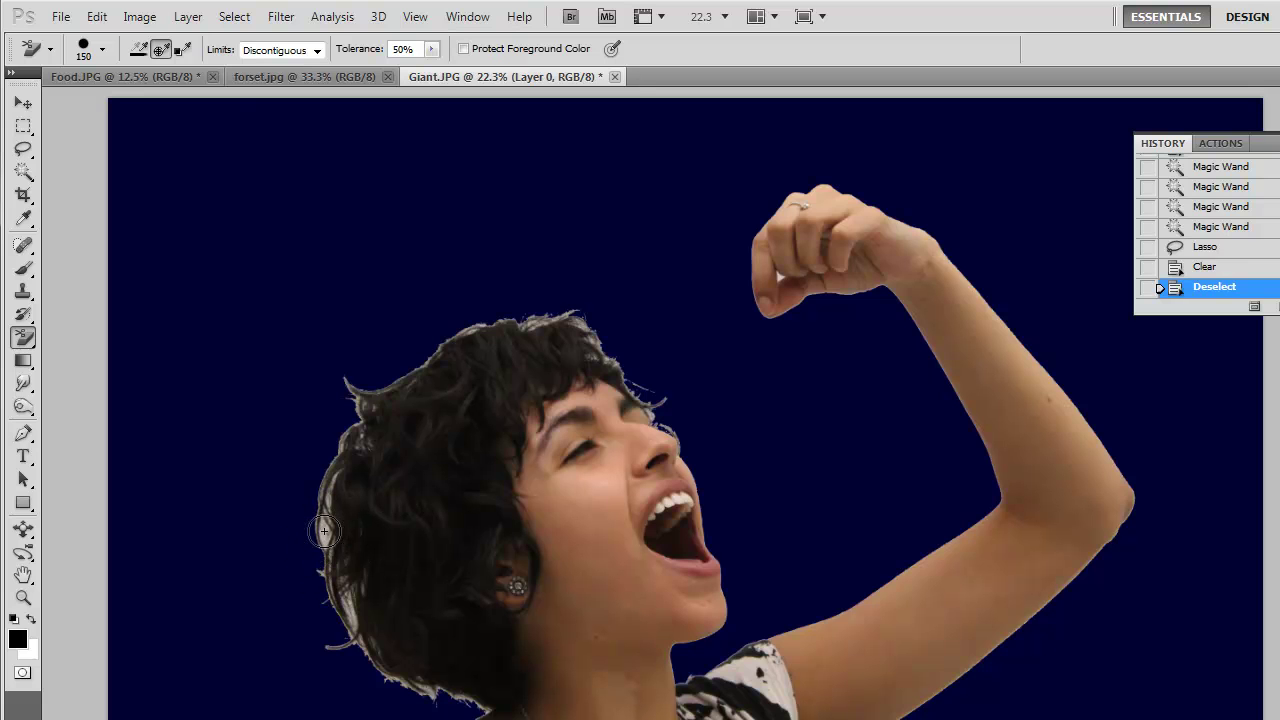
# Set the Background Eraser brush to 49% hardness and 86 px size
pyautogui.click(102, 49)
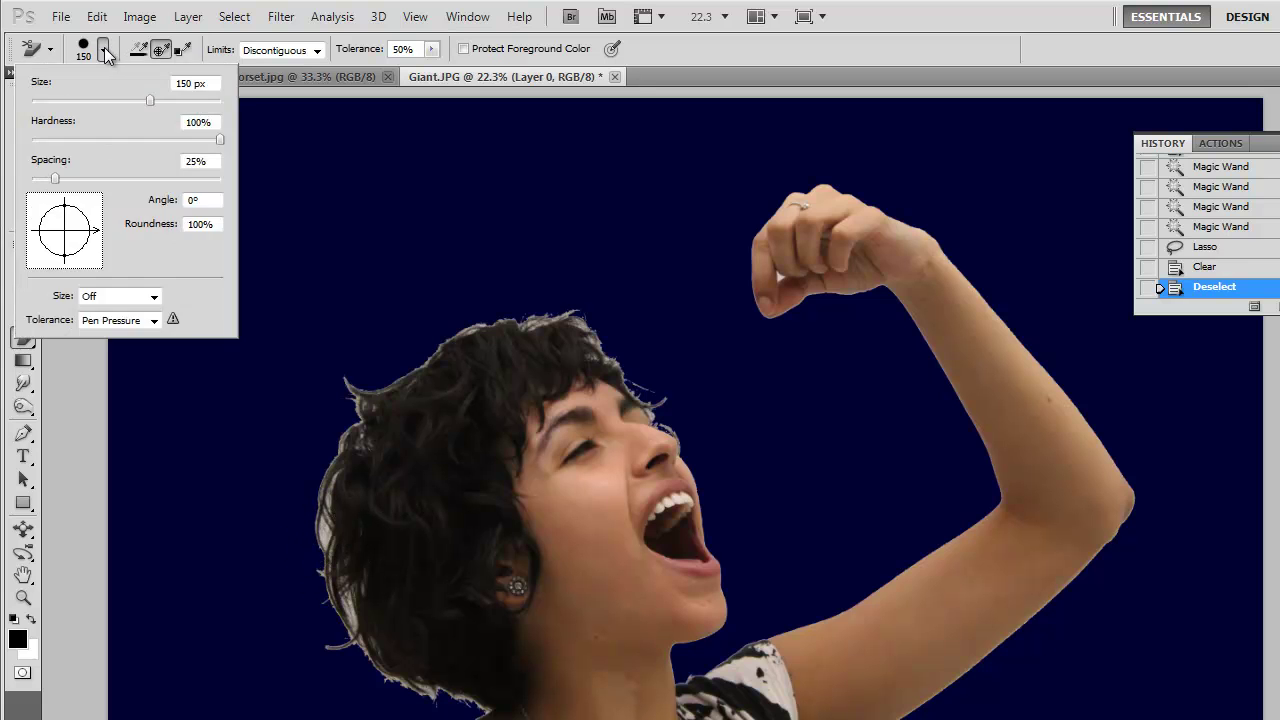
pyautogui.click(116, 139)
pyautogui.moveTo(151, 100); pyautogui.dragTo(112, 100)
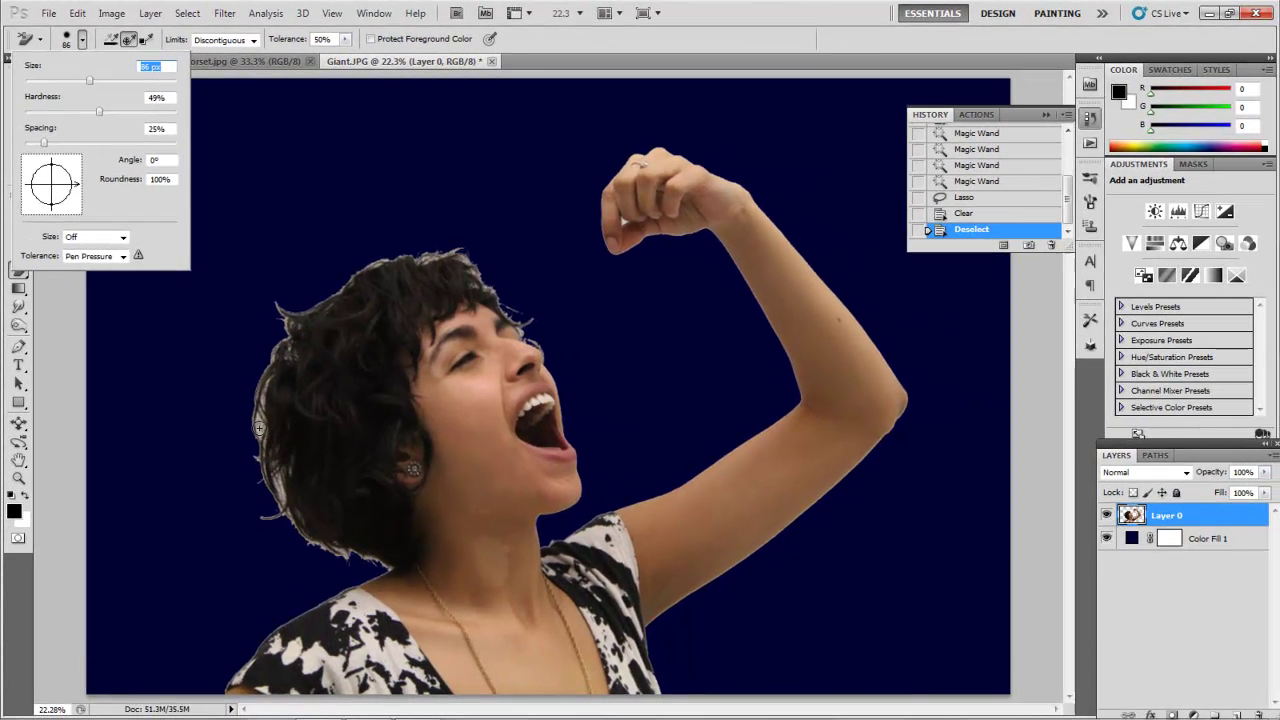
# Background-erase the light fringe along the hair's left edge and the figure's lower-left outline
pyautogui.press('Return')
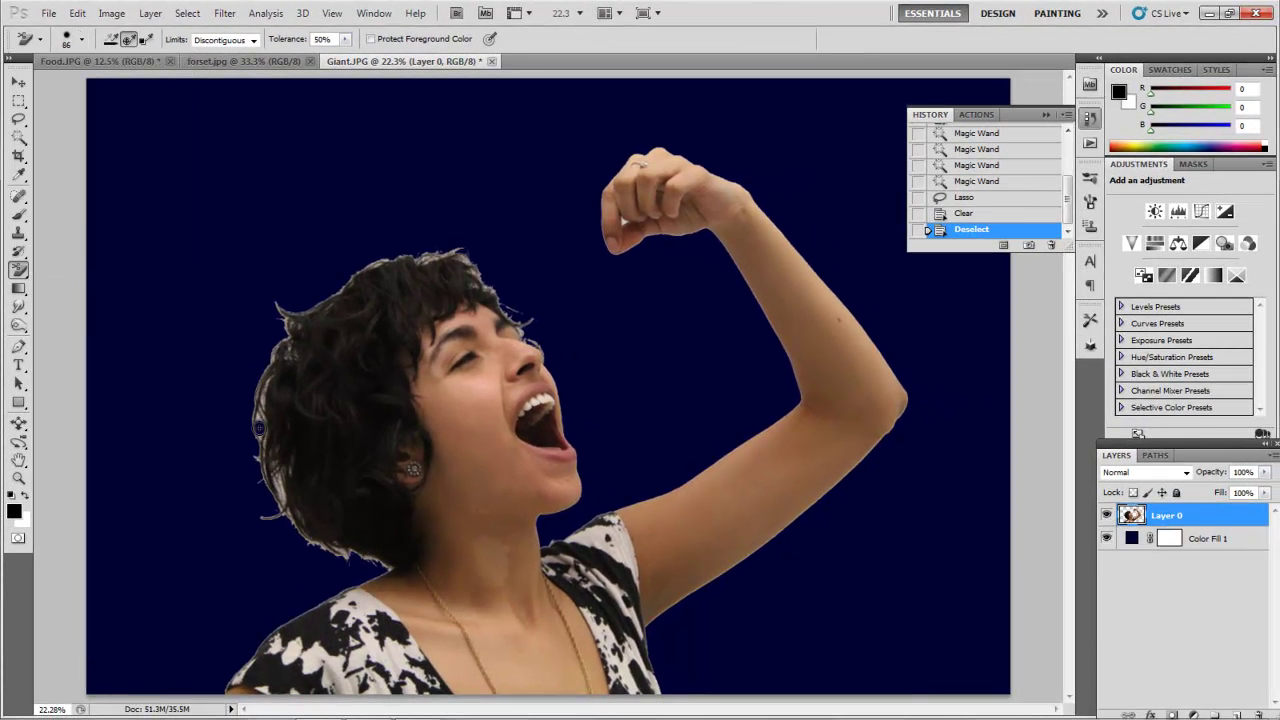
pyautogui.moveTo(265, 415)
pyautogui.mouseDown()
pyautogui.moveTo(291, 346)
pyautogui.moveTo(274, 306)
pyautogui.moveTo(296, 311)
pyautogui.moveTo(430, 256)
pyautogui.mouseUp()
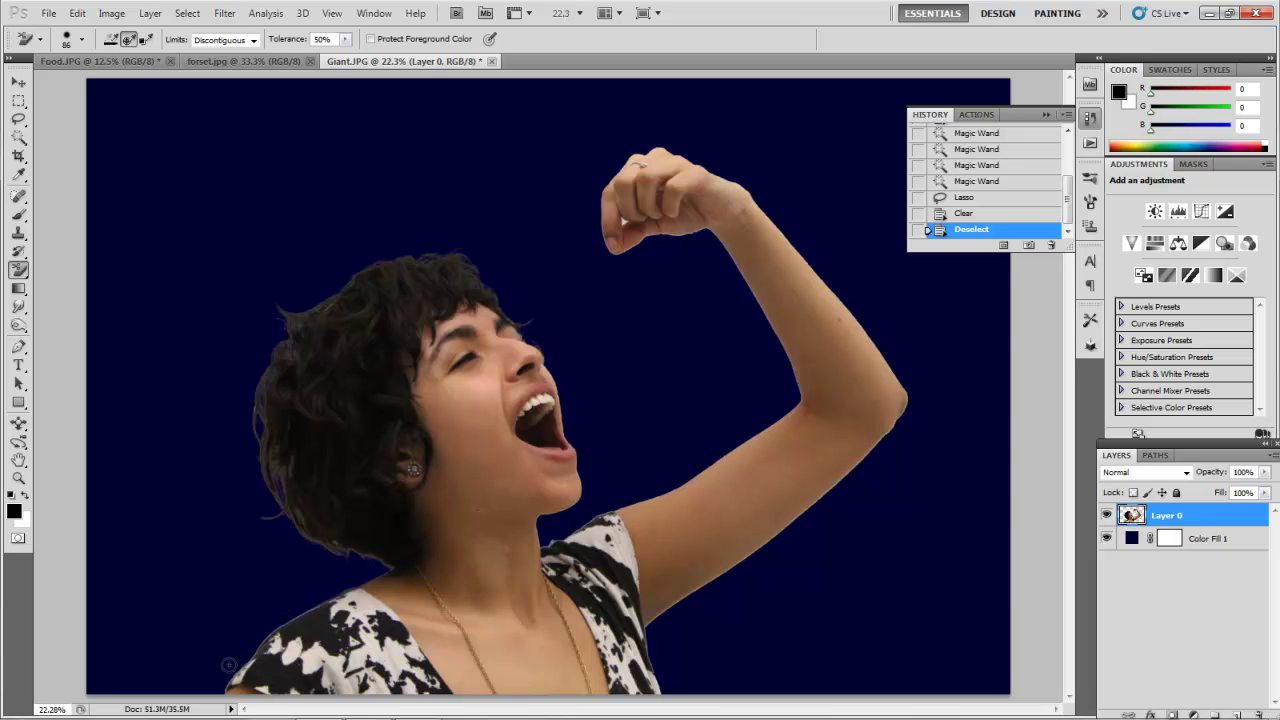
pyautogui.moveTo(216, 686); pyautogui.dragTo(204, 630)
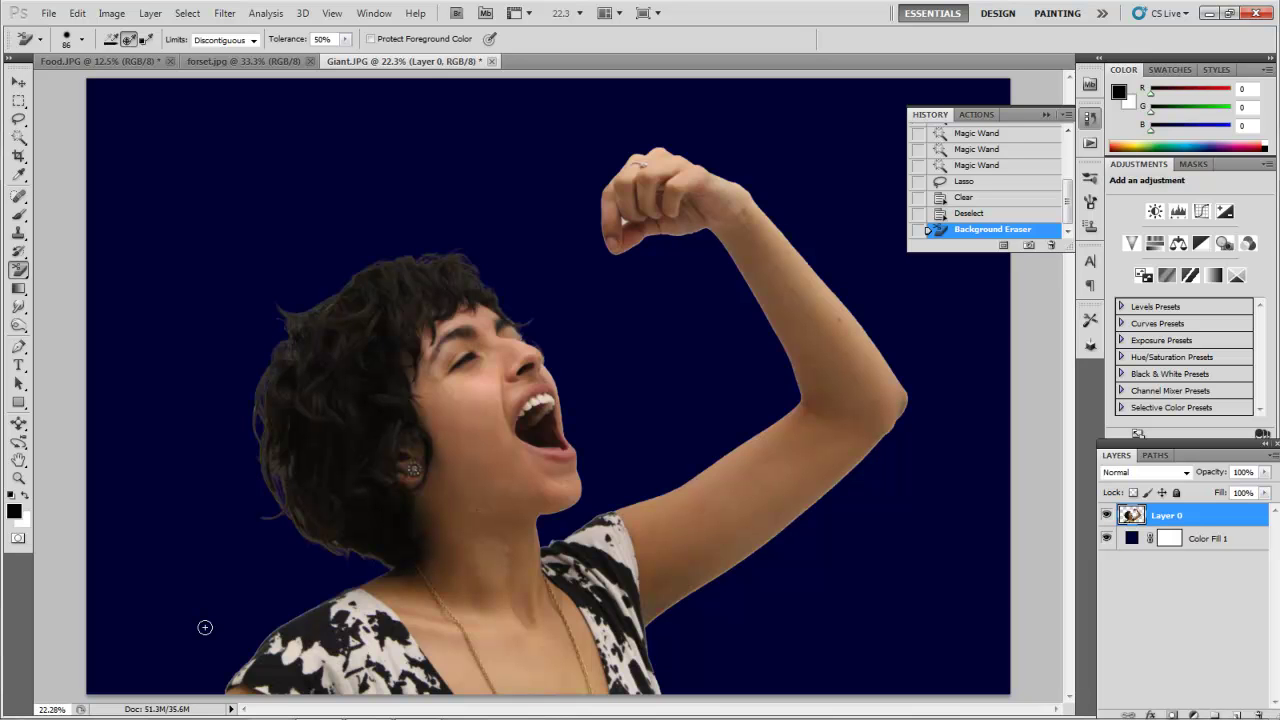
# Magic Wand-select and delete the leftover background near the raised fist, then deselect
pyautogui.click(18, 139)
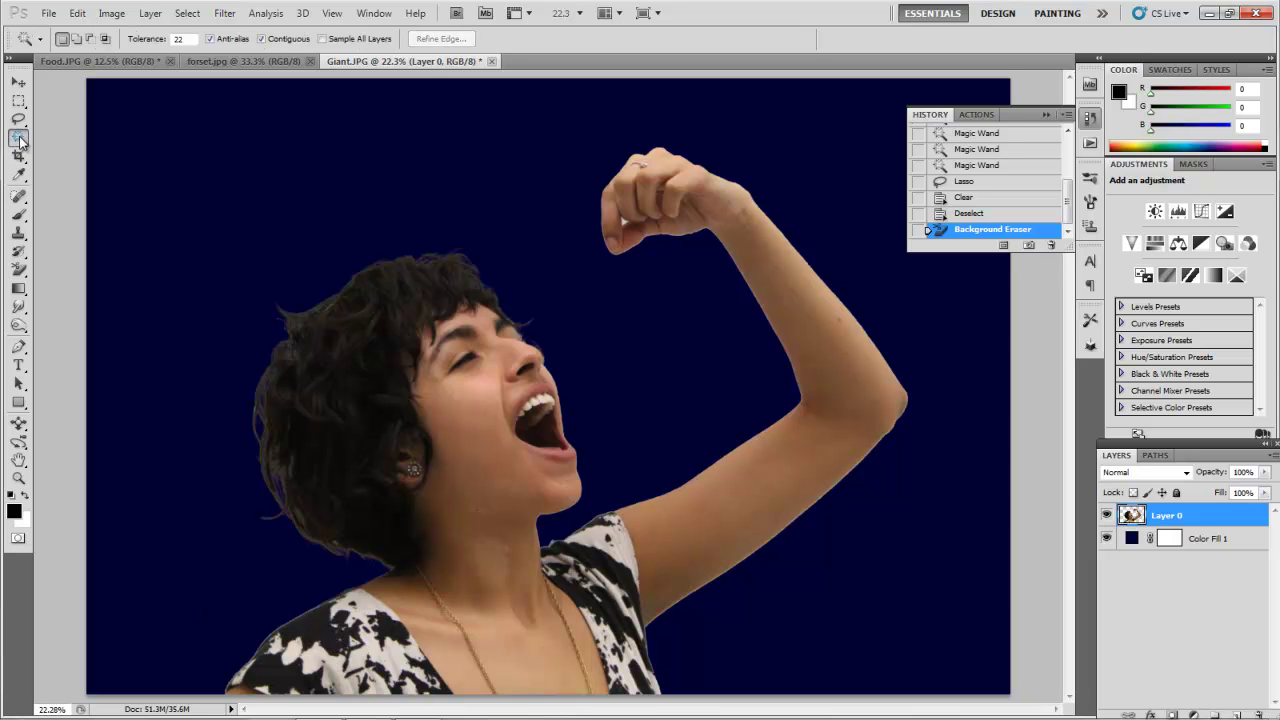
pyautogui.click(624, 222)
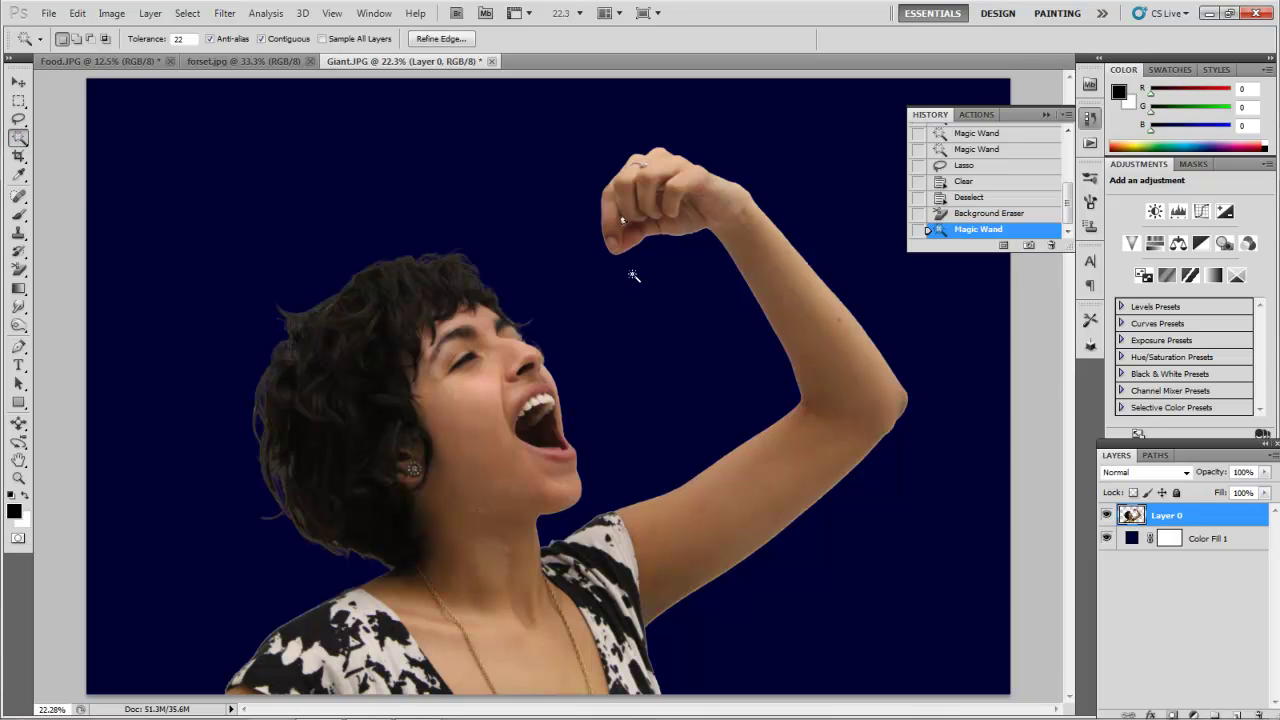
pyautogui.press('Delete')
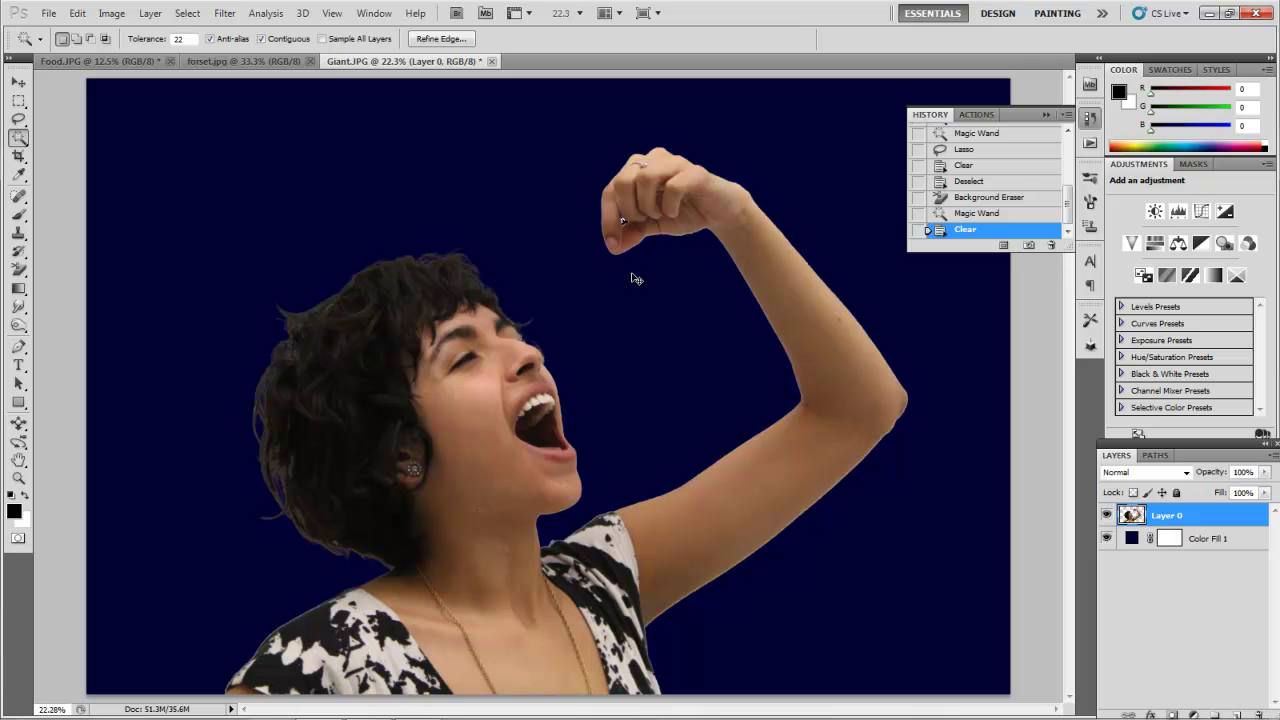
pyautogui.hotkey('ctrl', 'd')
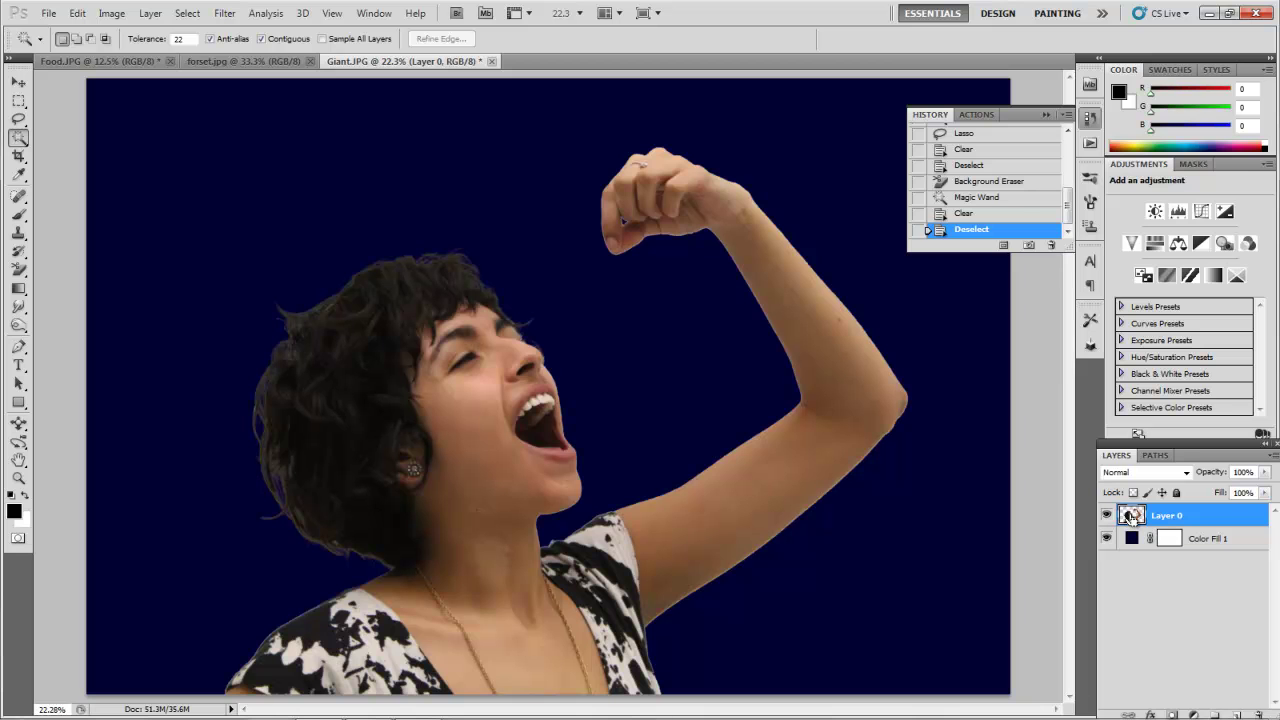
# Load the woman's outline from the Layer 0 thumbnail and copy her
pyautogui.keyDown('ctrl'); pyautogui.click(1133, 515); pyautogui.keyUp('ctrl')
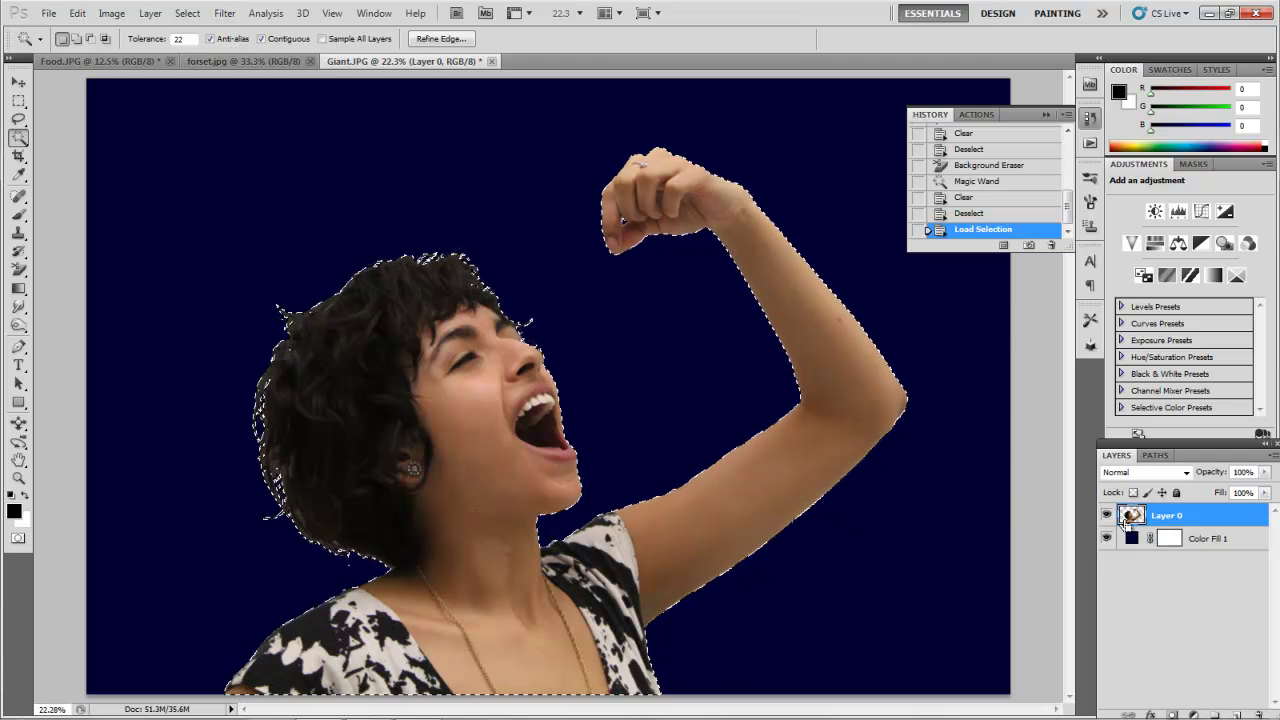
pyautogui.click(77, 13)
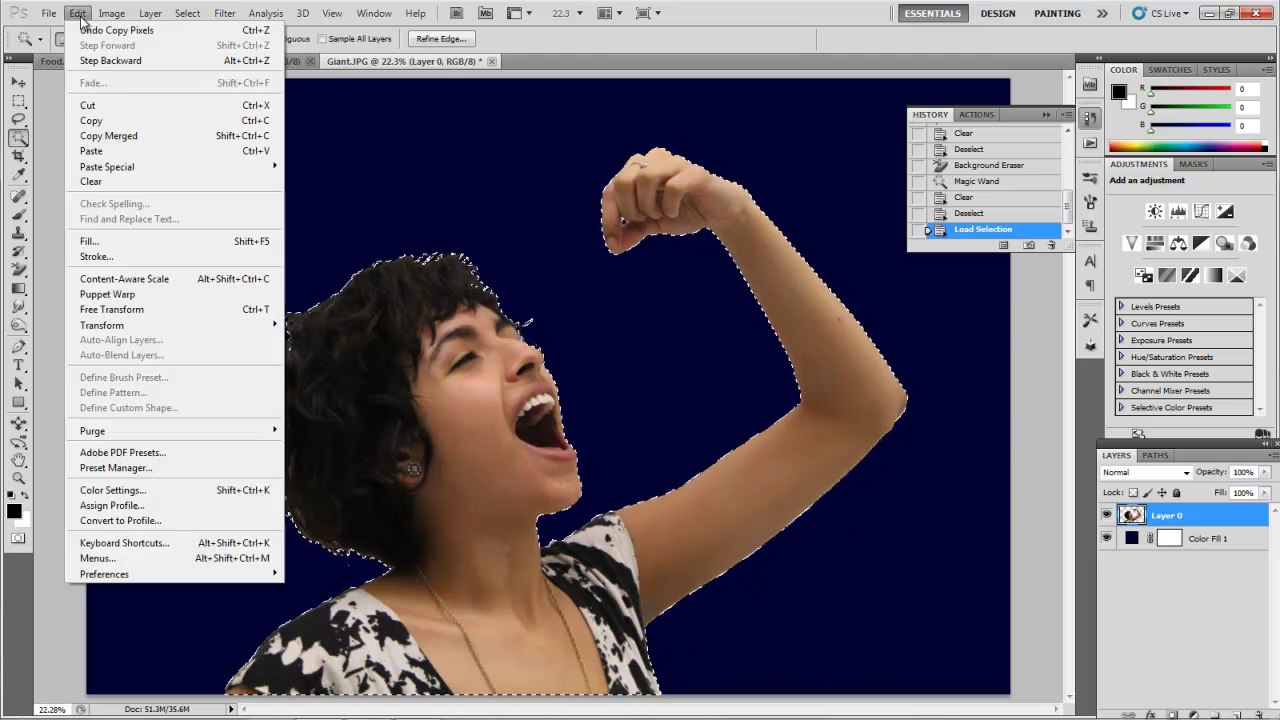
pyautogui.click(91, 120)
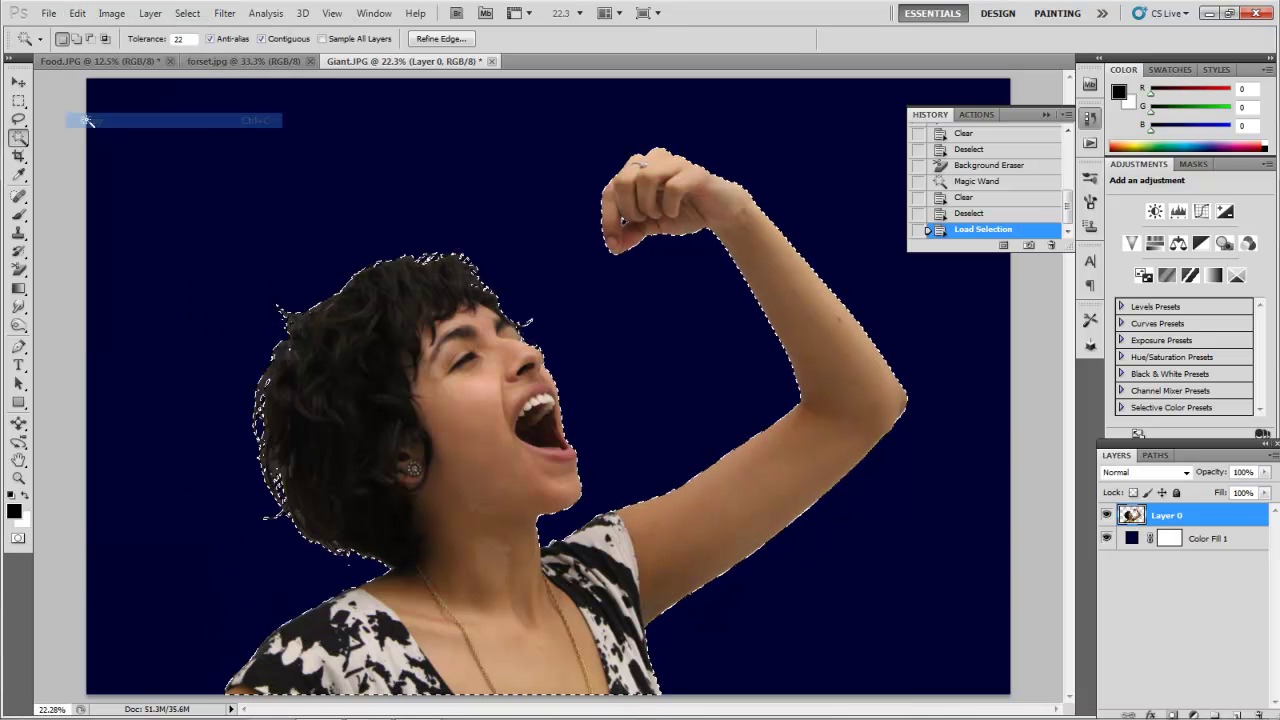
# Paste the woman into forset.jpg, scale her proportionally to 50%, and move her beside the tree
pyautogui.click(221, 60)
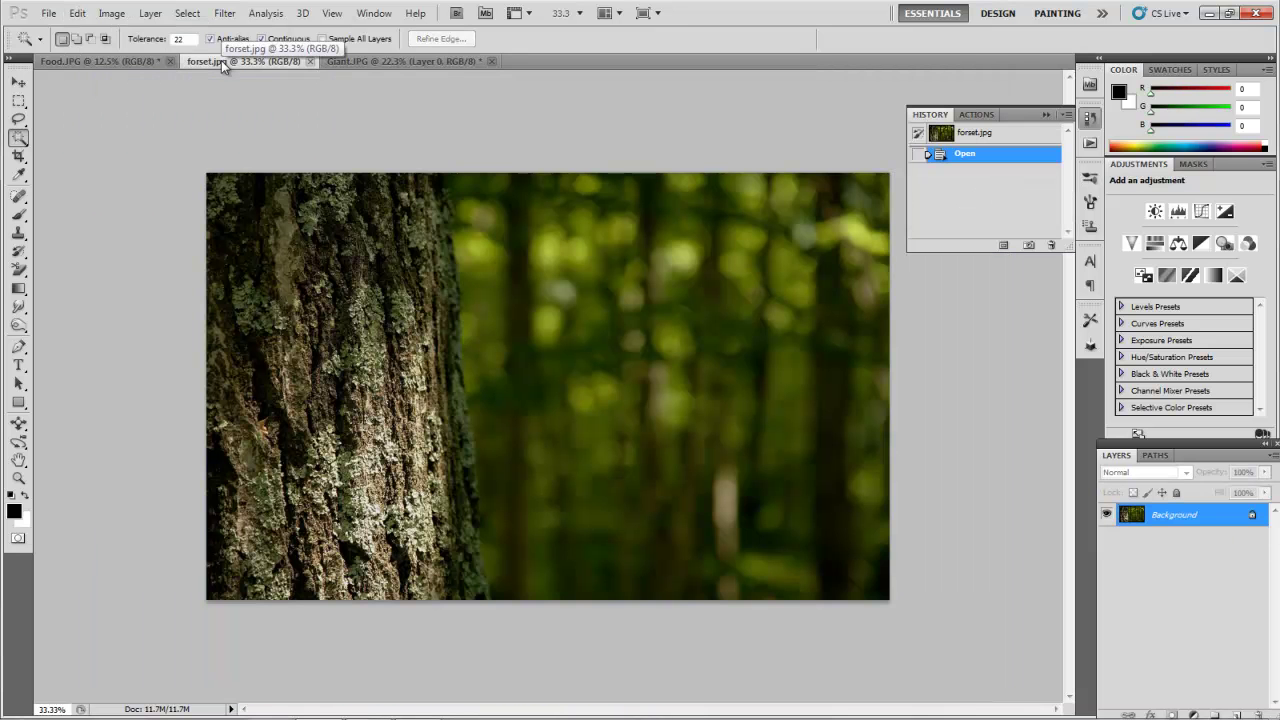
pyautogui.hotkey('ctrl', 'v')
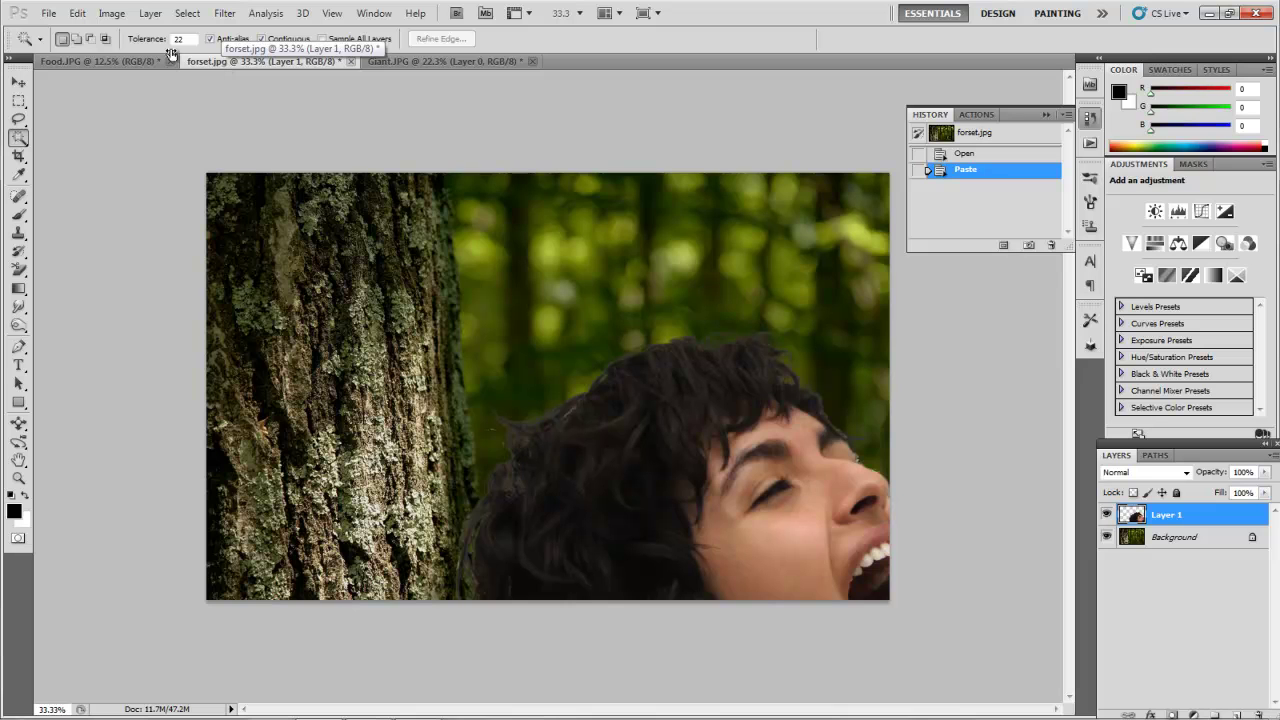
pyautogui.click(80, 13)
pyautogui.moveTo(103, 333)
pyautogui.click(330, 344)
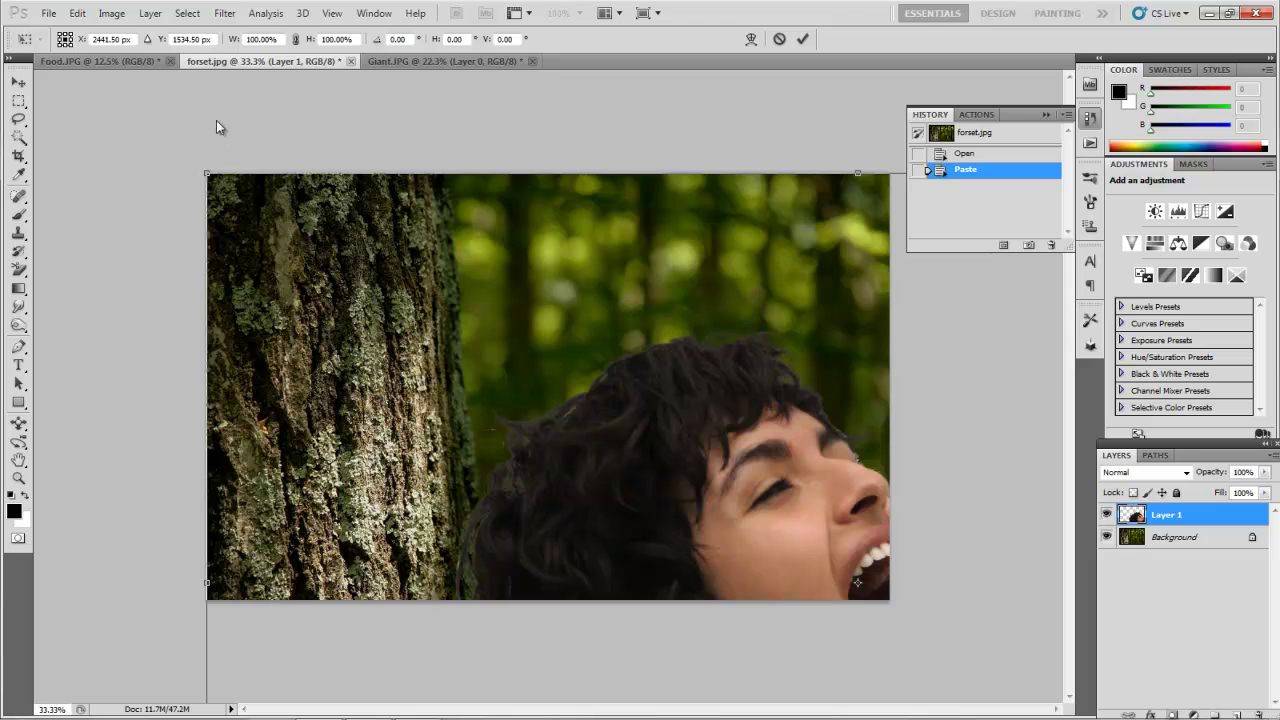
pyautogui.click(296, 42)
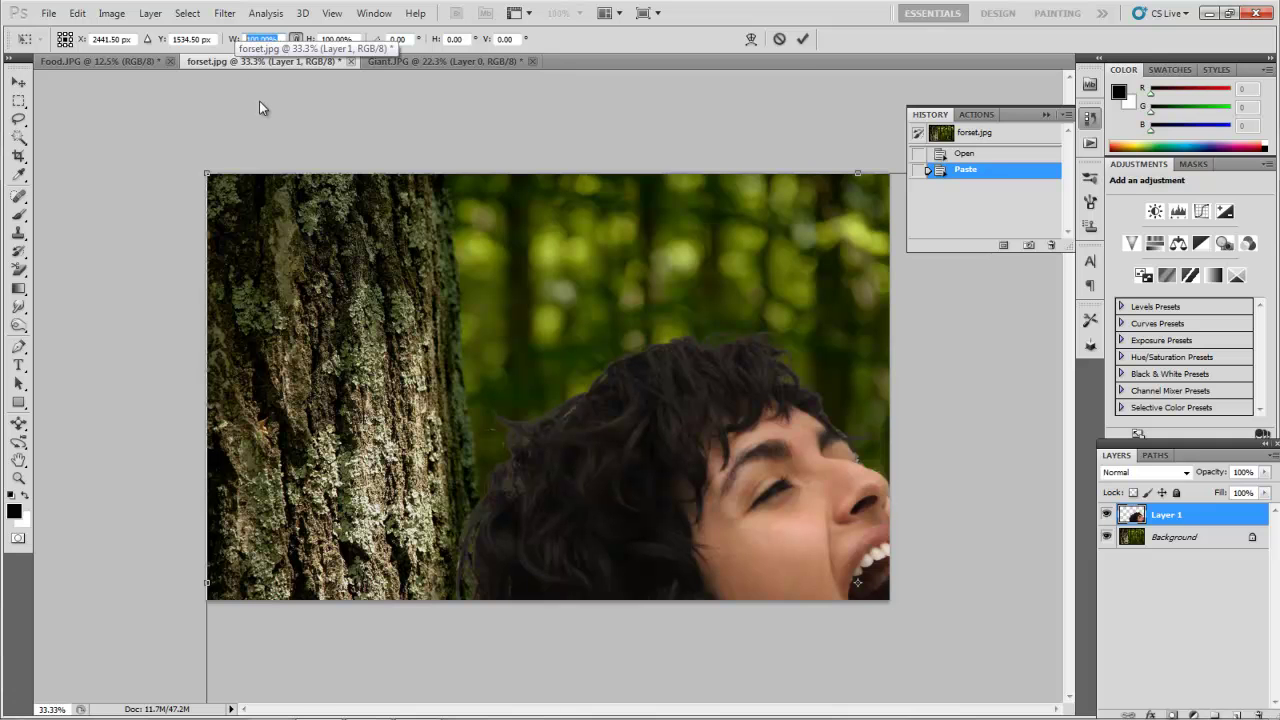
pyautogui.write('50')
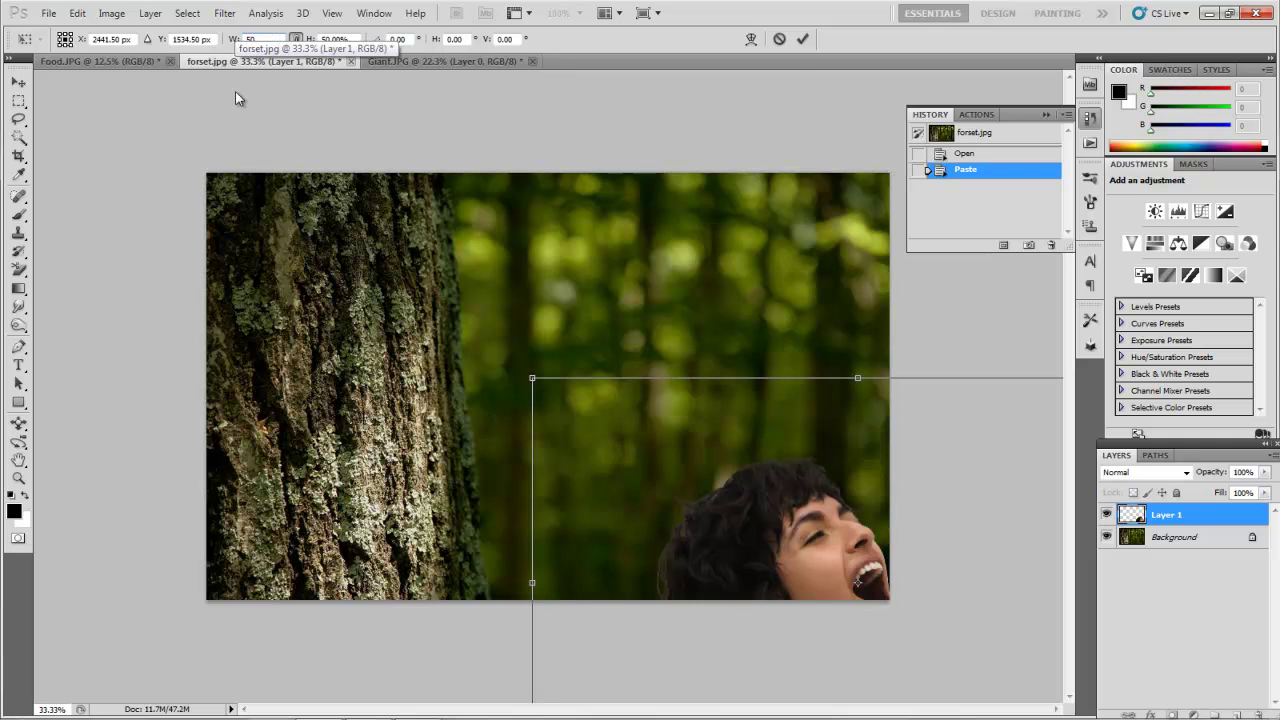
pyautogui.click(20, 83)
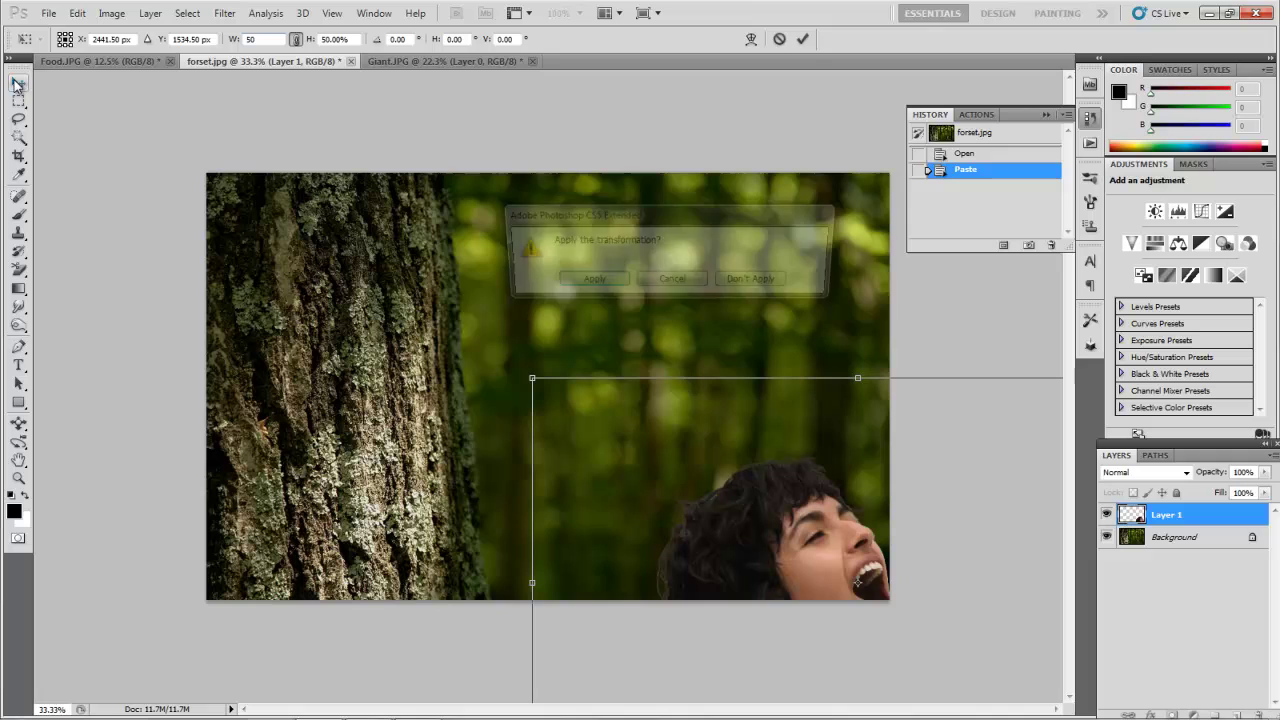
pyautogui.click(585, 282)
pyautogui.moveTo(785, 535); pyautogui.dragTo(491, 368)
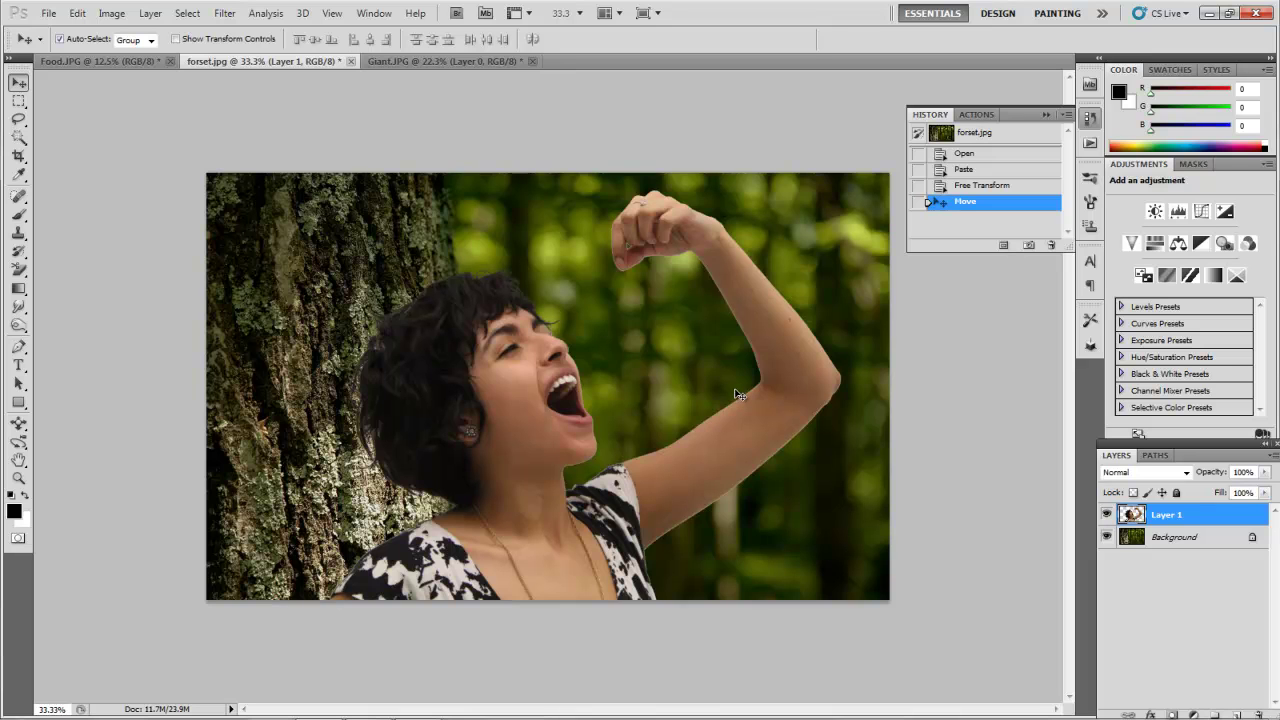
# Load Layer 1's outline as a selection and contract it by 3 px
pyautogui.keyDown('ctrl'); pyautogui.click(1131, 515); pyautogui.keyUp('ctrl')
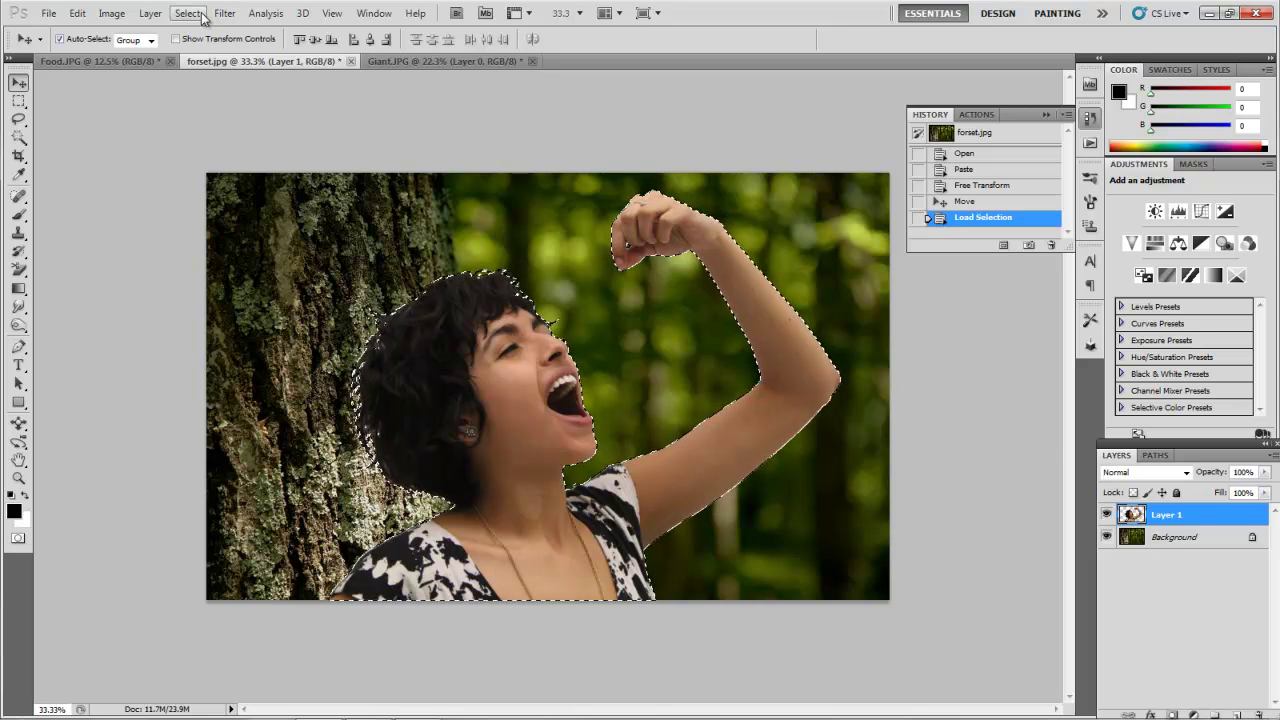
pyautogui.click(188, 14)
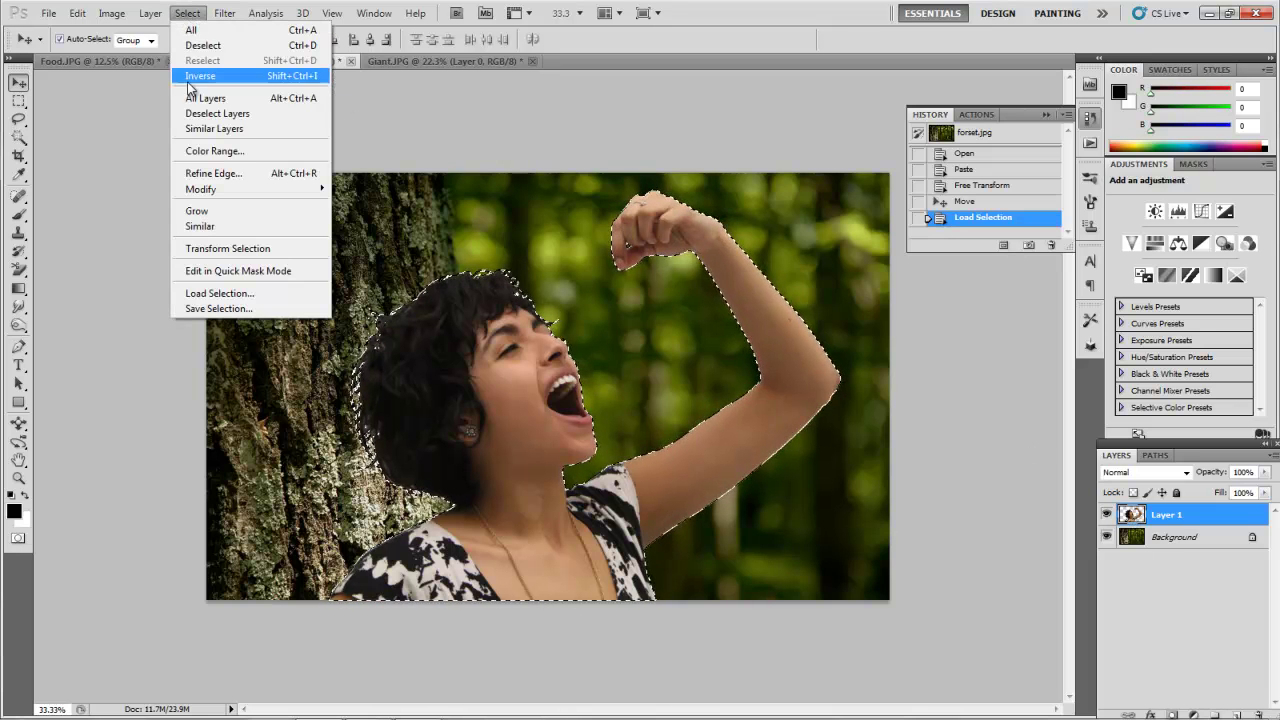
pyautogui.moveTo(290, 189)
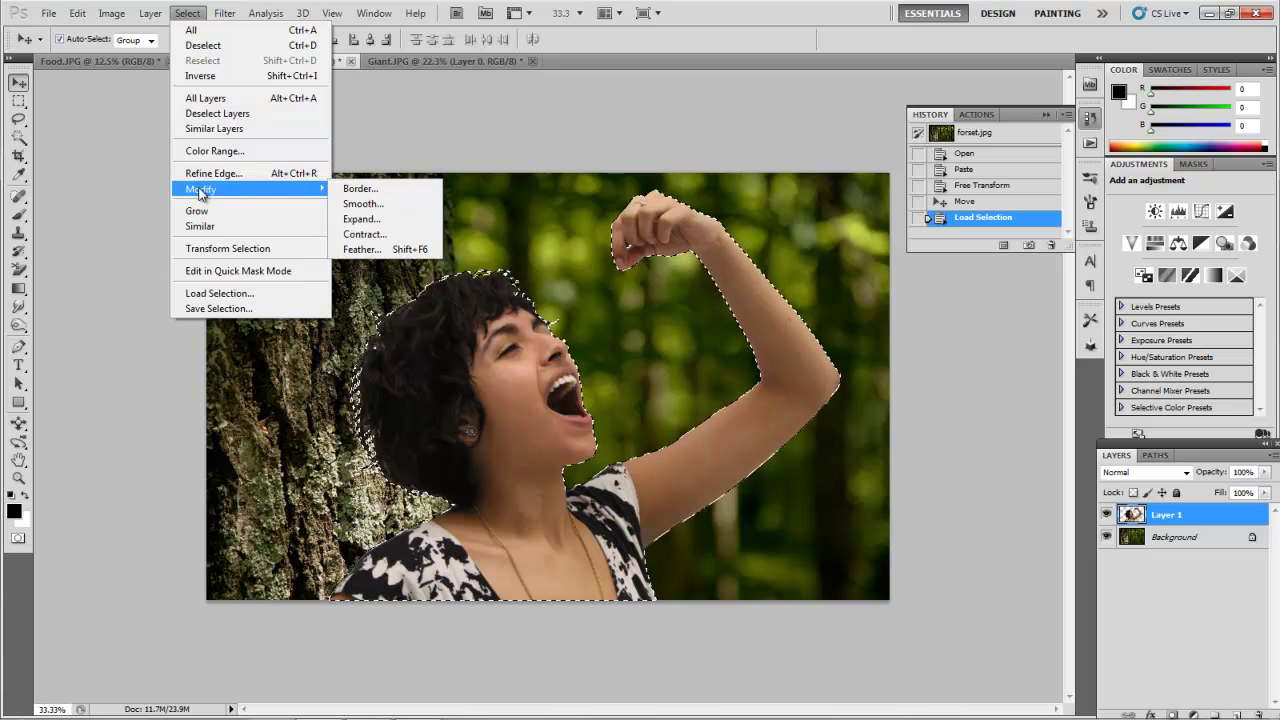
pyautogui.click(363, 234)
pyautogui.write('3')
pyautogui.click(705, 239)
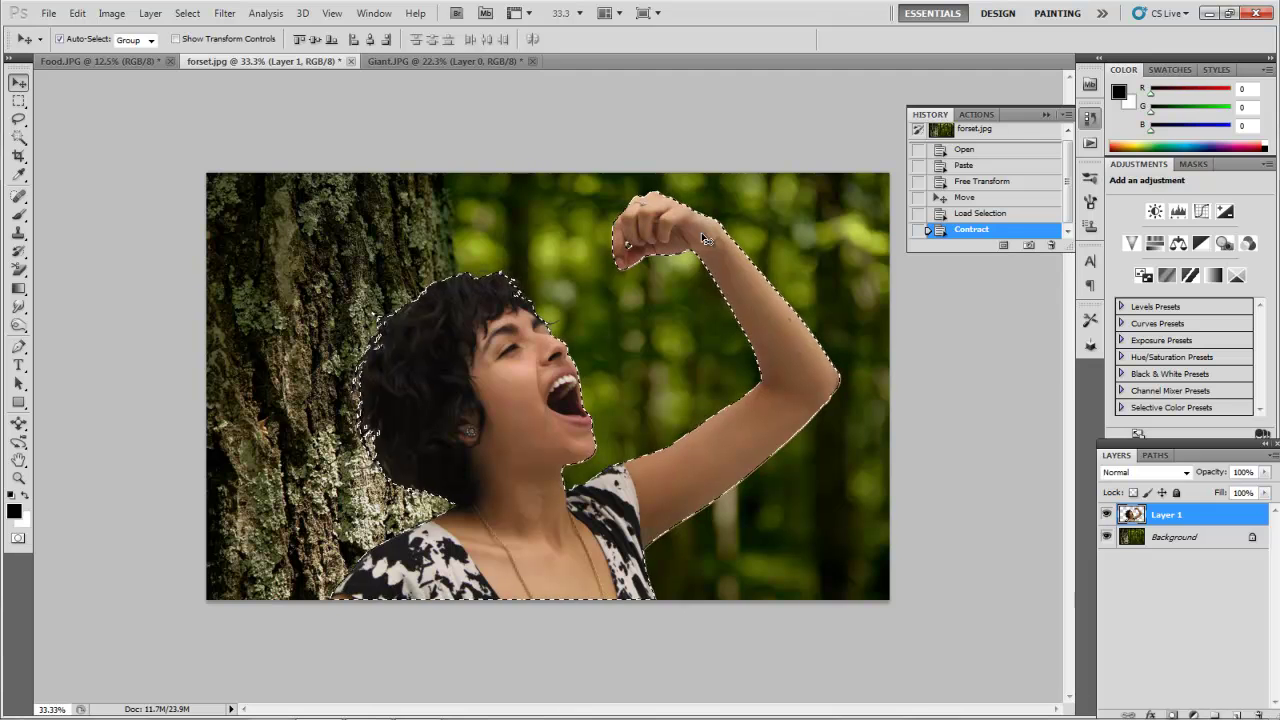
# Invert the selection, delete the thin edge fringe, and deselect
pyautogui.hotkey('ctrl', 'shift', 'i')
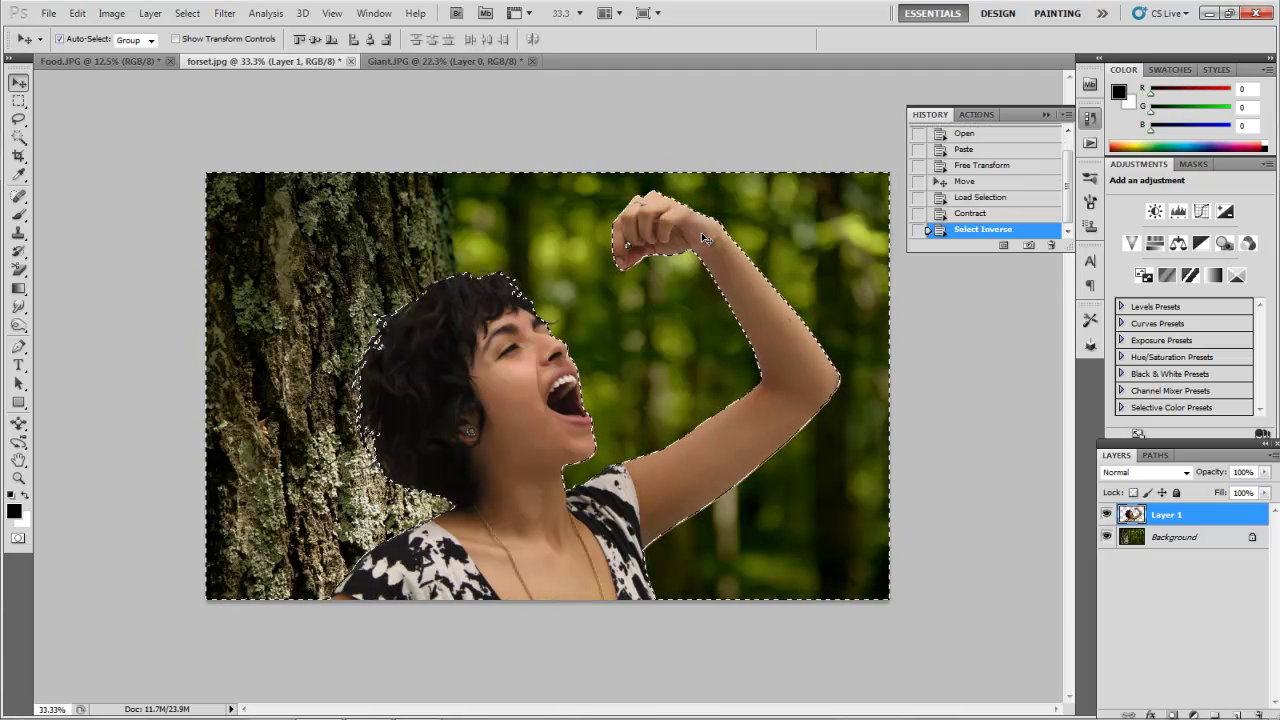
pyautogui.press('Delete')
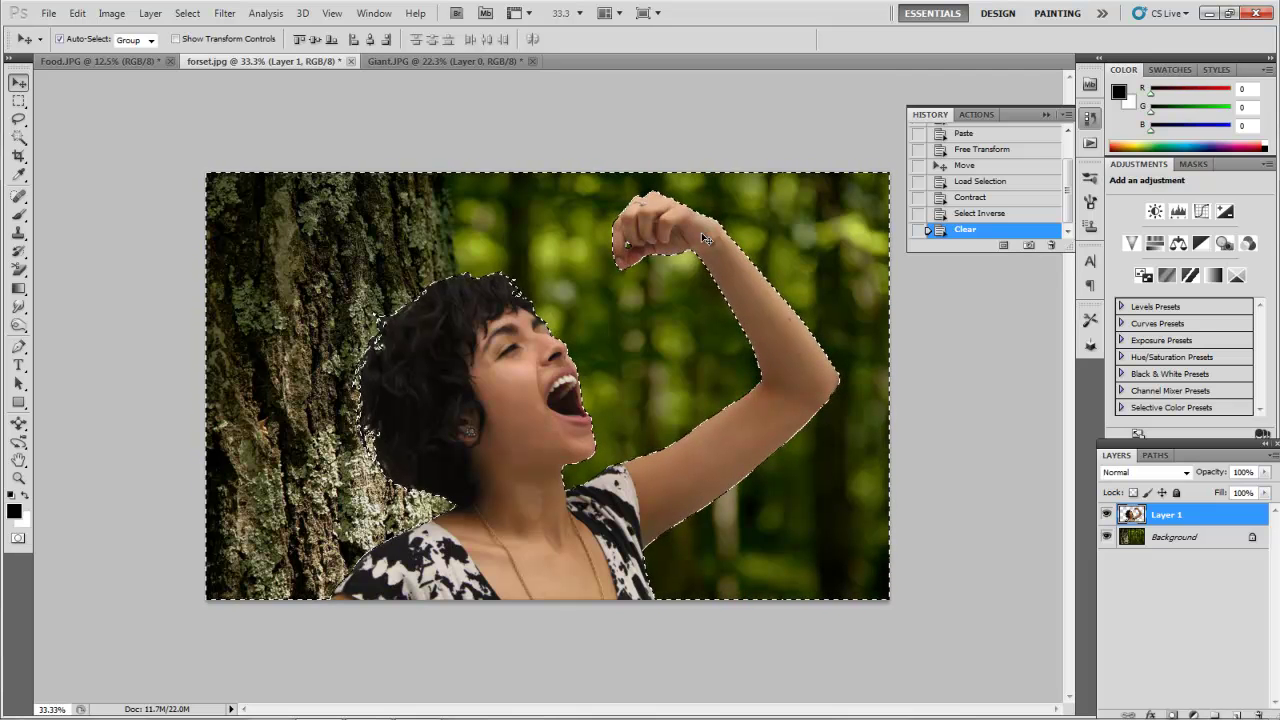
pyautogui.hotkey('ctrl', 'd')
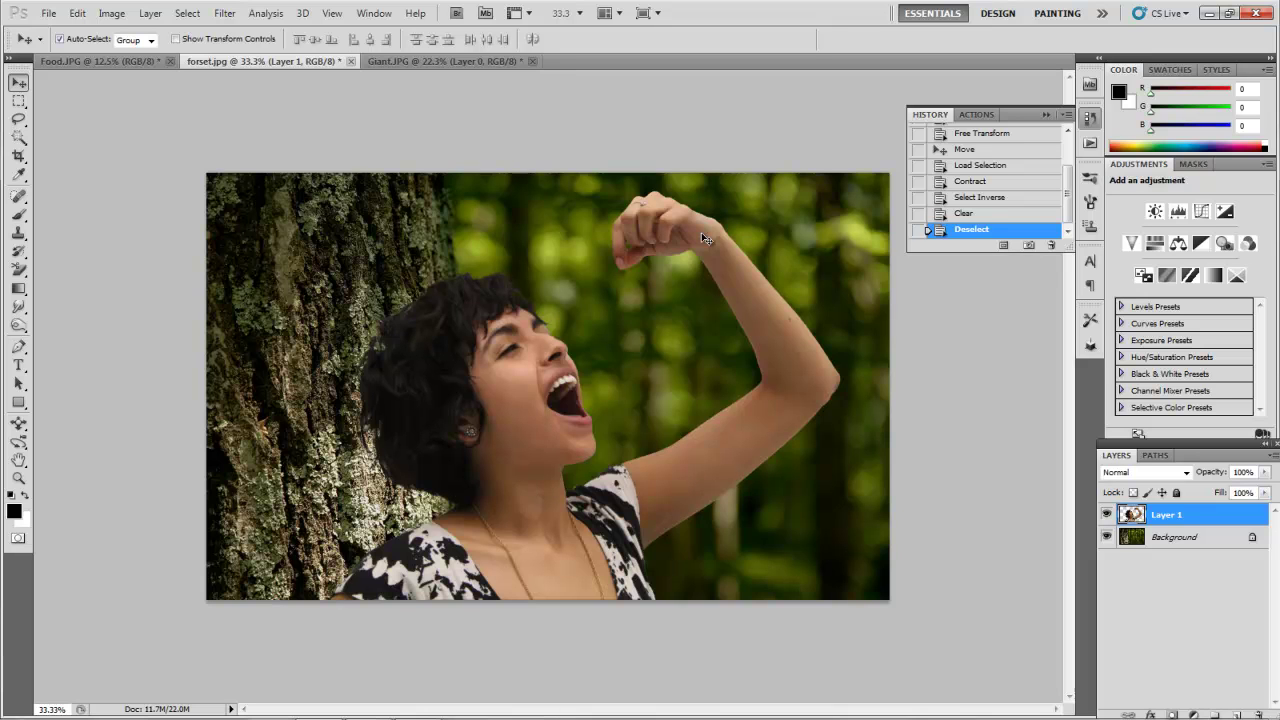
# Load the woman's outline, contract it by 3 px, and invert the selection
pyautogui.keyDown('ctrl'); pyautogui.click(1131, 514); pyautogui.keyUp('ctrl')
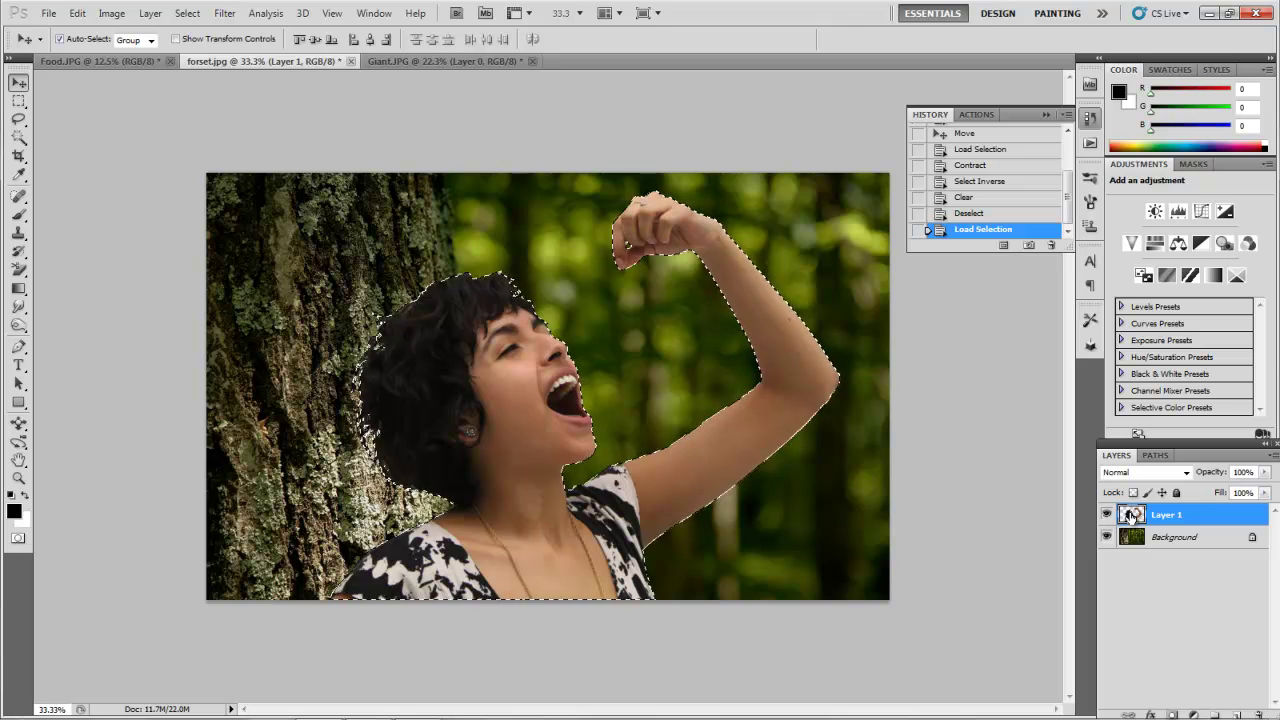
pyautogui.click(187, 13)
pyautogui.moveTo(318, 189)
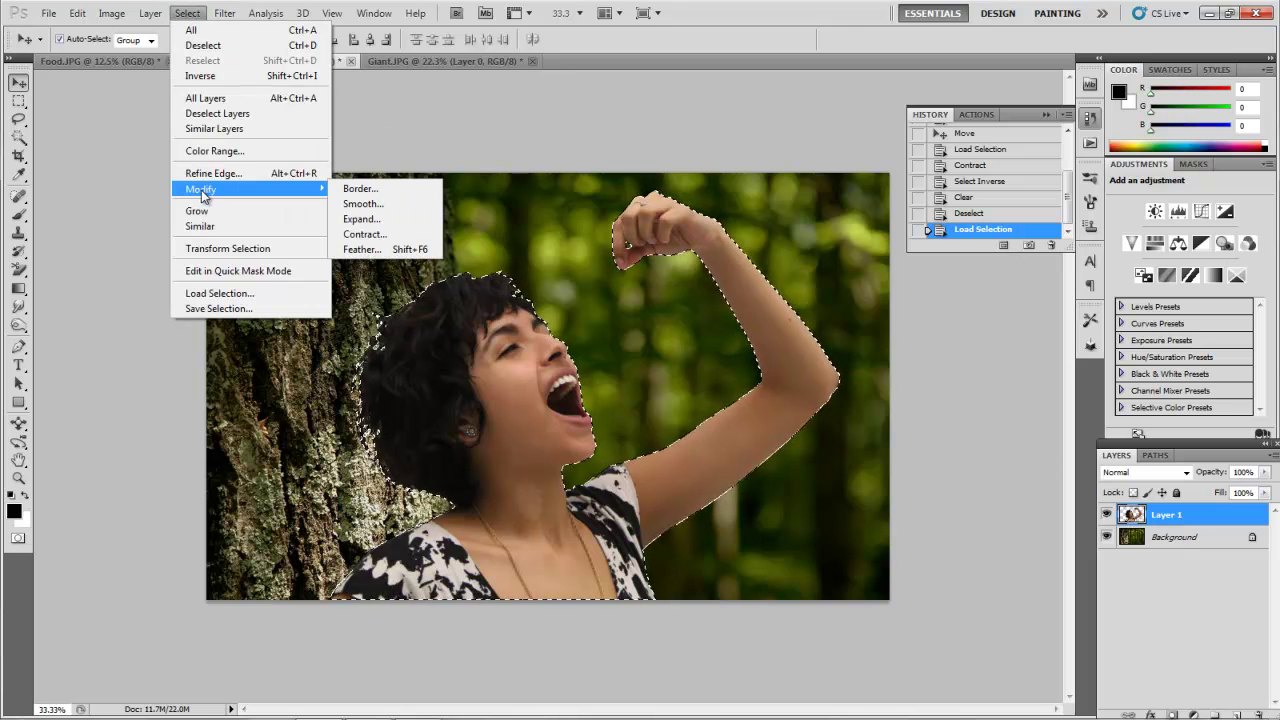
pyautogui.click(365, 237)
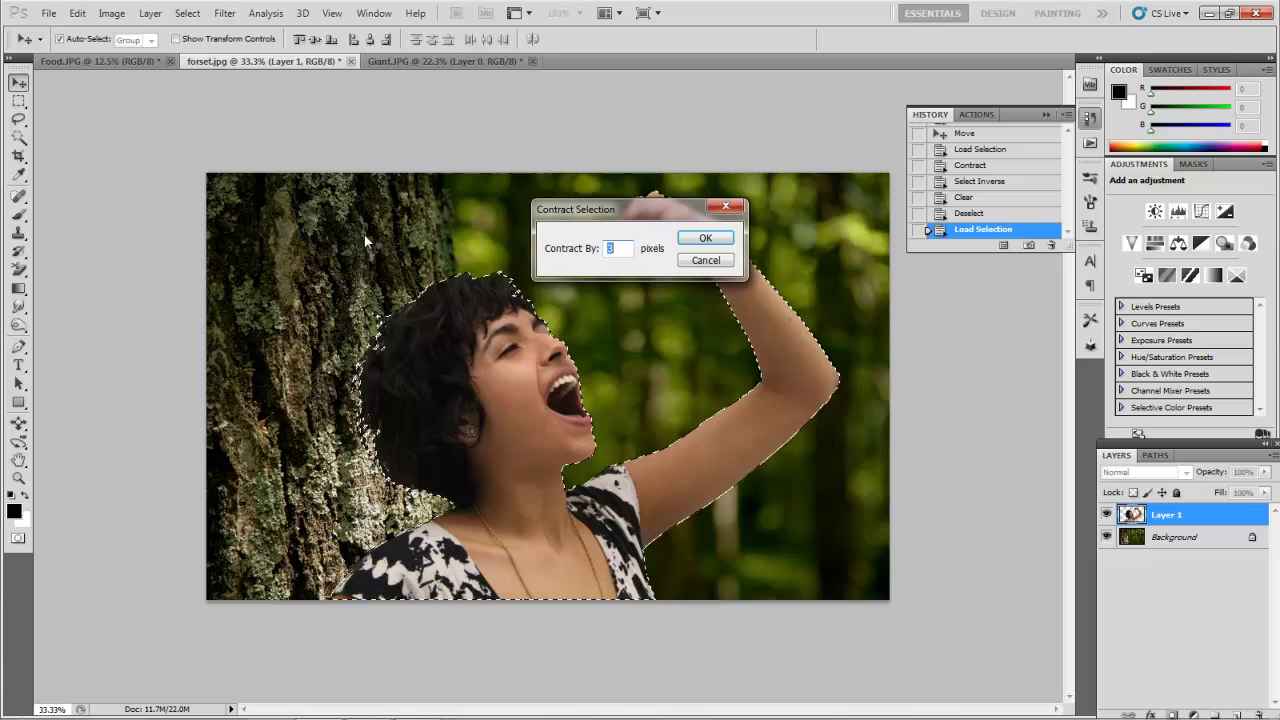
pyautogui.click(703, 238)
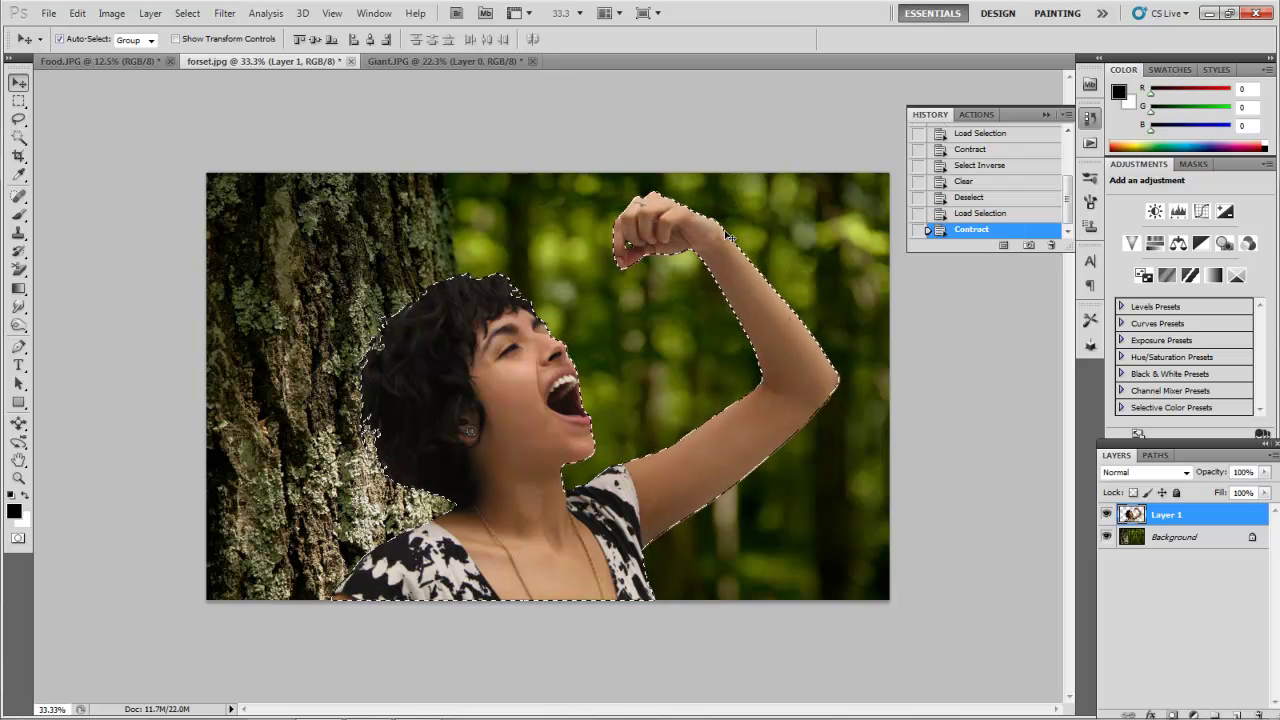
pyautogui.hotkey('ctrl', 'shift', 'i')
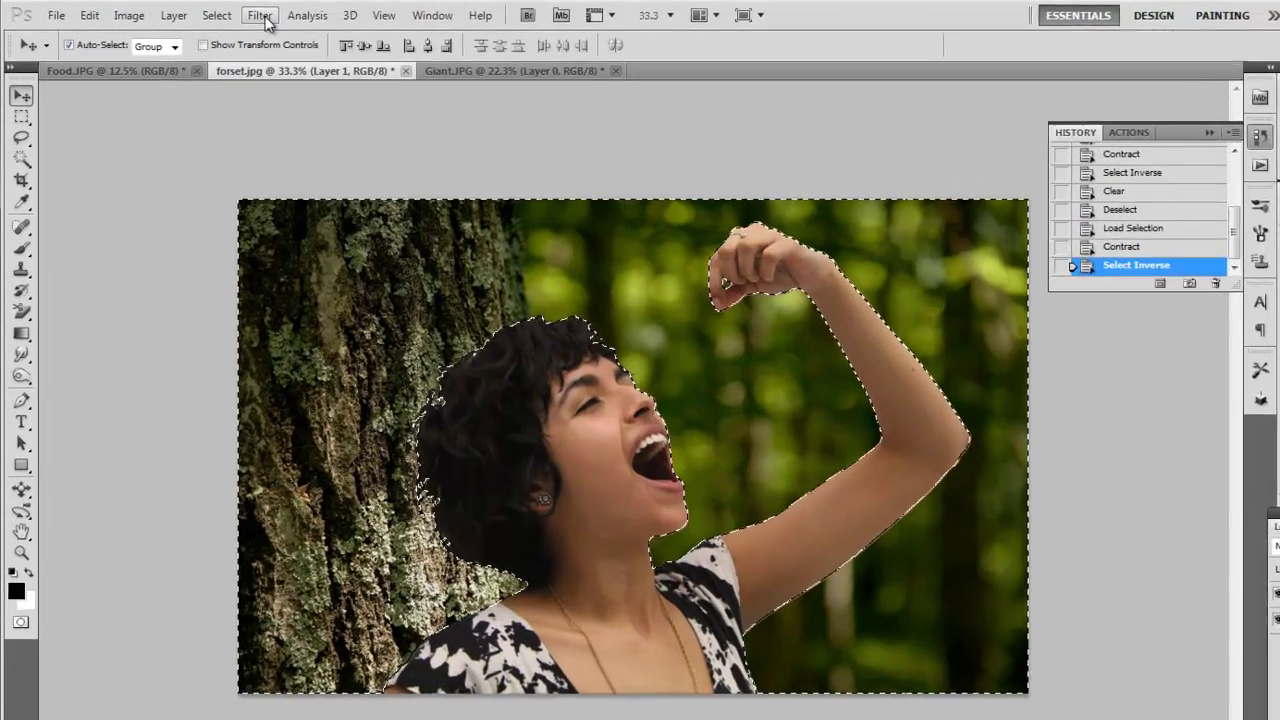
# Apply a 1.5 px Gaussian Blur to the edge area, then deselect
pyautogui.click(230, 14)
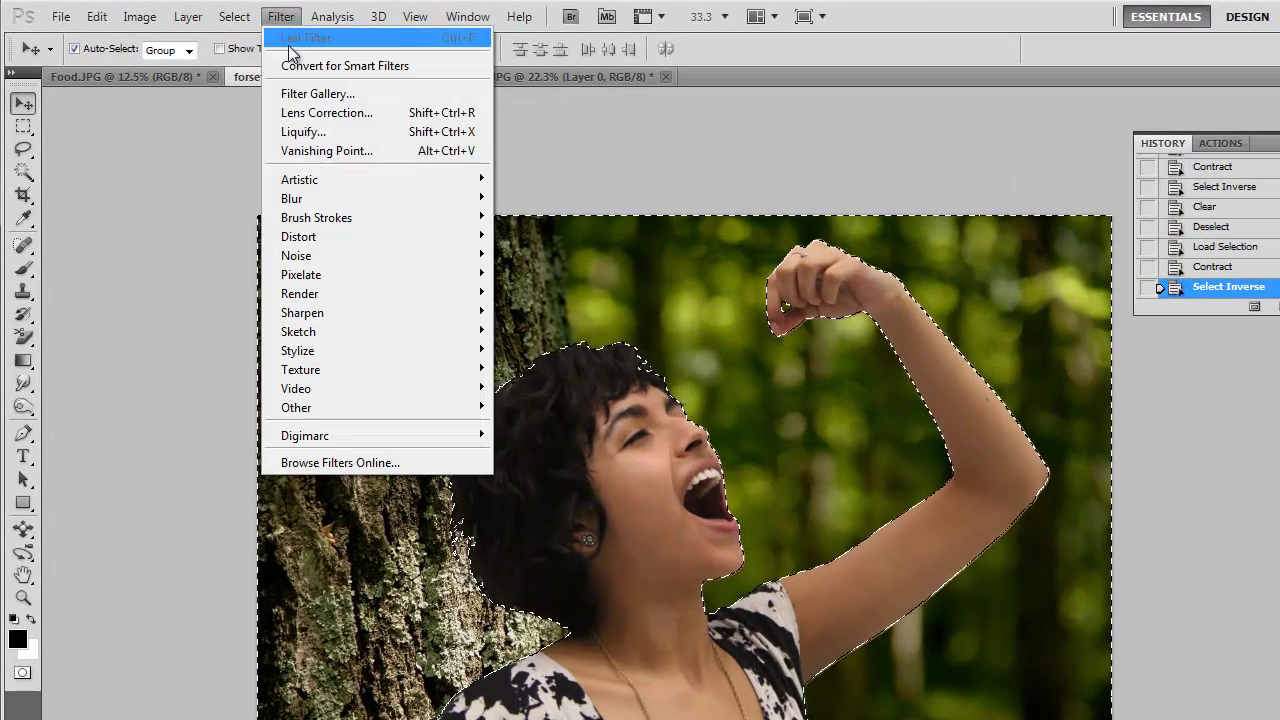
pyautogui.moveTo(296, 205)
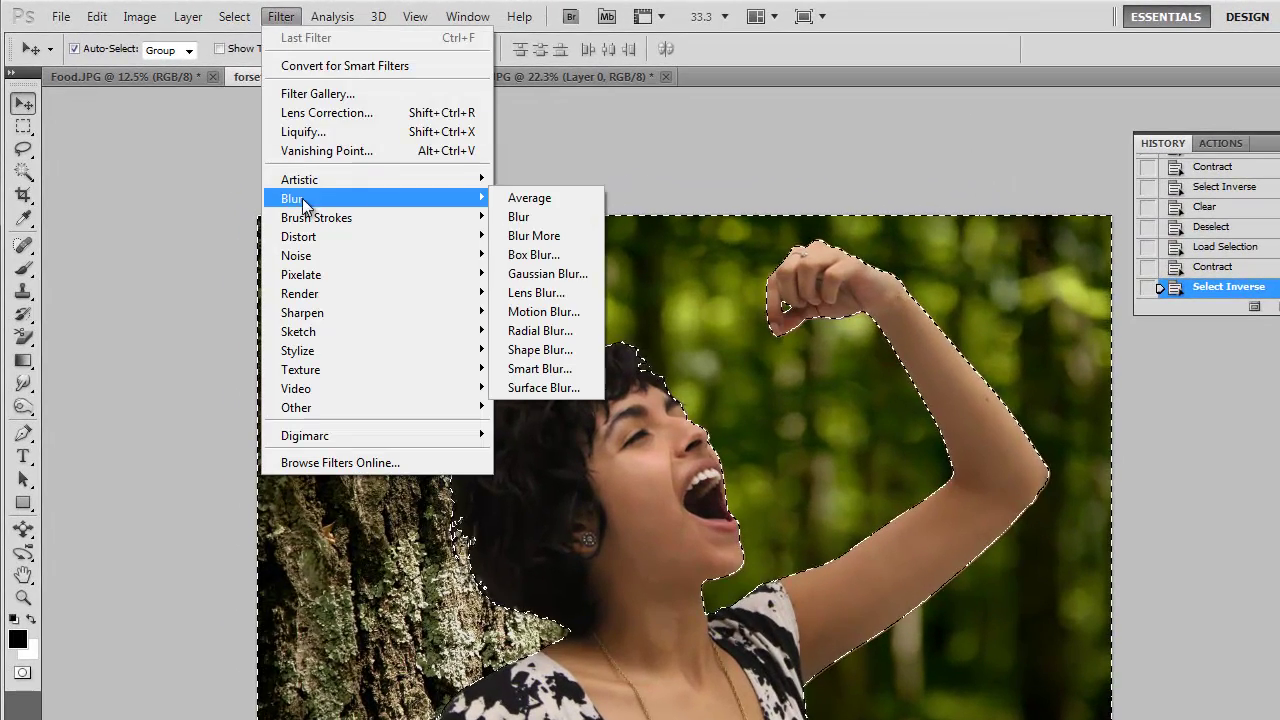
pyautogui.click(556, 274)
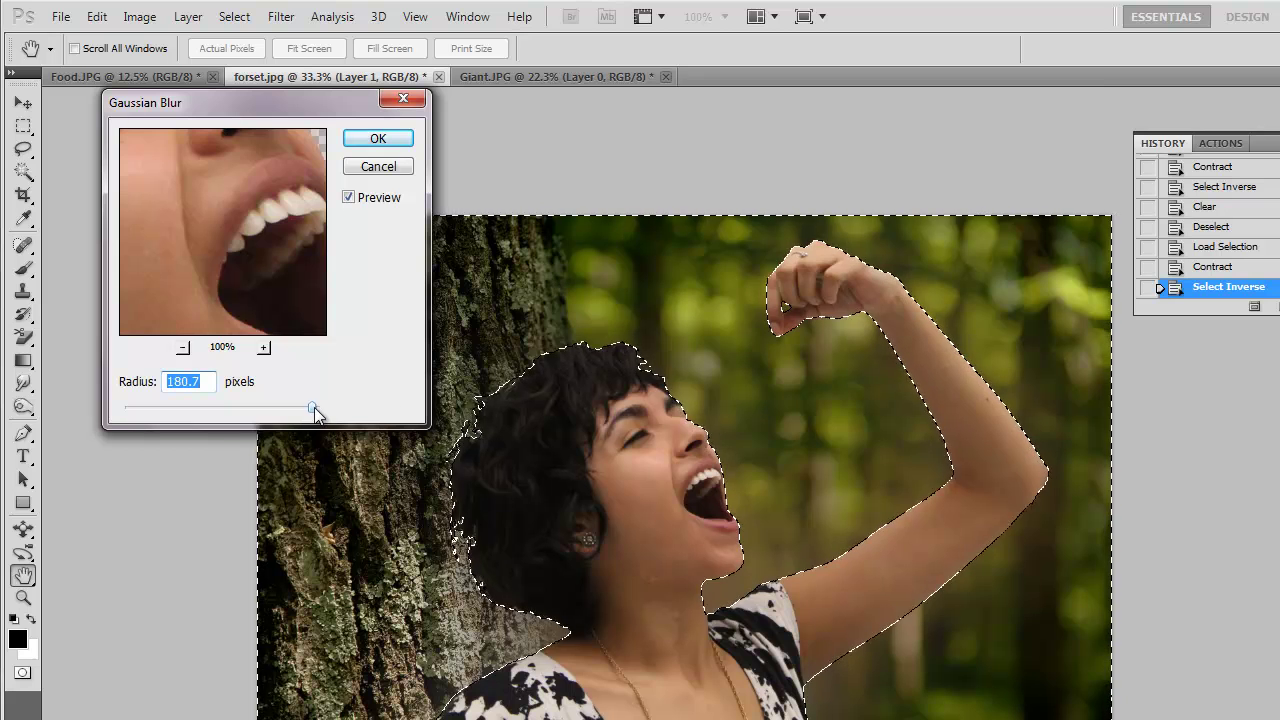
pyautogui.moveTo(312, 410); pyautogui.dragTo(227, 418)
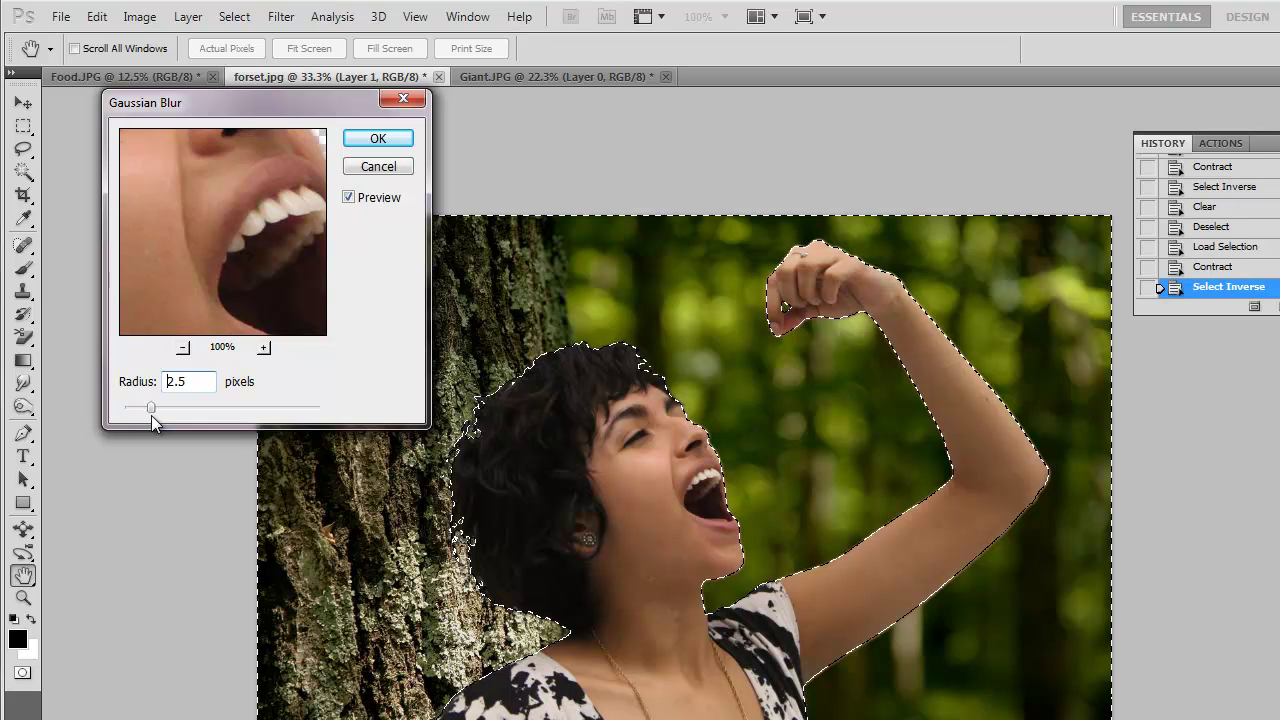
pyautogui.moveTo(150, 415); pyautogui.dragTo(140, 415)
pyautogui.click(376, 140)
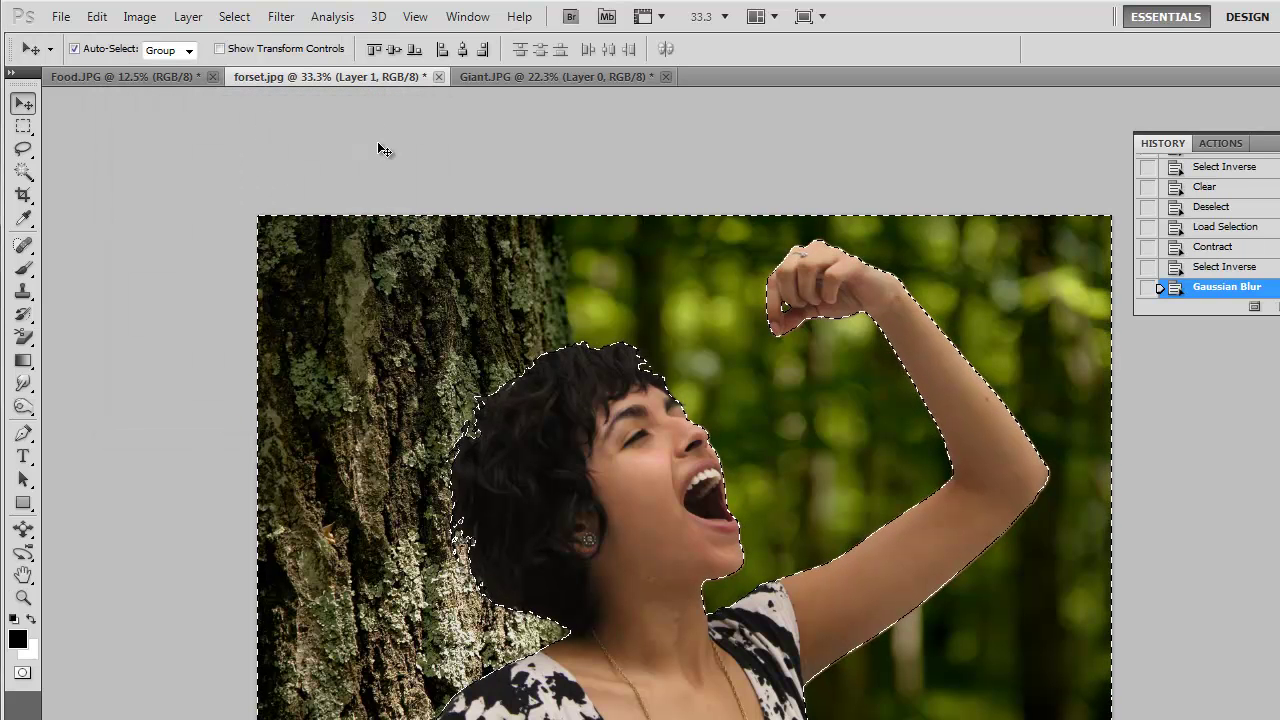
pyautogui.hotkey('ctrl', 'd')
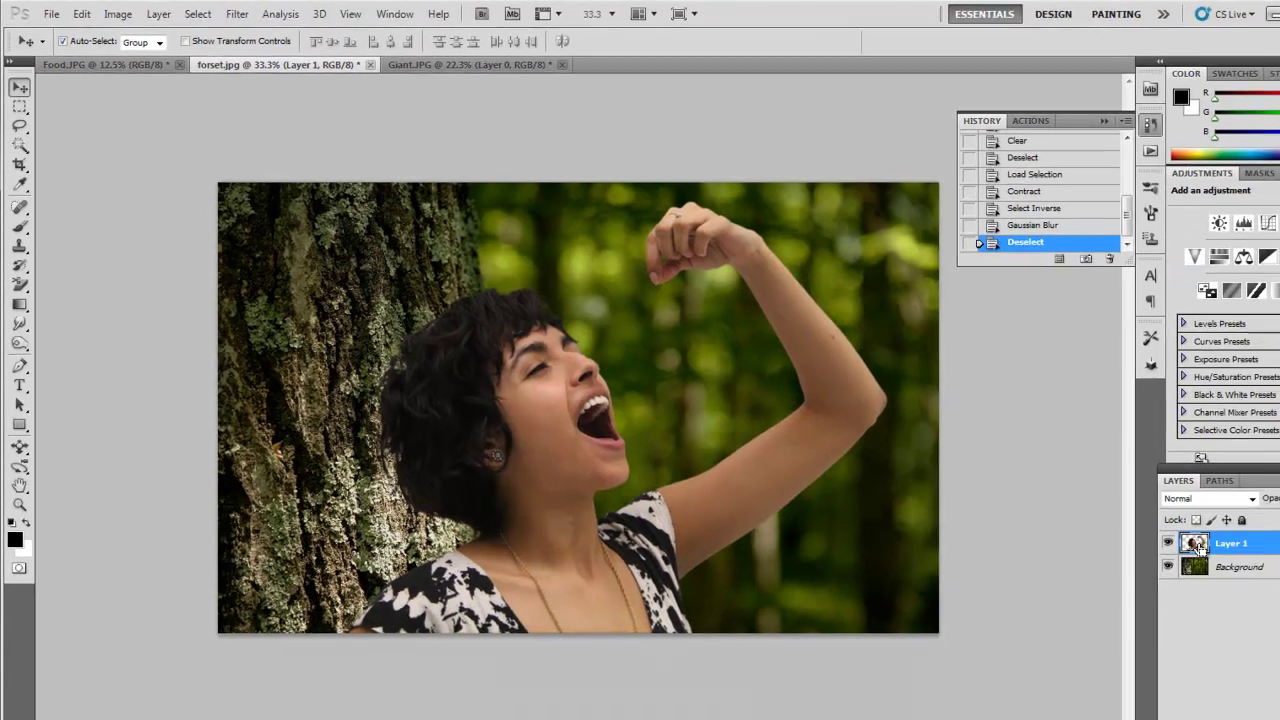
# Copy the woman from Layer 1's outline and paste her onto a new Layer 2
pyautogui.keyDown('ctrl'); pyautogui.click(1198, 544); pyautogui.keyUp('ctrl')
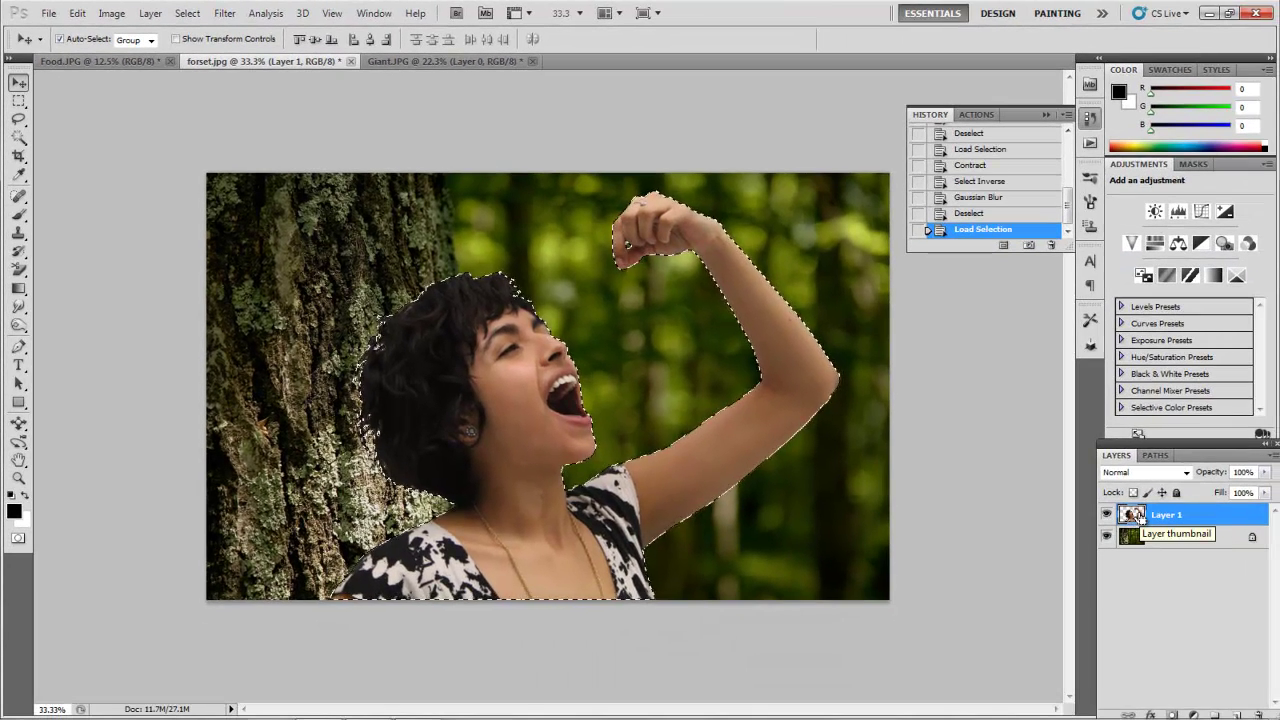
pyautogui.hotkey('ctrl', 'c')
pyautogui.hotkey('ctrl', 'v')
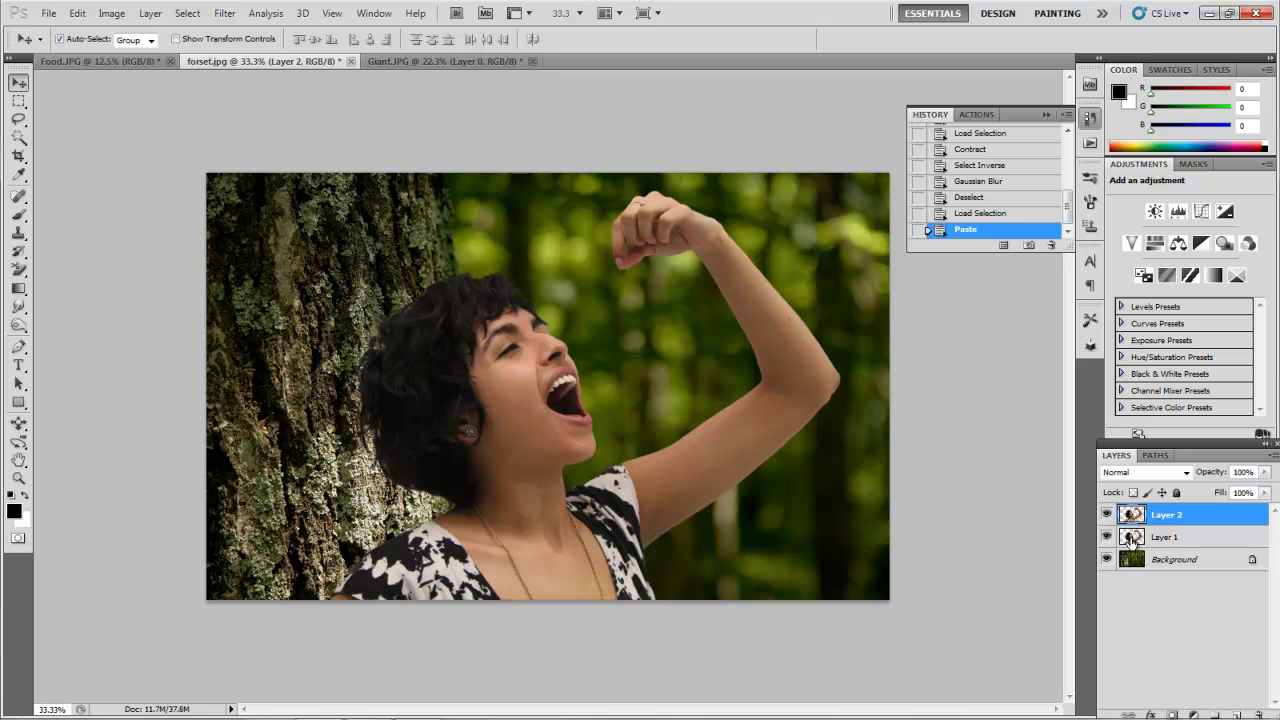
pyautogui.click(1106, 514)
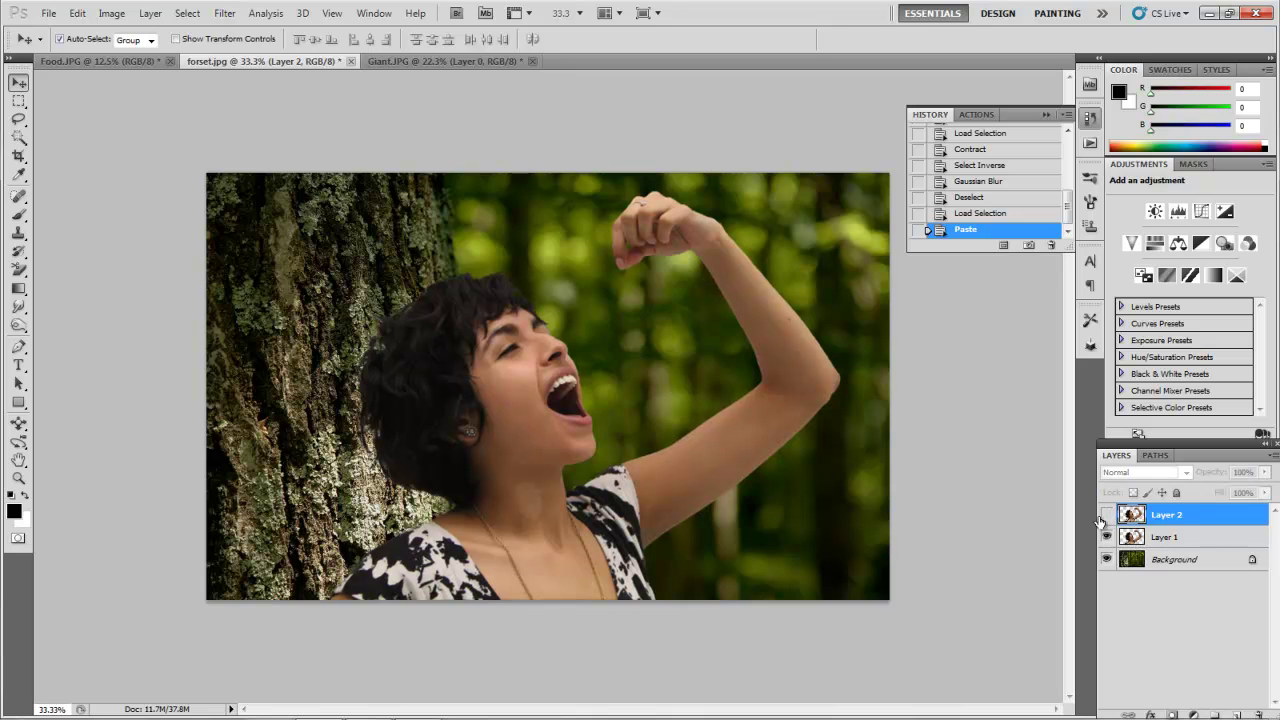
pyautogui.click(1106, 514)
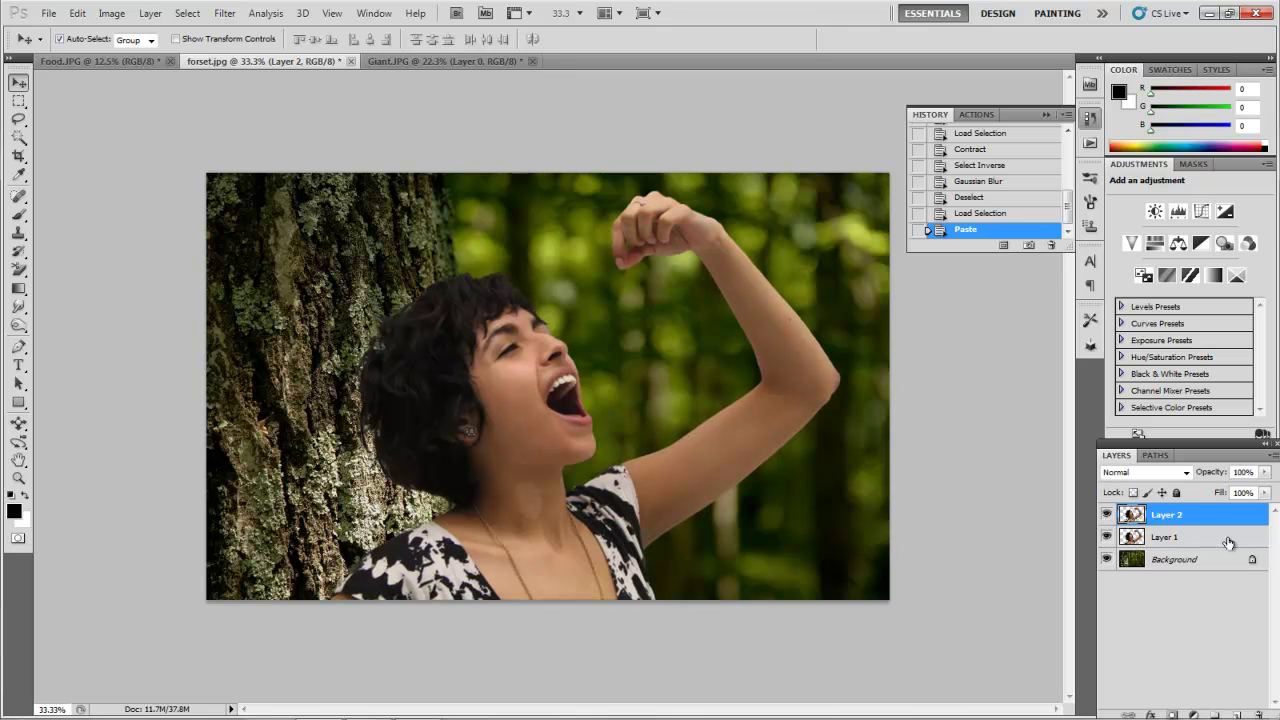
# Fill the woman's selection on Layer 1 with black, with Layer 2 visible above it
pyautogui.click(1166, 538)
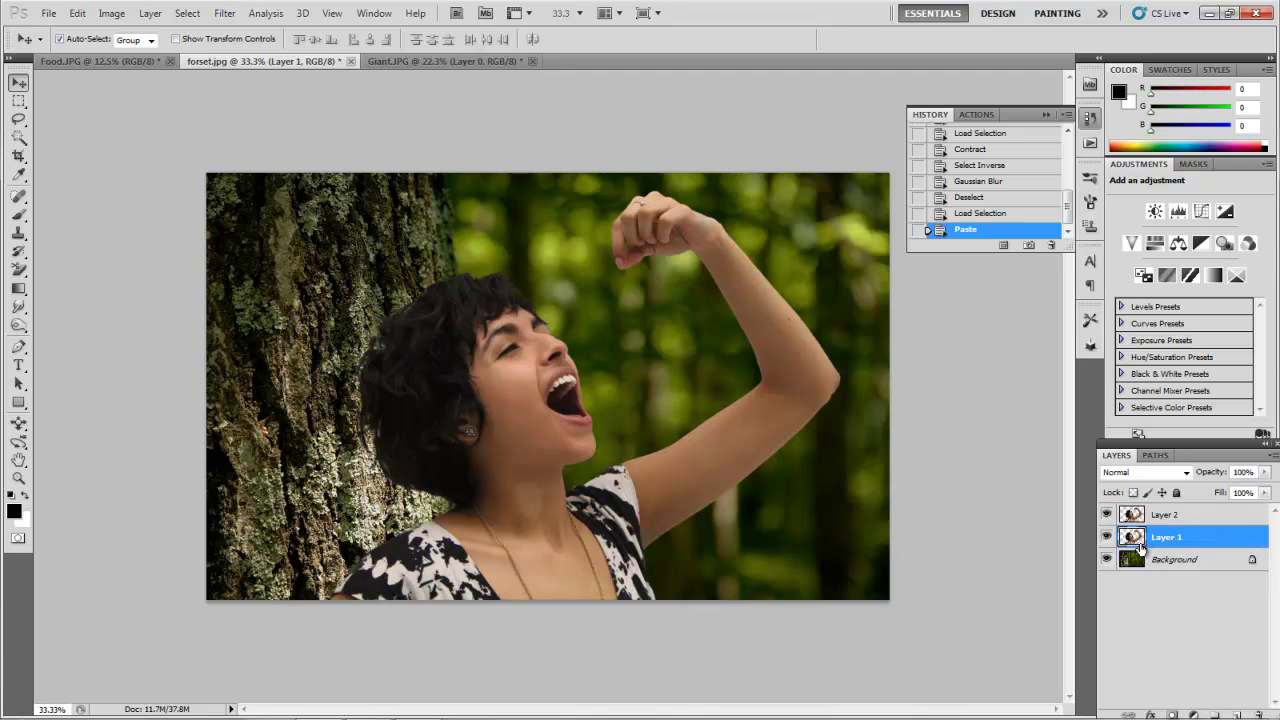
pyautogui.keyDown('ctrl'); pyautogui.click(1132, 537); pyautogui.keyUp('ctrl')
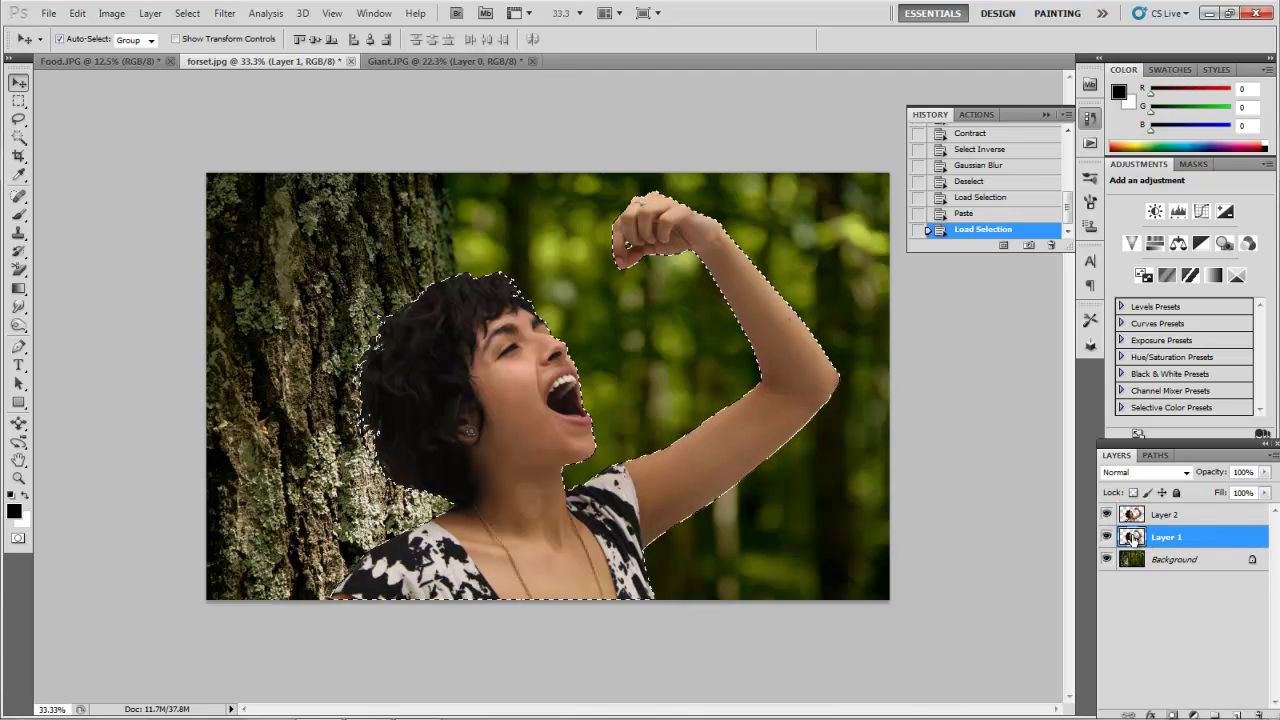
pyautogui.click(77, 13)
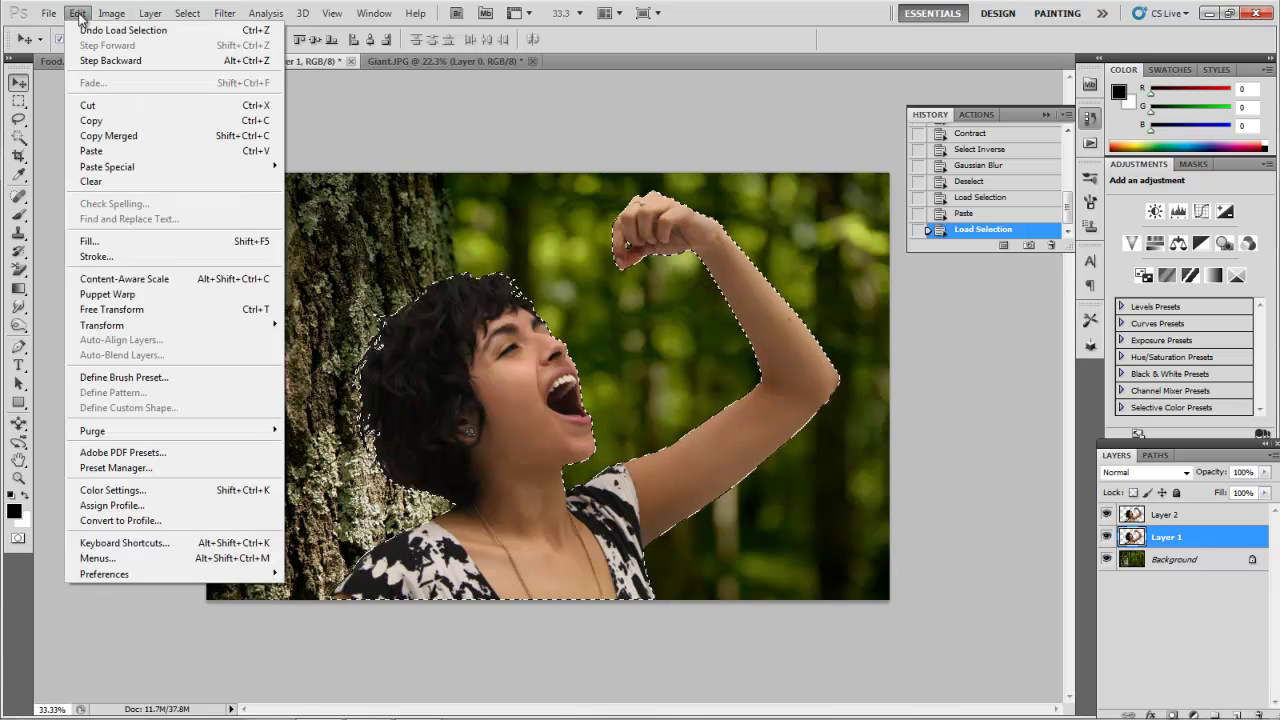
pyautogui.click(93, 242)
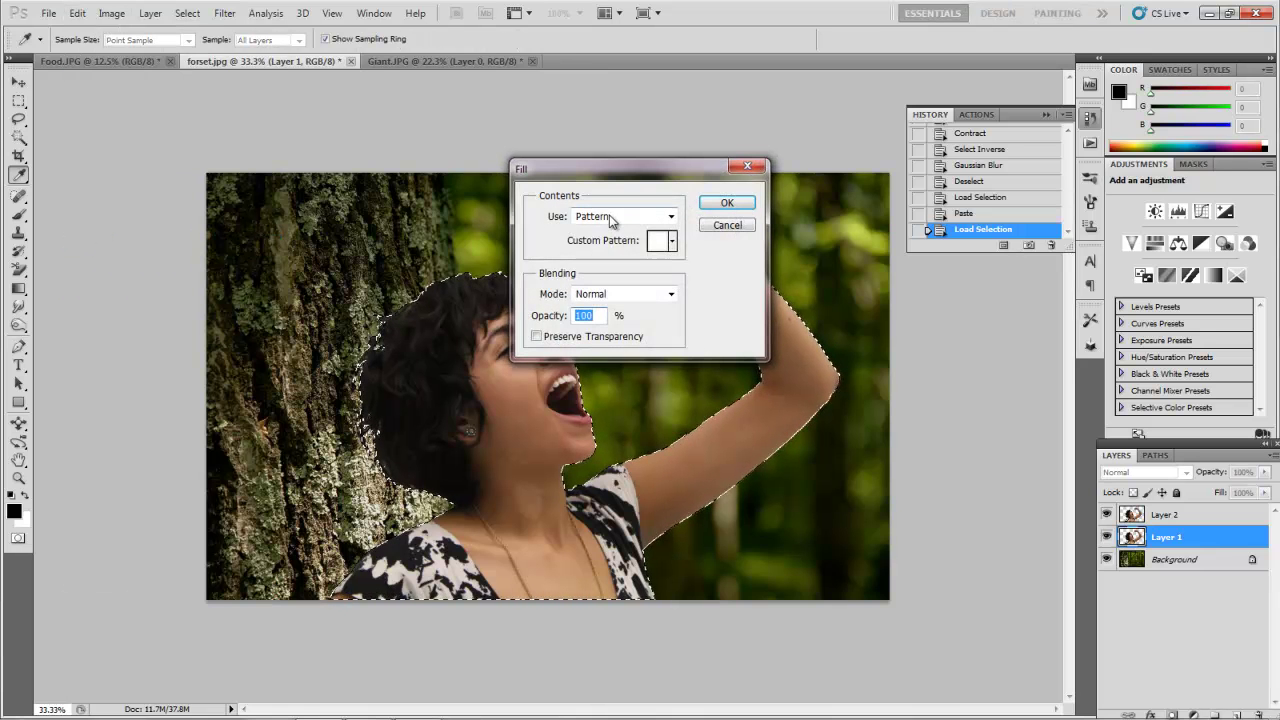
pyautogui.click(589, 338)
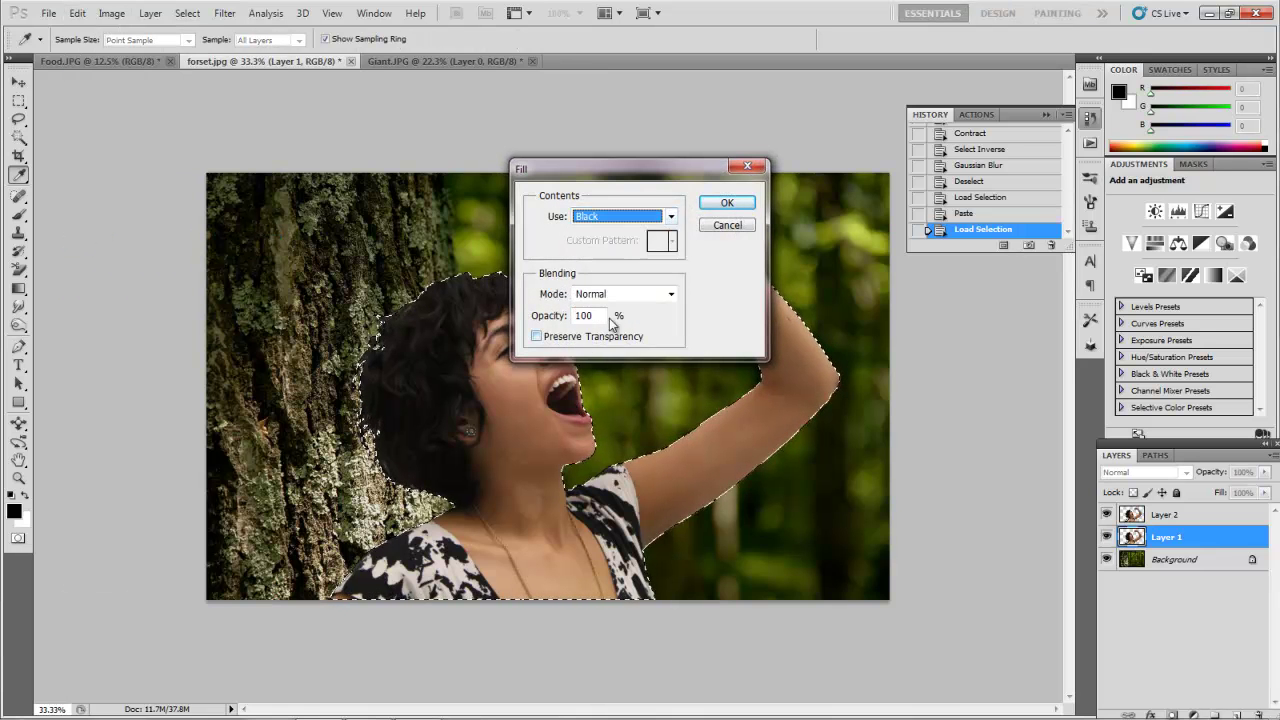
pyautogui.click(730, 203)
pyautogui.press('v')
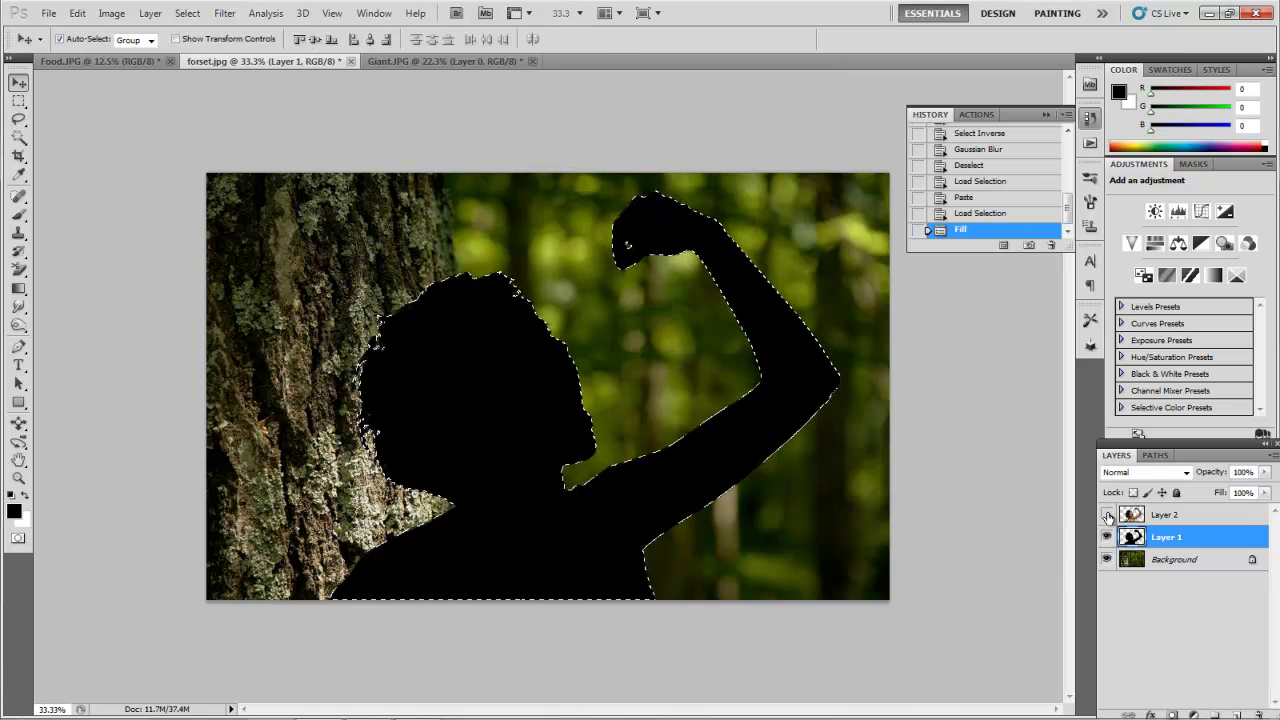
pyautogui.click(1107, 515)
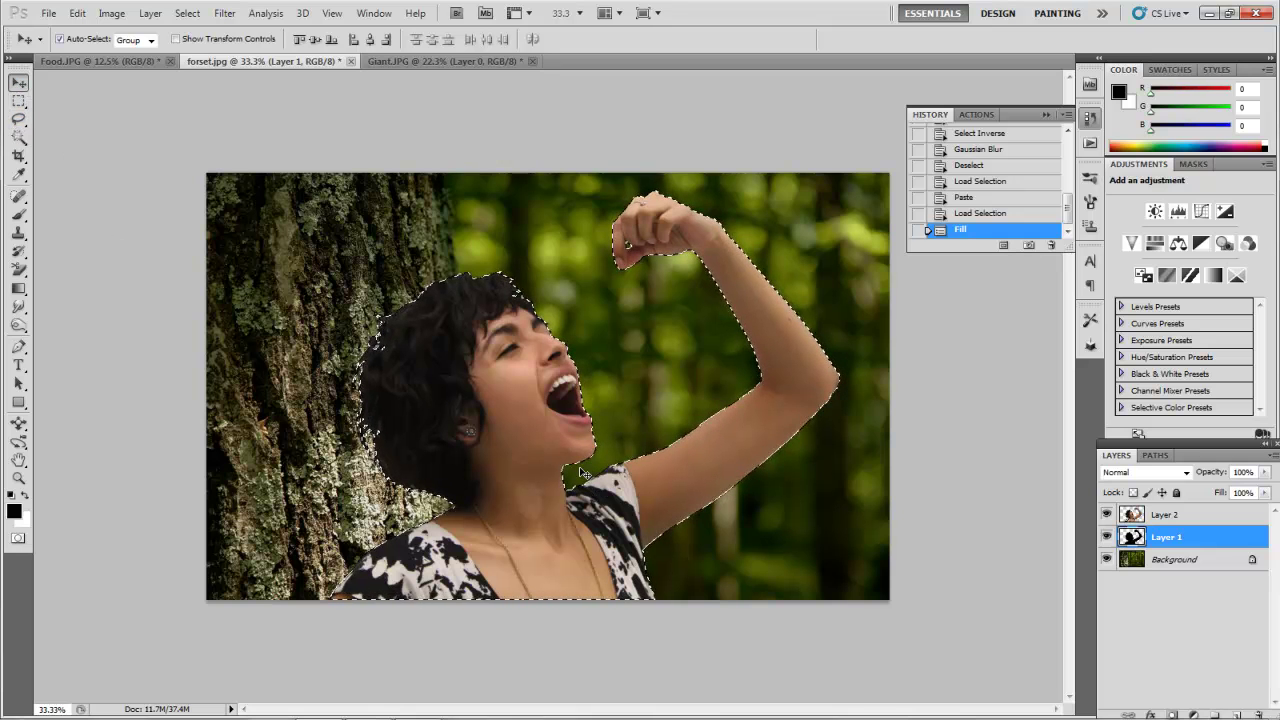
# Deselect, turn off Auto-Select, and nudge the woman and silhouette layers up together
pyautogui.hotkey('ctrl', 'd')
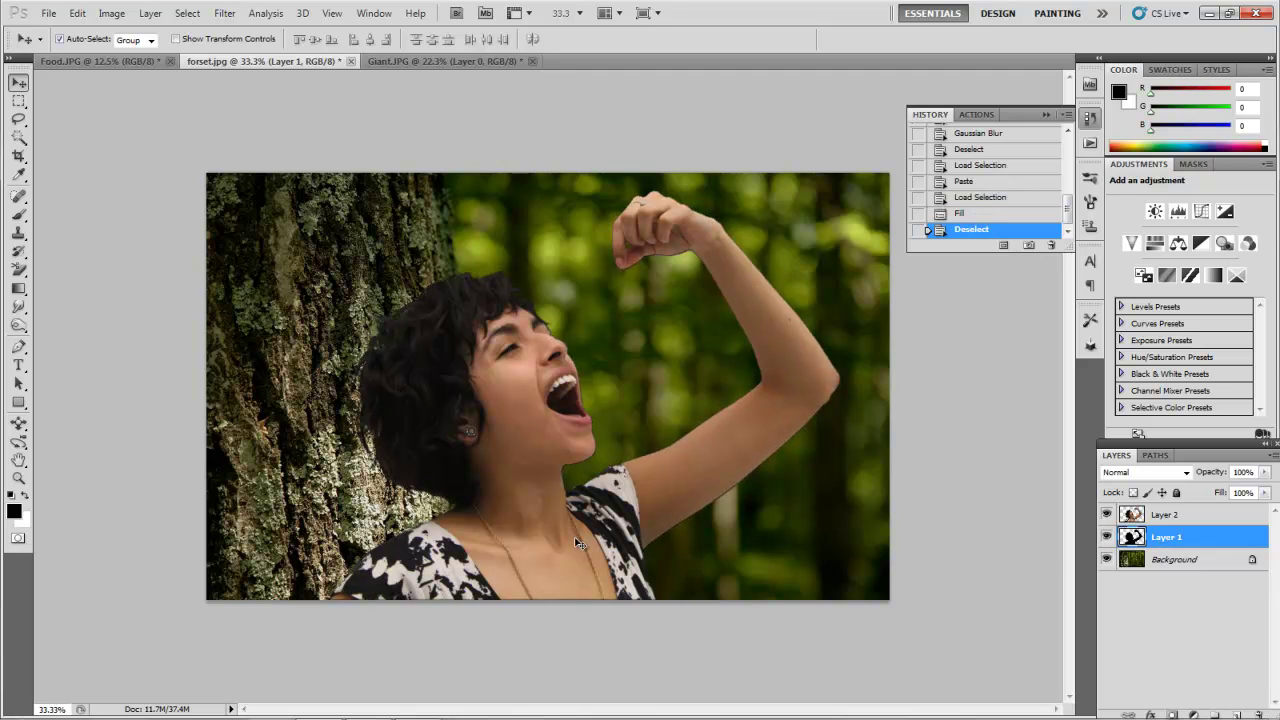
pyautogui.moveTo(540, 532)
pyautogui.mouseDown()
pyautogui.moveTo(509, 542)
pyautogui.moveTo(533, 527)
pyautogui.mouseUp()
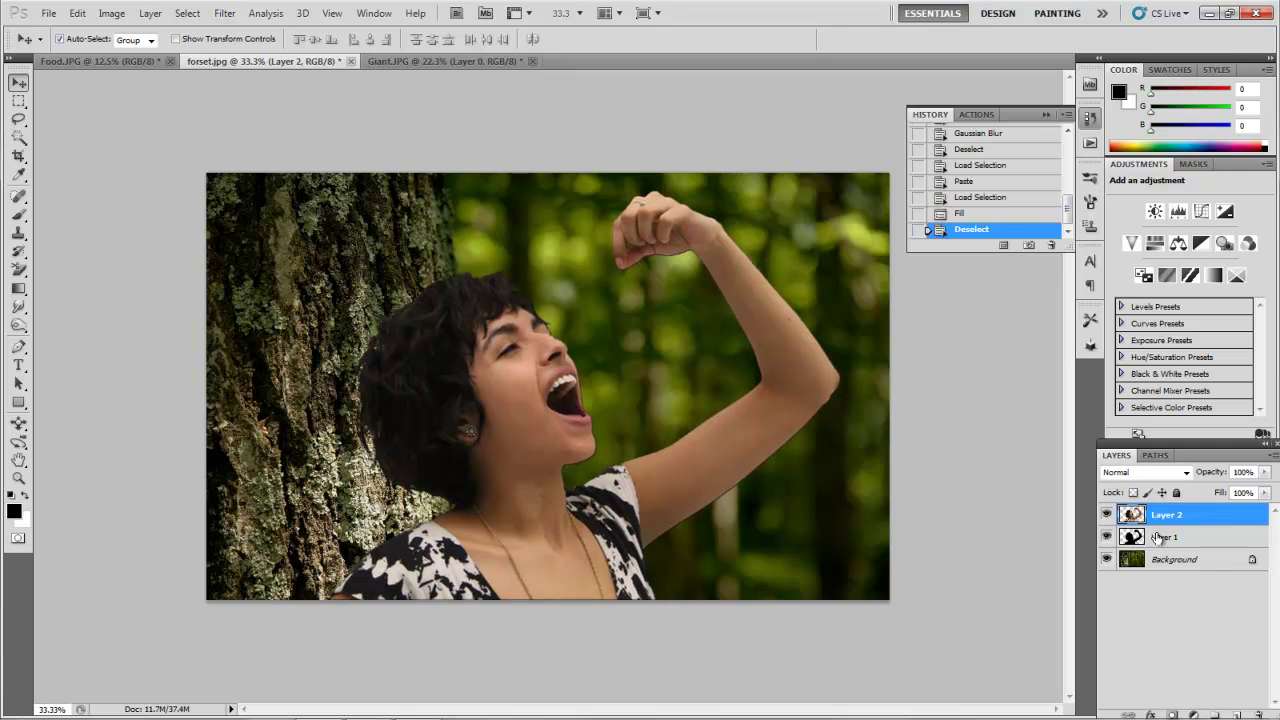
pyautogui.click(1160, 539)
pyautogui.keyDown('shift'); pyautogui.click(380, 520); pyautogui.keyUp('shift')
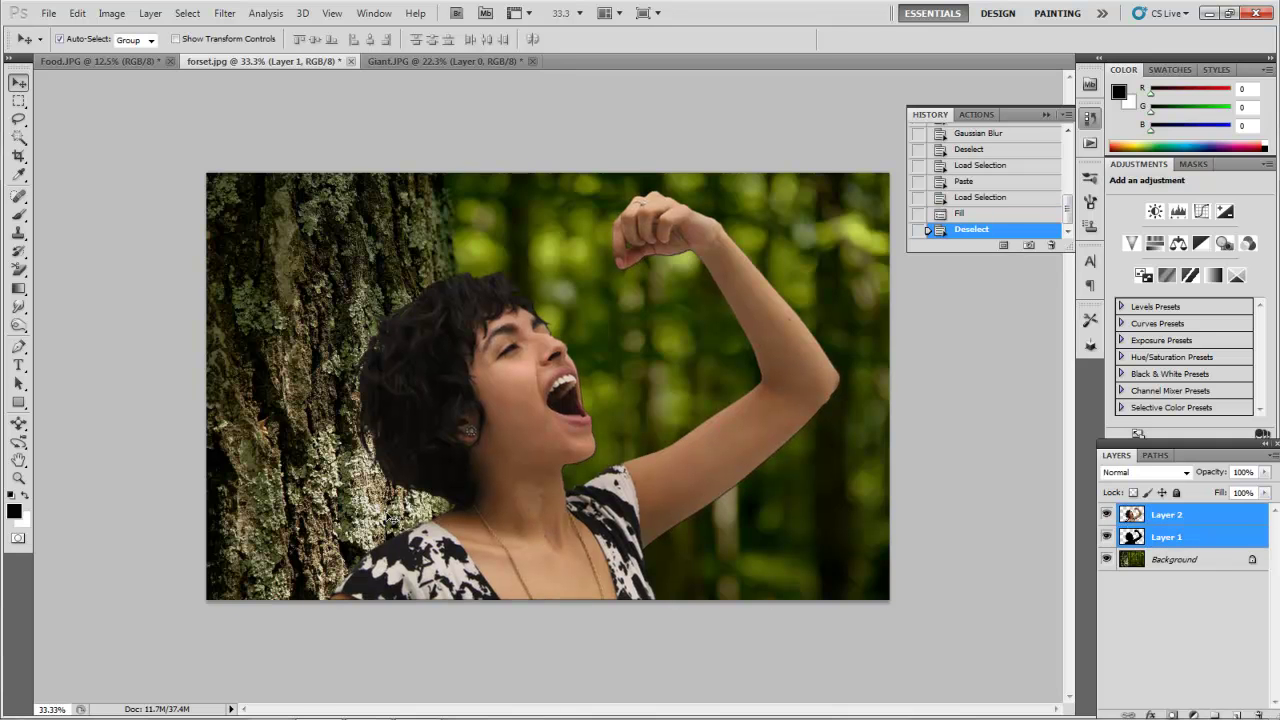
pyautogui.click(59, 39)
pyautogui.moveTo(500, 521); pyautogui.dragTo(513, 496)
# Drag the black silhouette on Layer 1 down-left behind the woman as her shadow
pyautogui.click(1180, 541)
pyautogui.click(1148, 517)
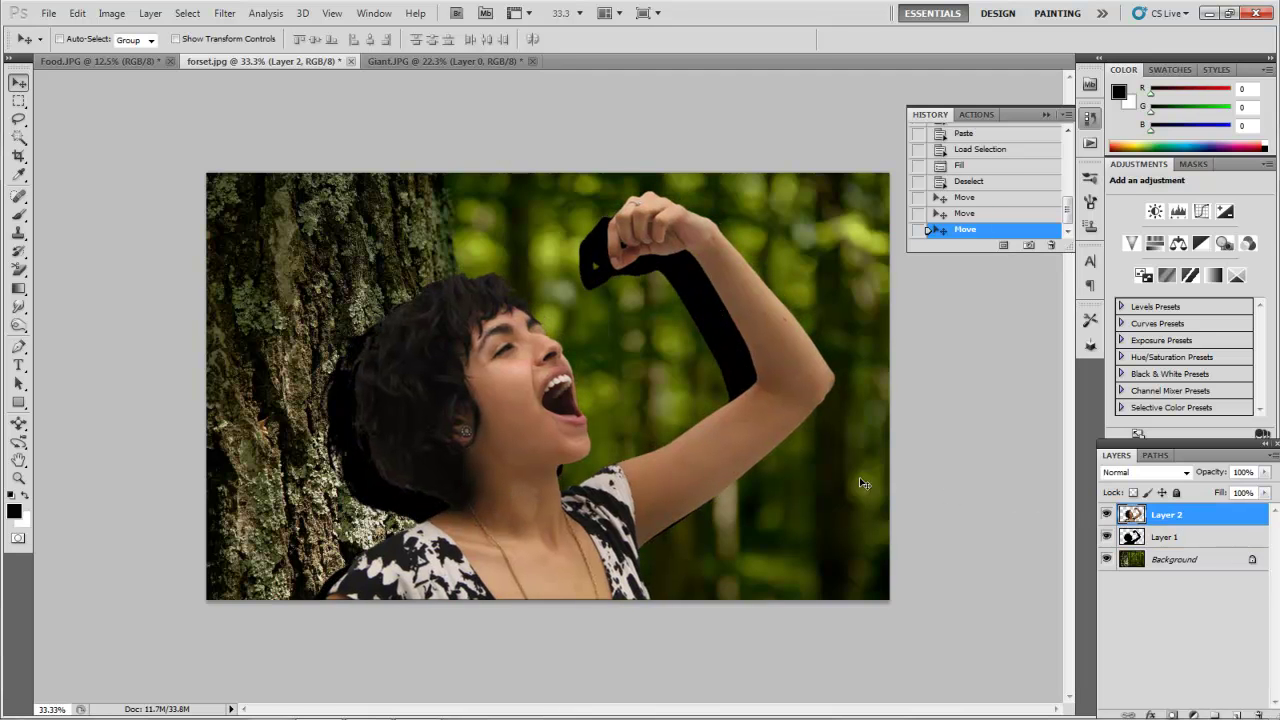
pyautogui.click(1166, 538)
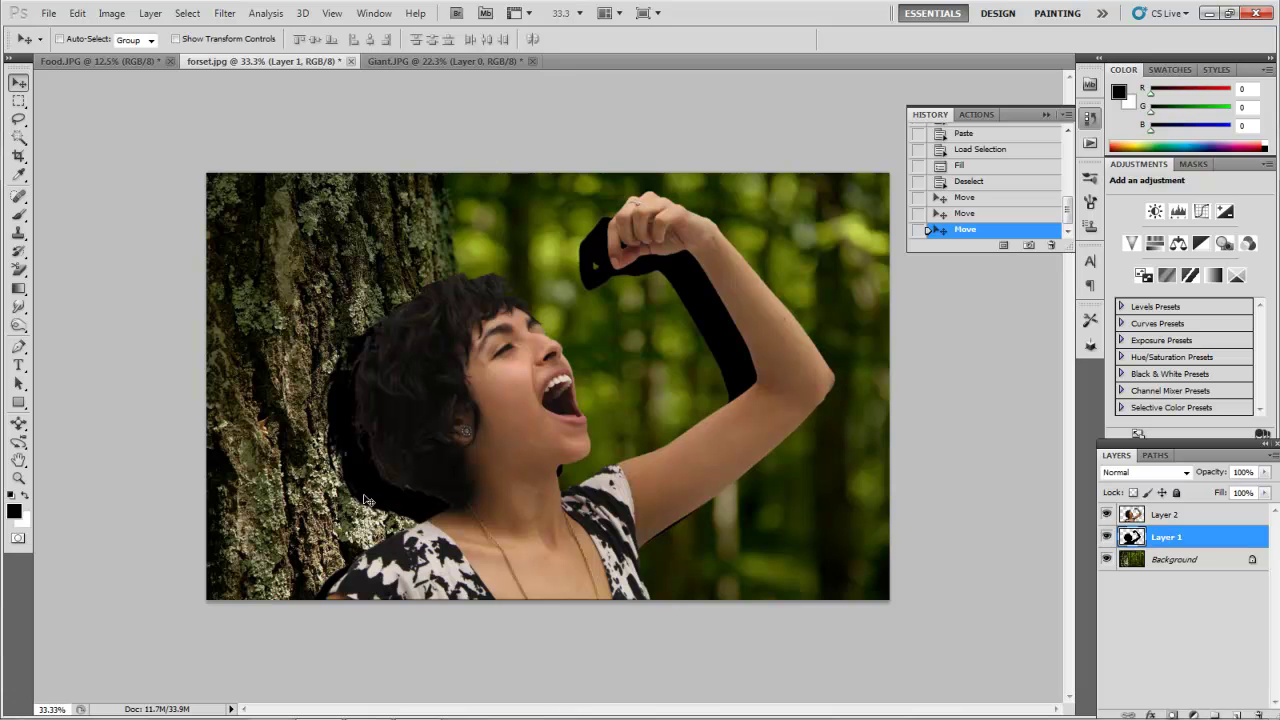
pyautogui.moveTo(367, 500); pyautogui.dragTo(325, 519)
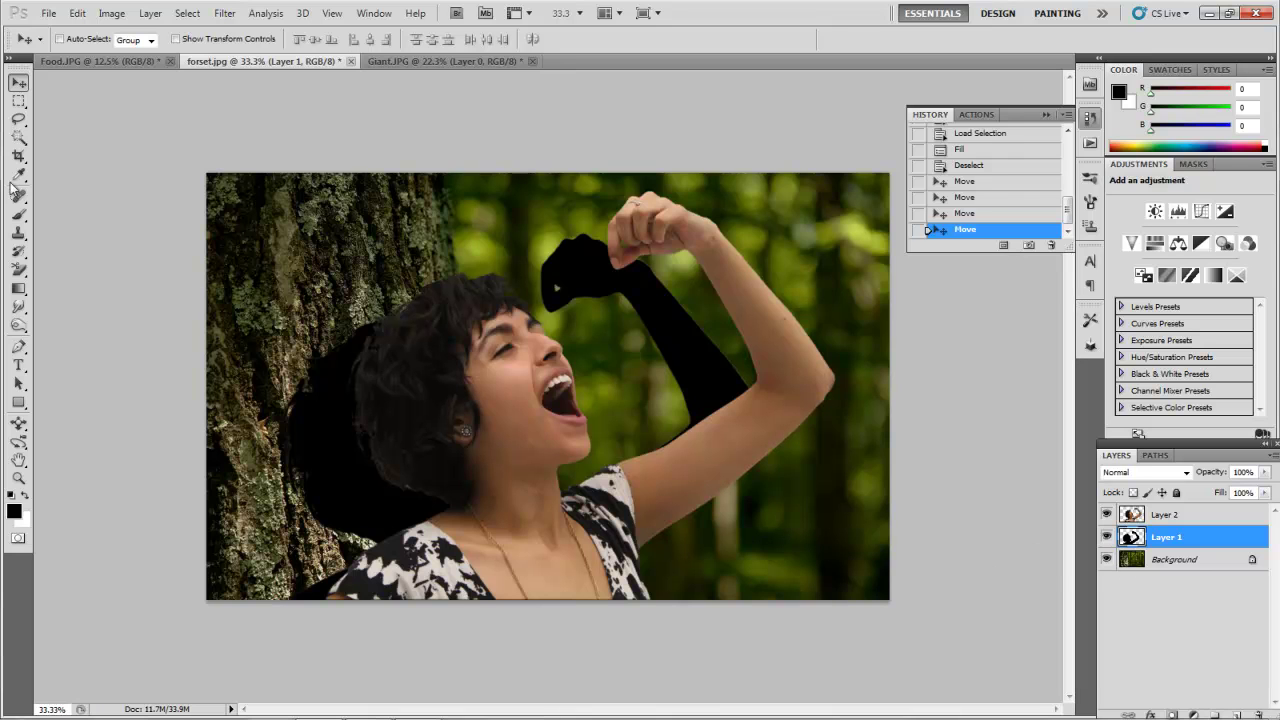
# Erase the black fist and arm from the shadow with a large, 100%-opacity Eraser
pyautogui.click(18, 270)
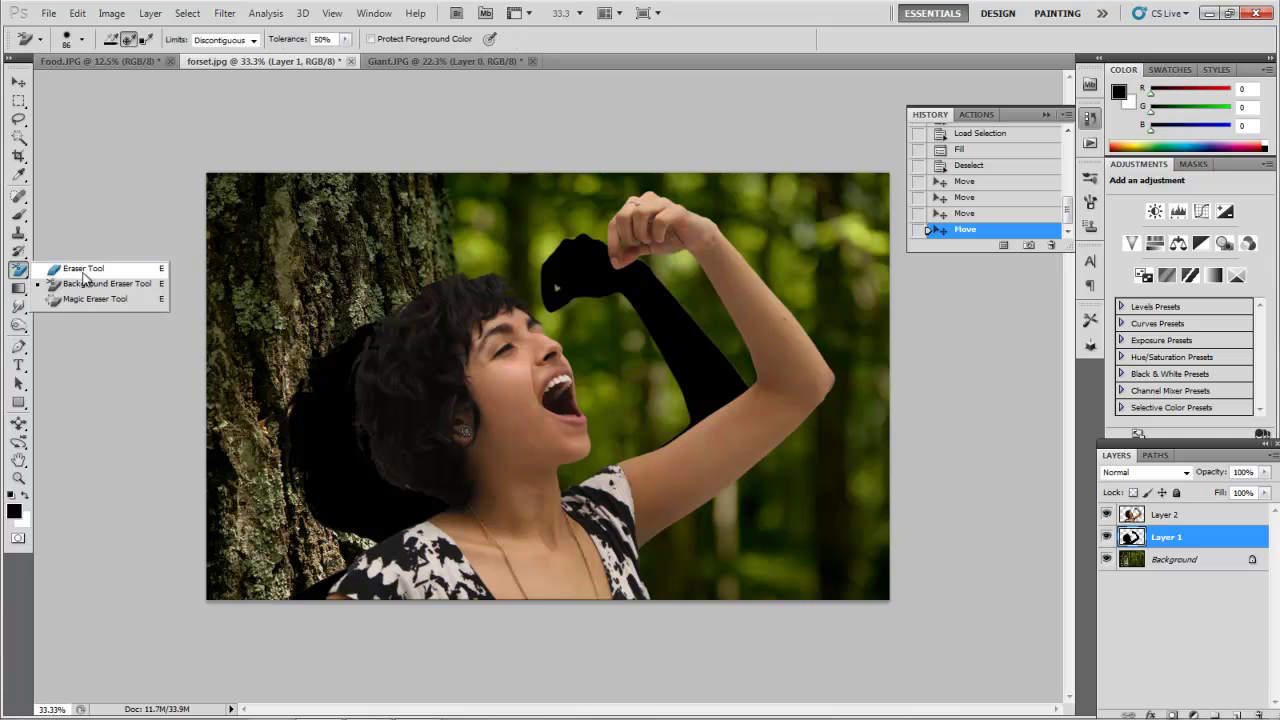
pyautogui.click(84, 271)
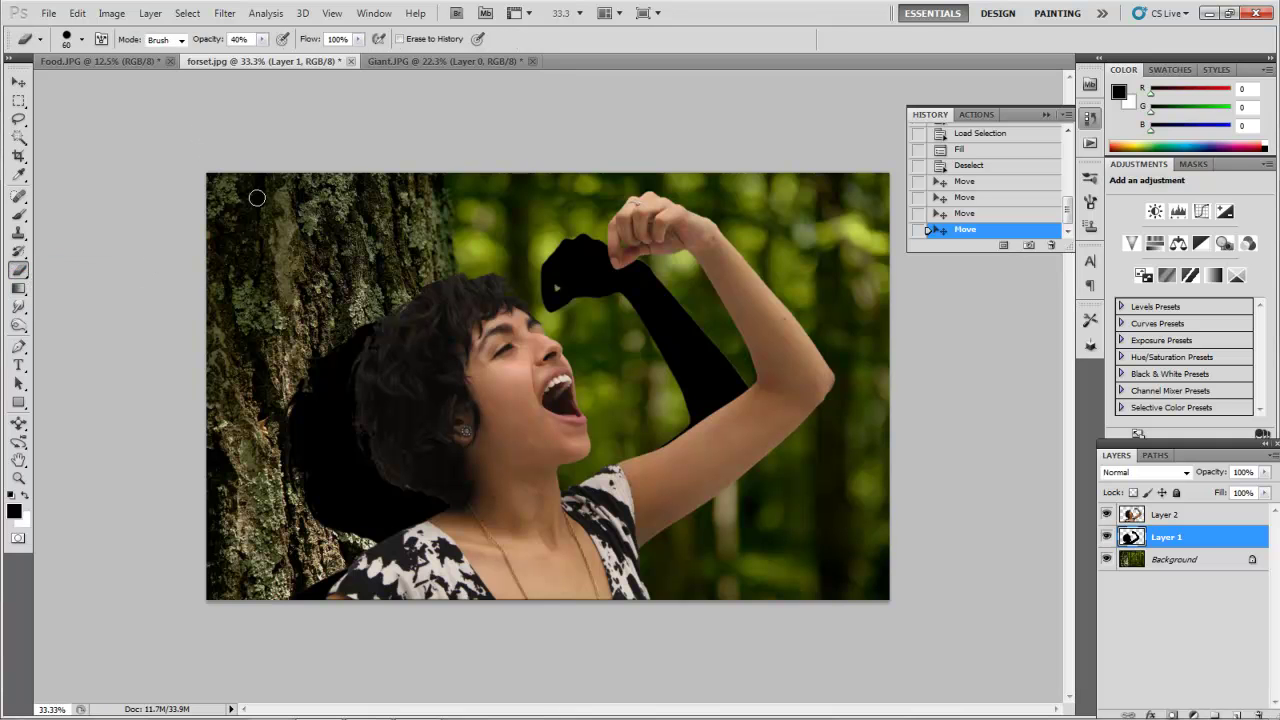
pyautogui.press(']')
pyautogui.press(']')
pyautogui.press(']')
pyautogui.press(']')
pyautogui.press(']')
pyautogui.press(']')
pyautogui.press(']')
pyautogui.press(']')
pyautogui.press(']')
pyautogui.press(']')
pyautogui.press(']')
pyautogui.press(']')
pyautogui.press(']')
pyautogui.click(585, 272)
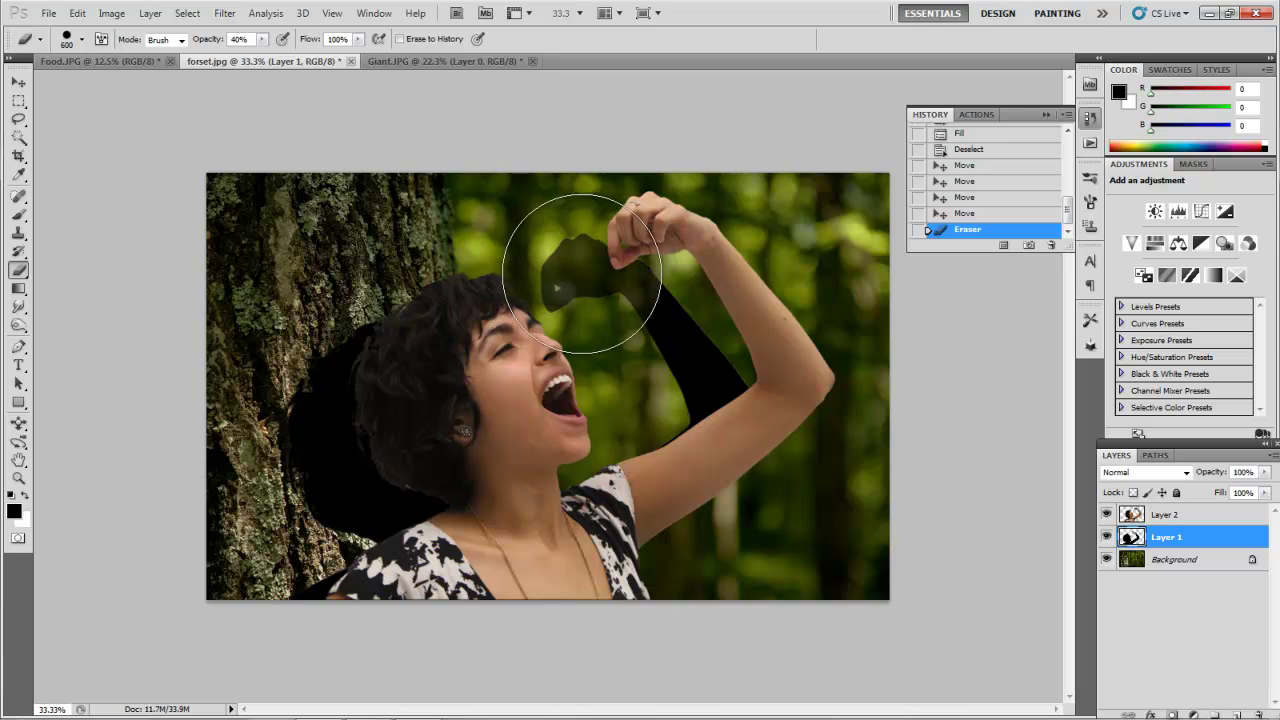
pyautogui.click(261, 39)
pyautogui.moveTo(263, 57); pyautogui.dragTo(329, 57)
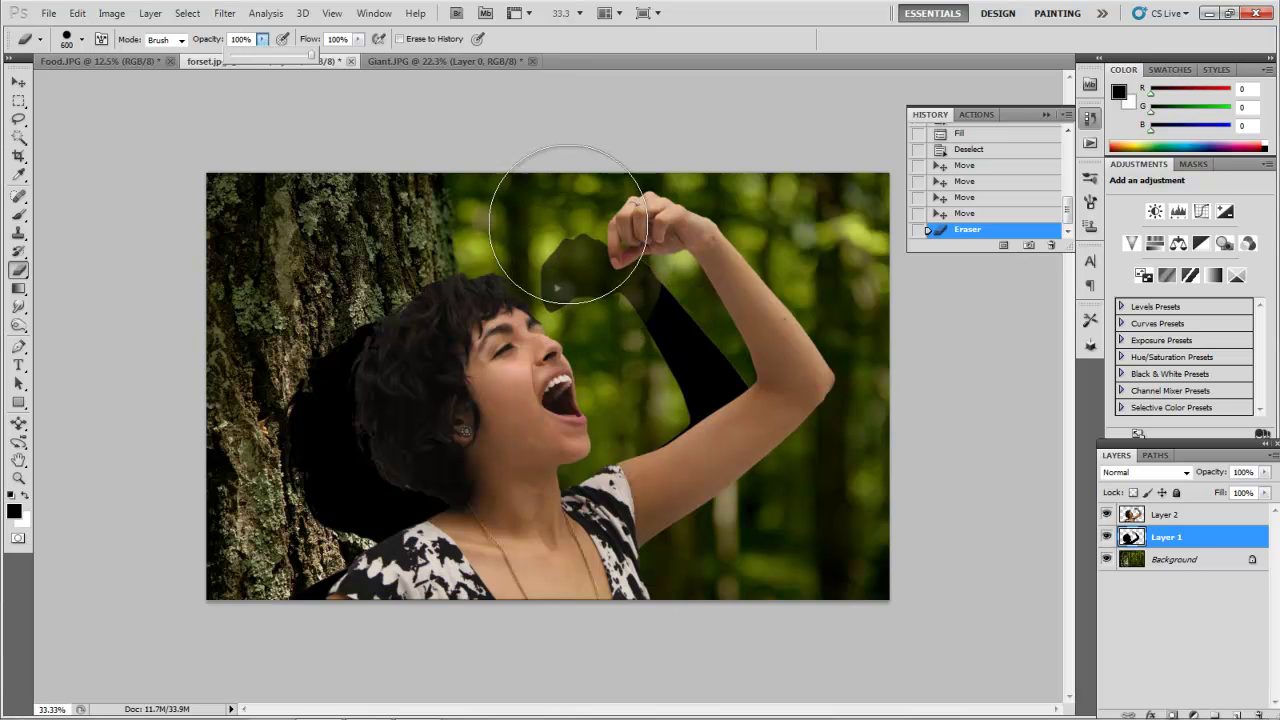
pyautogui.moveTo(568, 250)
pyautogui.mouseDown()
pyautogui.moveTo(706, 368)
pyautogui.moveTo(682, 439)
pyautogui.moveTo(639, 464)
pyautogui.moveTo(635, 500)
pyautogui.moveTo(572, 366)
pyautogui.moveTo(573, 447)
pyautogui.moveTo(600, 555)
pyautogui.moveTo(716, 450)
pyautogui.moveTo(735, 349)
pyautogui.moveTo(717, 320)
pyautogui.mouseUp()
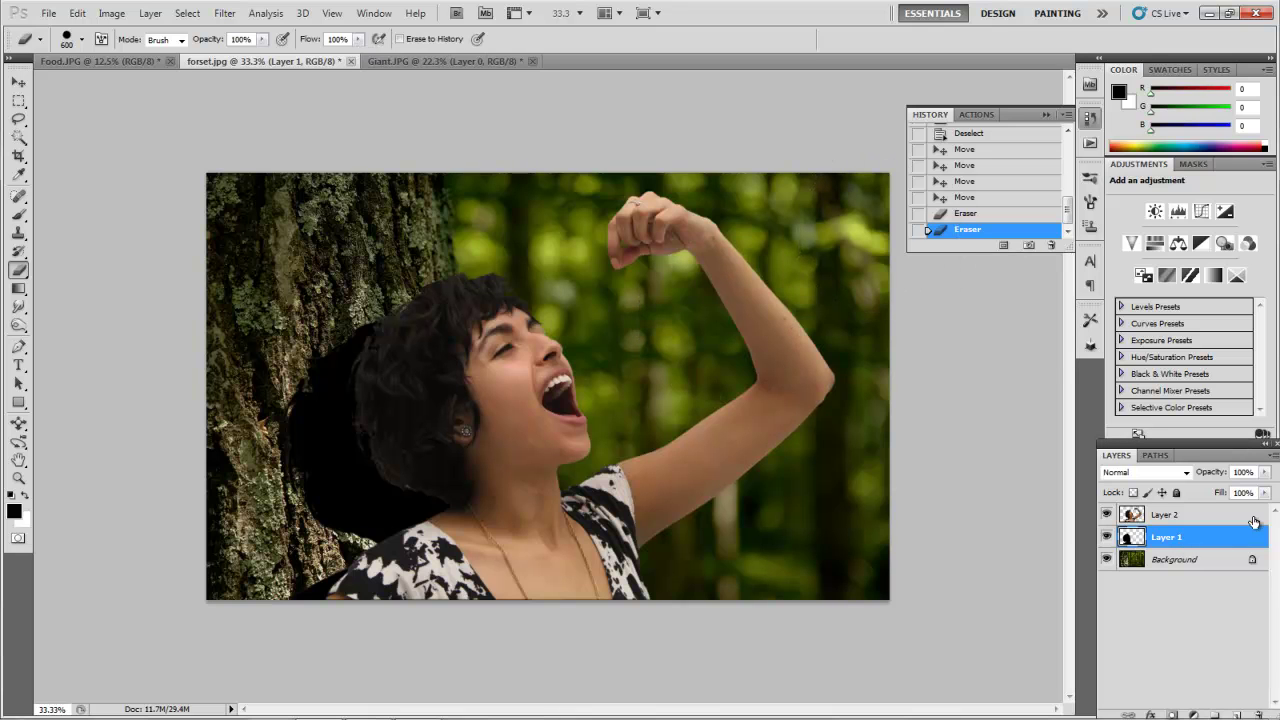
# Lower Layer 1's opacity to 52%, shift the shadow slightly down, then set opacity to 67%
pyautogui.moveTo(1264, 472)
pyautogui.mouseDown()
pyautogui.moveTo(1263, 489)
pyautogui.moveTo(1229, 492)
pyautogui.mouseUp()
pyautogui.click(19, 86)
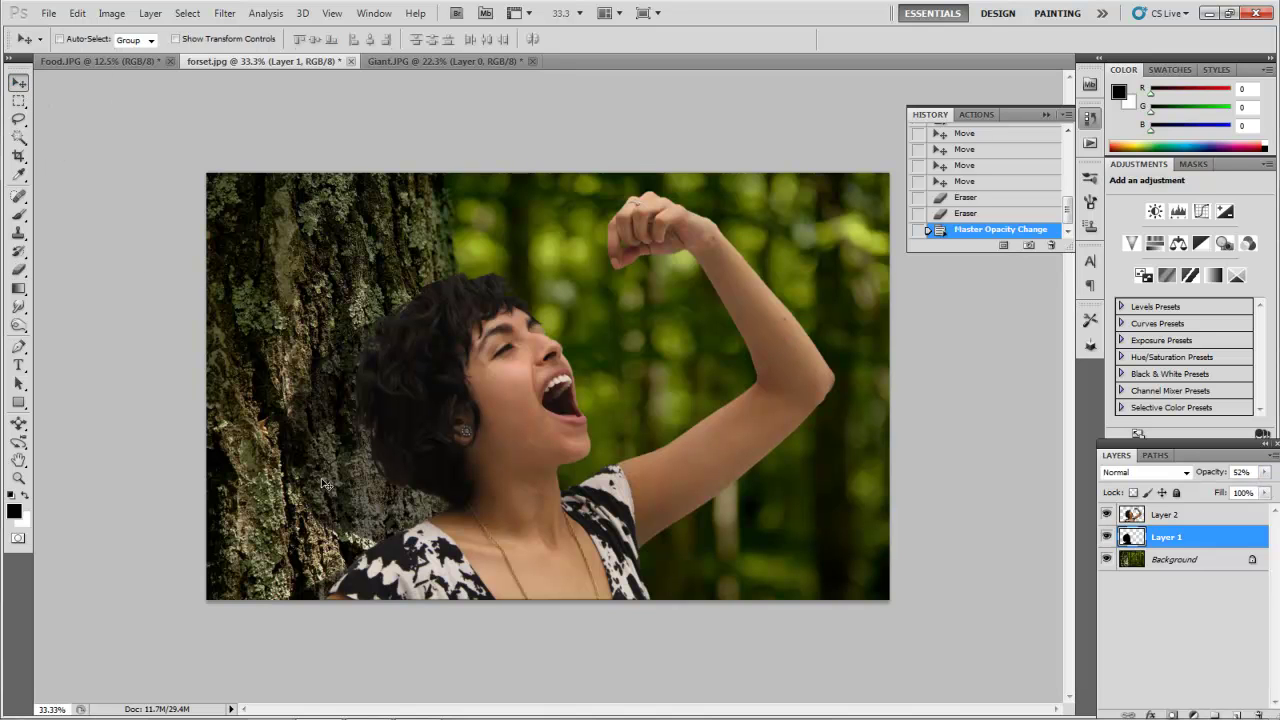
pyautogui.moveTo(323, 484); pyautogui.dragTo(323, 516)
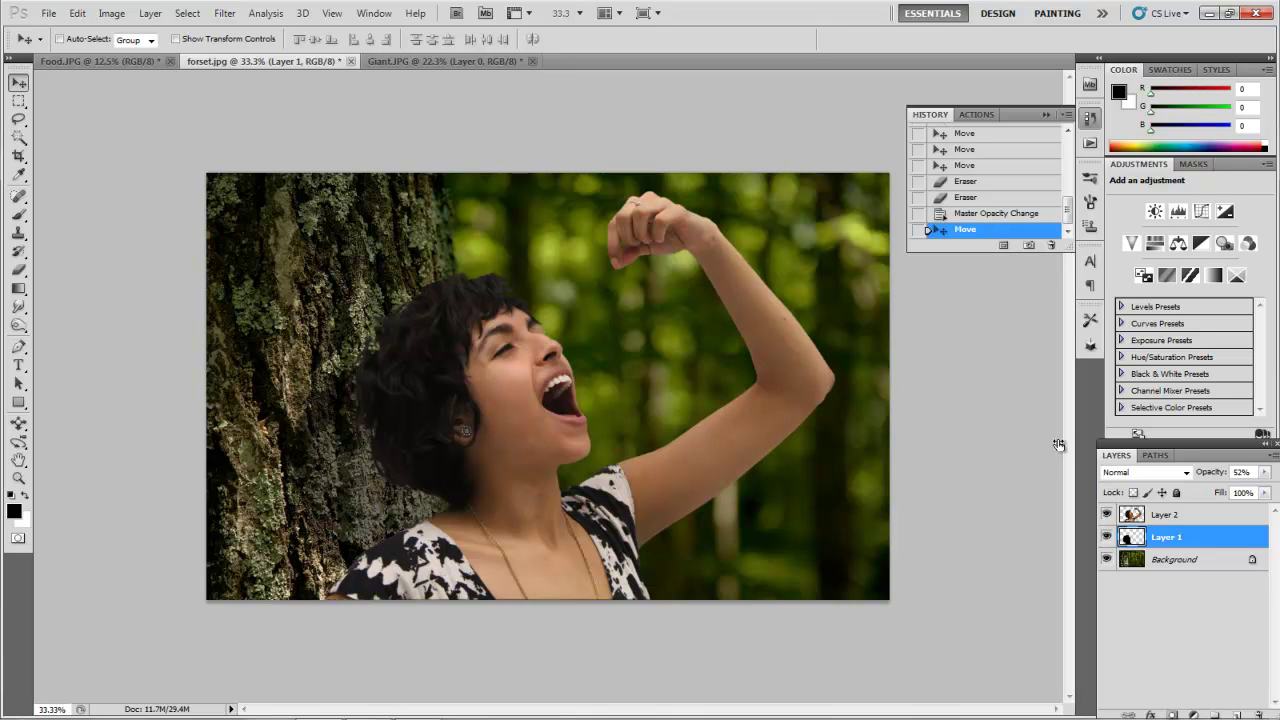
pyautogui.click(1264, 472)
pyautogui.click(1244, 491)
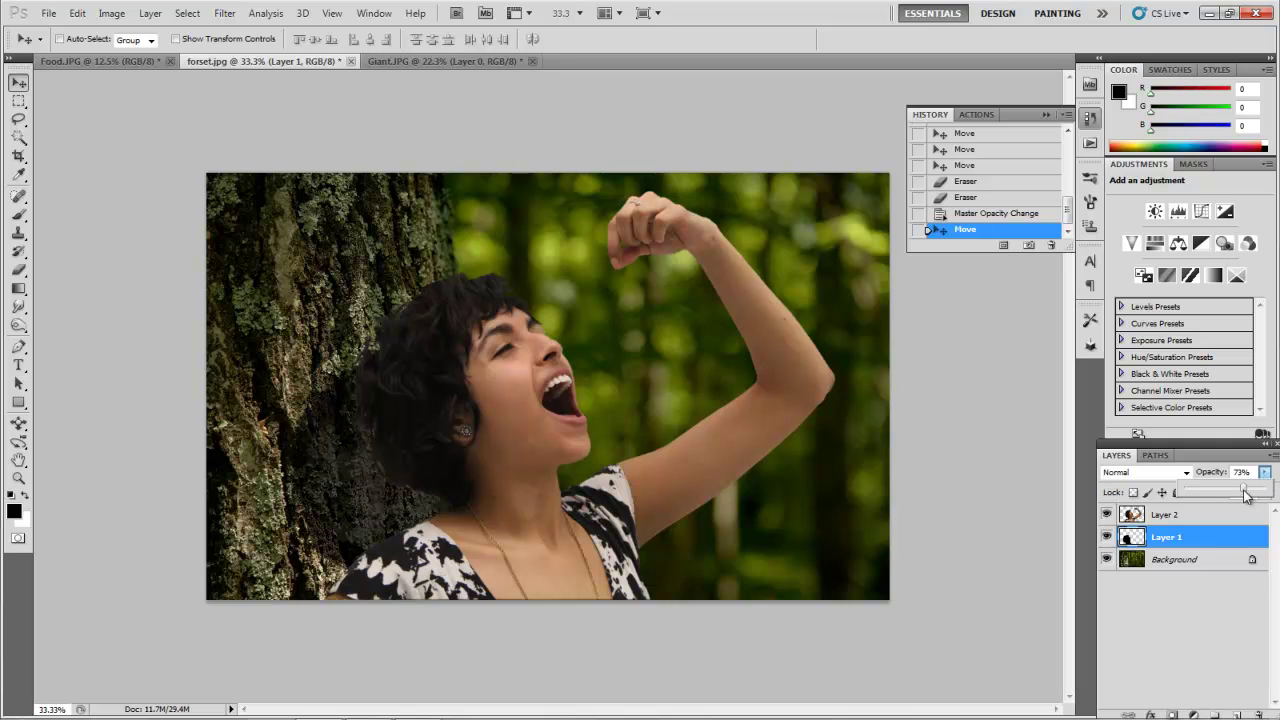
pyautogui.moveTo(1244, 494); pyautogui.dragTo(1239, 491)
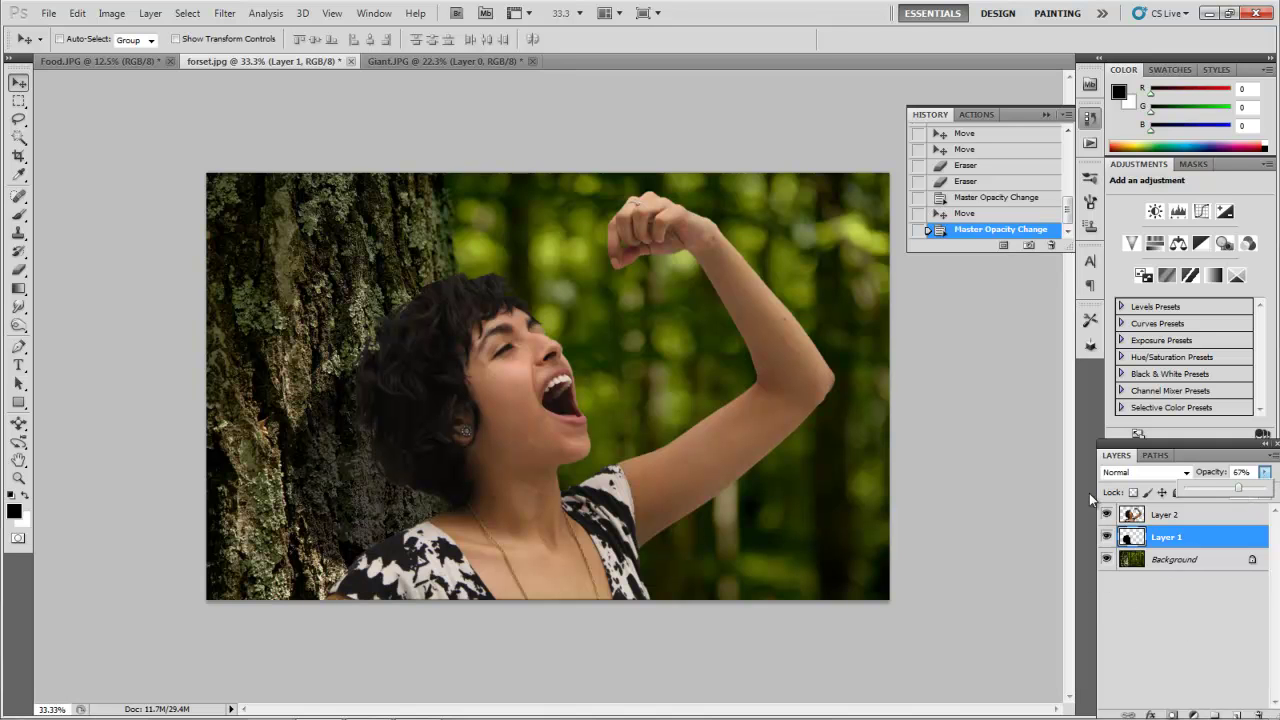
# Apply a Gaussian Blur with a 9.5-pixel radius to the shadow on Layer 1
pyautogui.click(222, 14)
pyautogui.moveTo(241, 161)
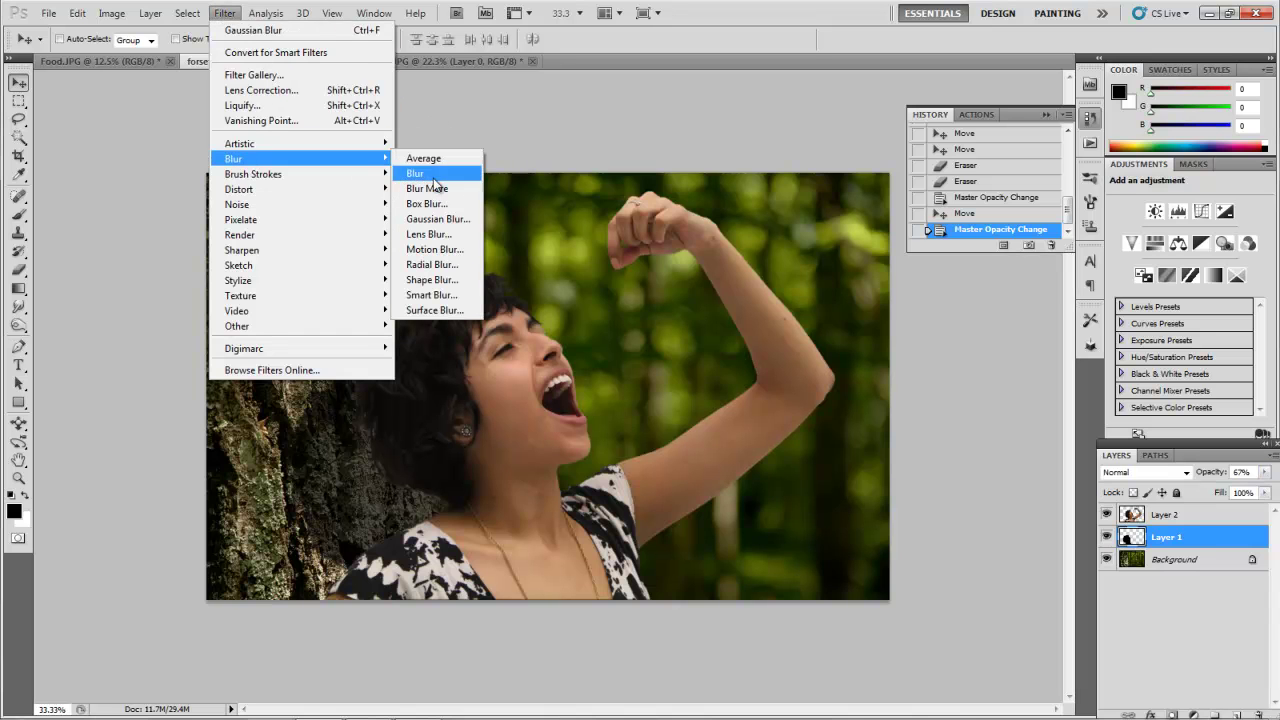
pyautogui.click(437, 219)
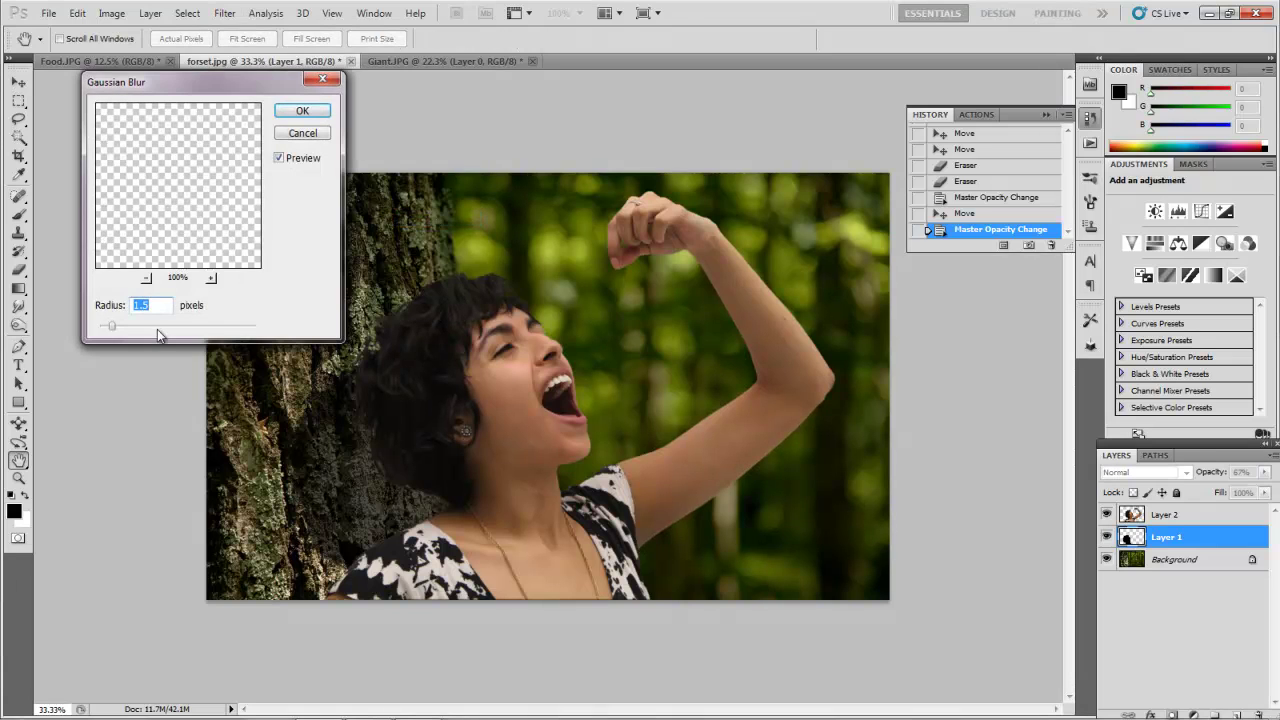
pyautogui.moveTo(152, 330); pyautogui.dragTo(210, 330)
pyautogui.click(302, 110)
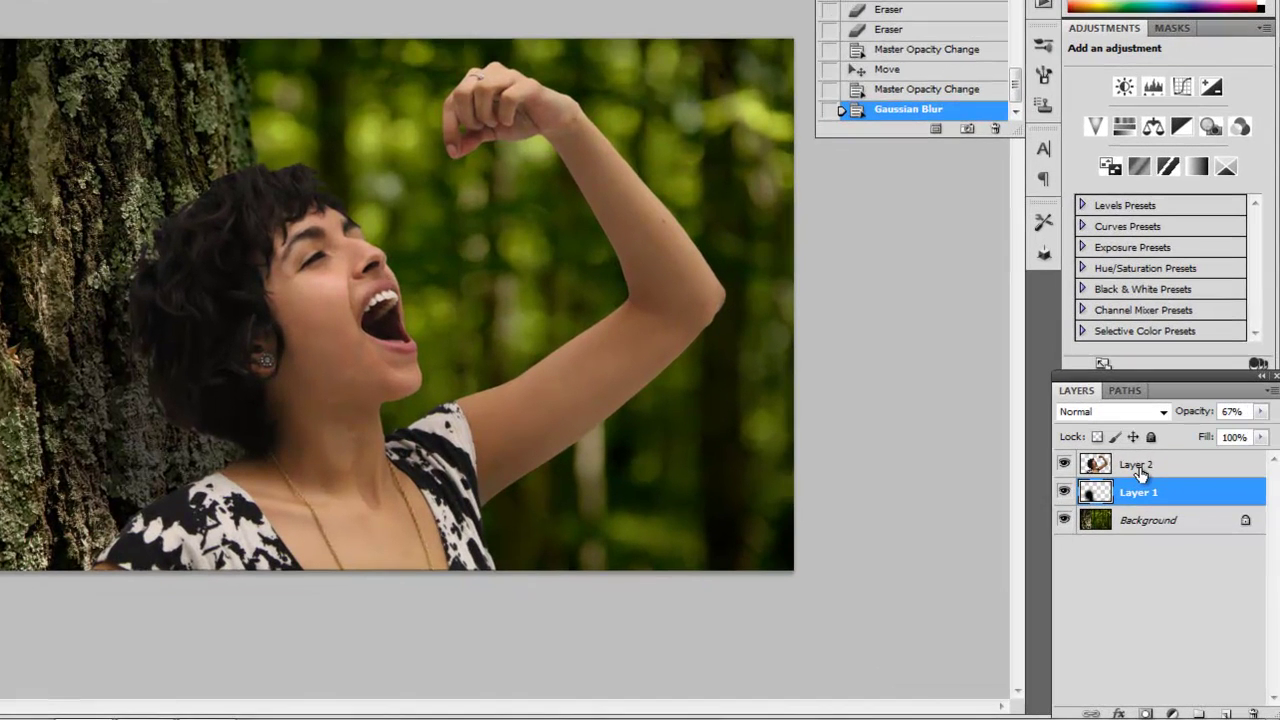
# Add a Vibrance adjustment layer above Layer 2 with vibrance set to +32
pyautogui.click(1157, 505)
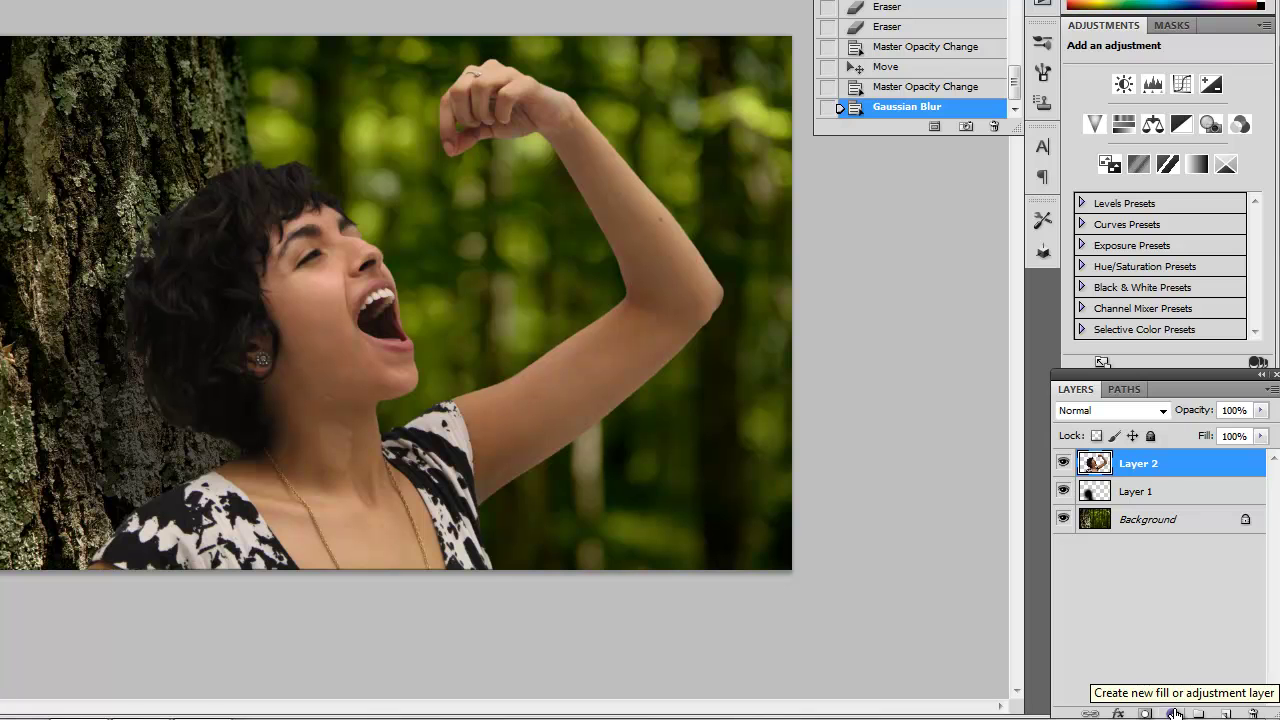
pyautogui.click(1174, 713)
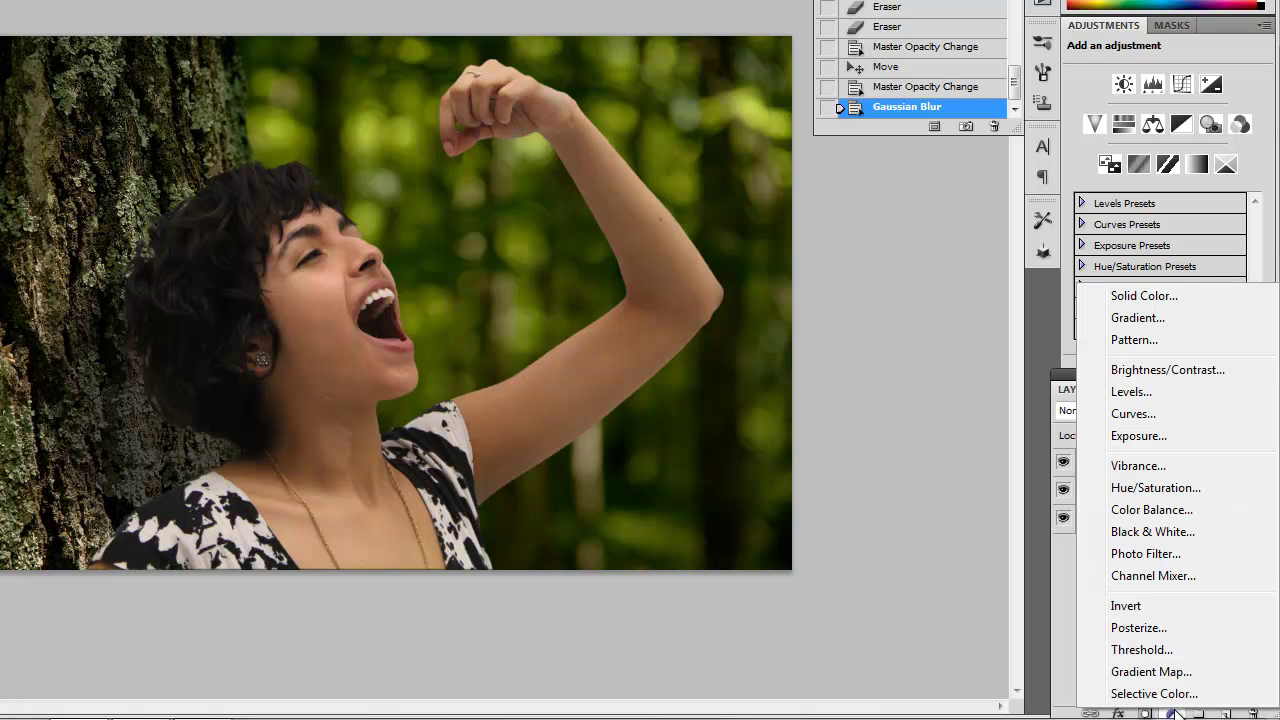
pyautogui.click(1145, 466)
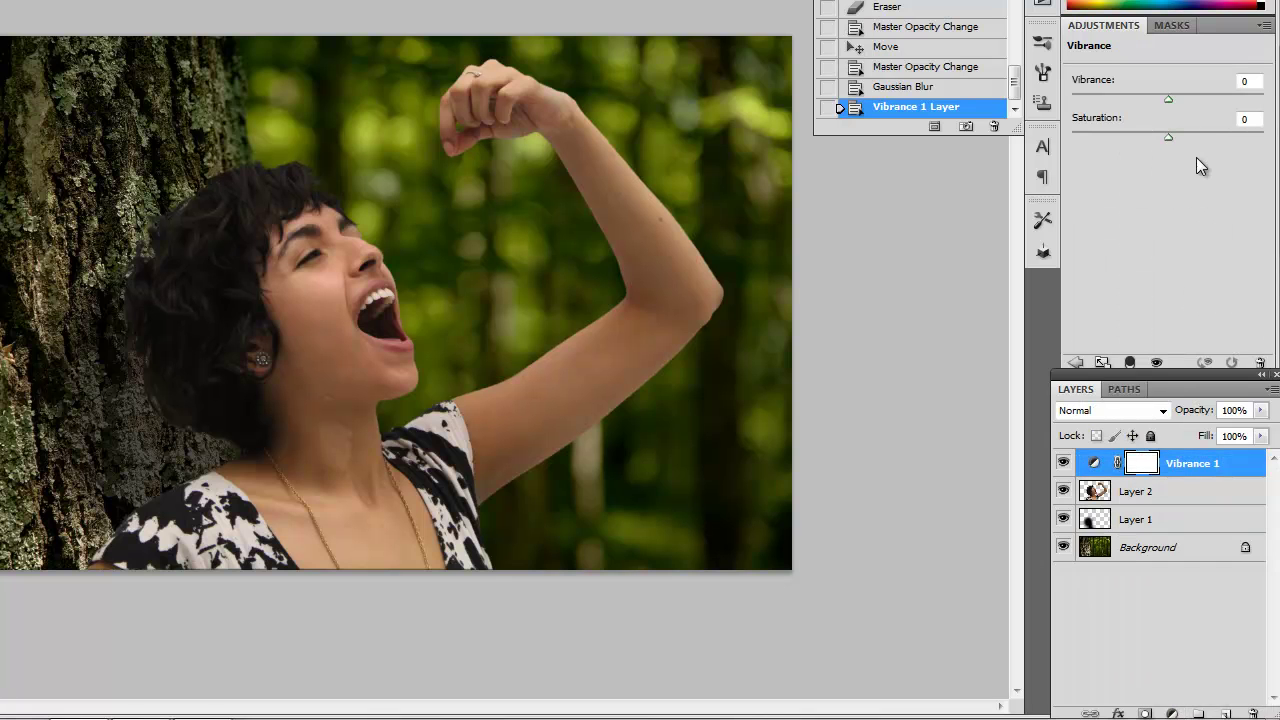
pyautogui.moveTo(1186, 102); pyautogui.dragTo(1145, 98)
pyautogui.moveTo(1183, 96); pyautogui.dragTo(1187, 97)
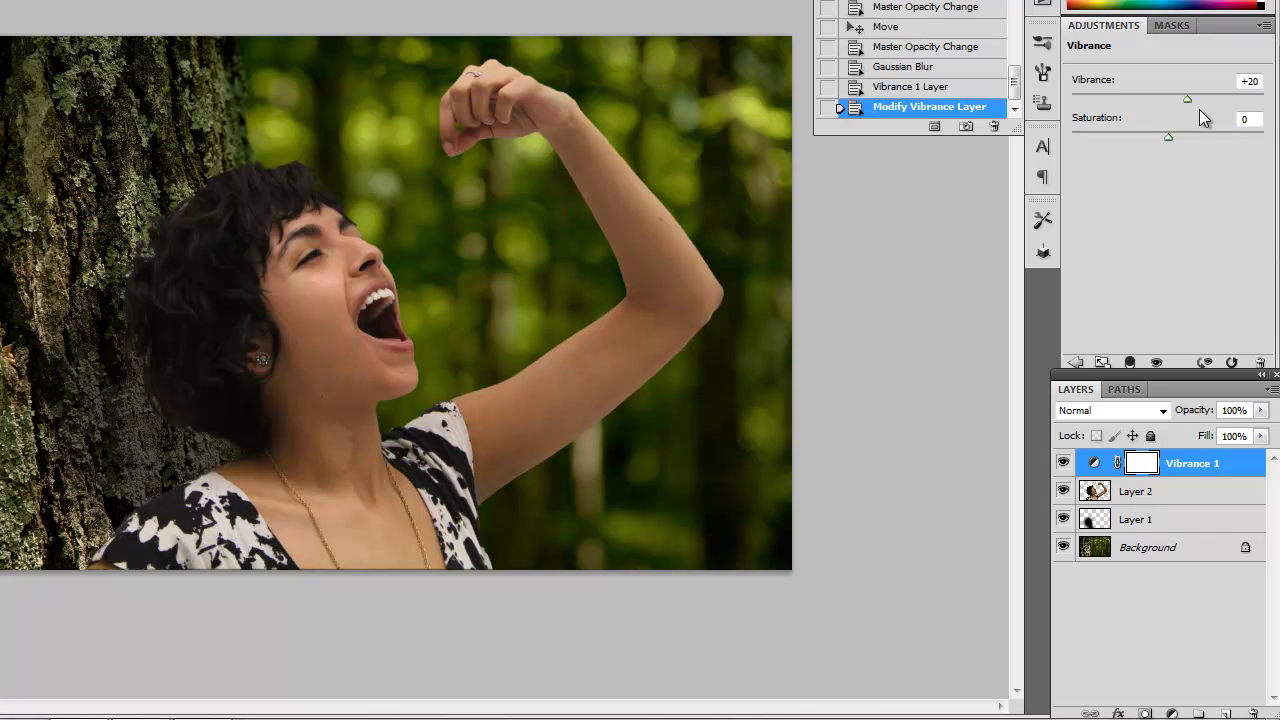
pyautogui.moveTo(1192, 96)
pyautogui.mouseDown()
pyautogui.moveTo(1213, 96)
pyautogui.moveTo(1200, 96)
pyautogui.mouseUp()
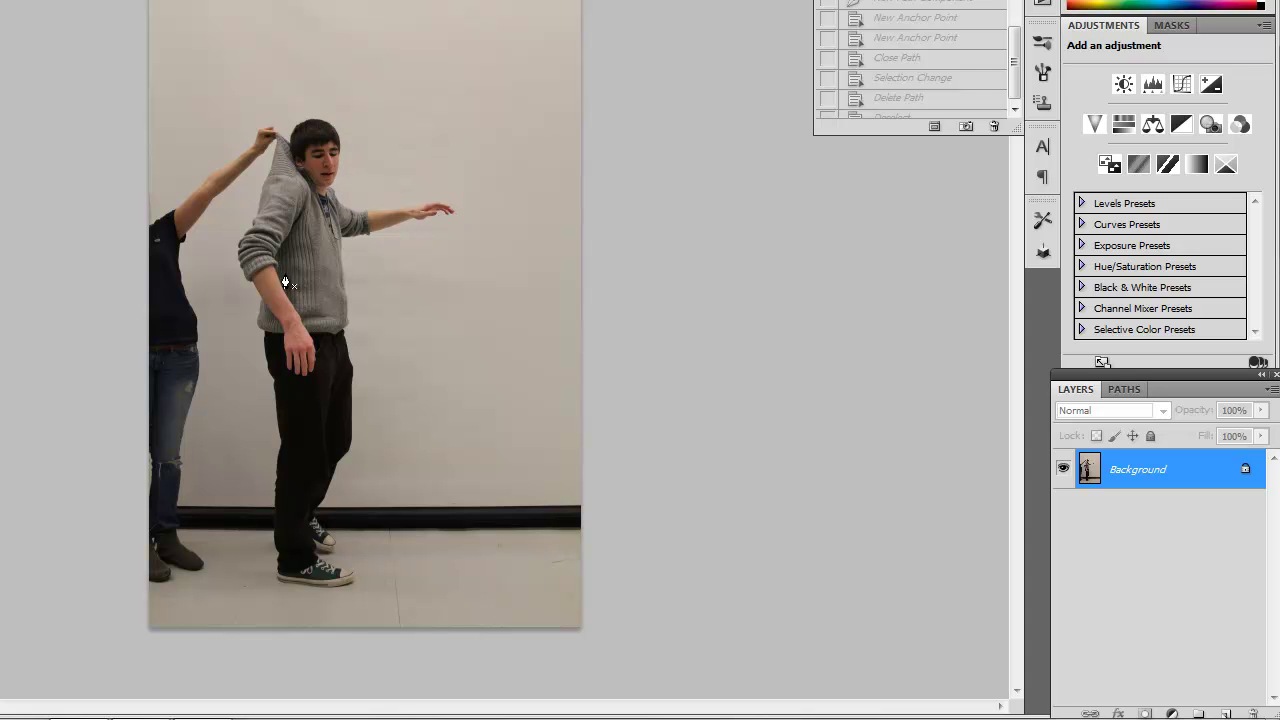
# Make a selection from Food.JPG's Work Path via the Paths panel
pyautogui.click(1127, 390)
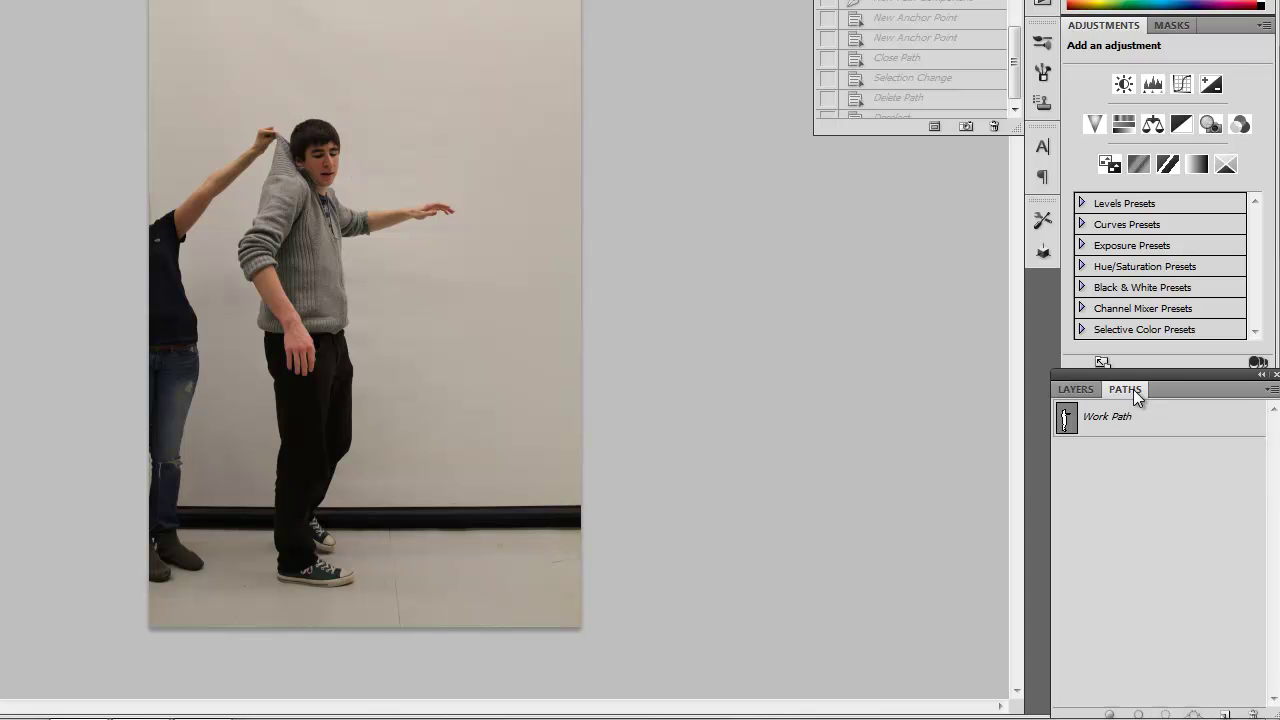
pyautogui.rightClick(1093, 424)
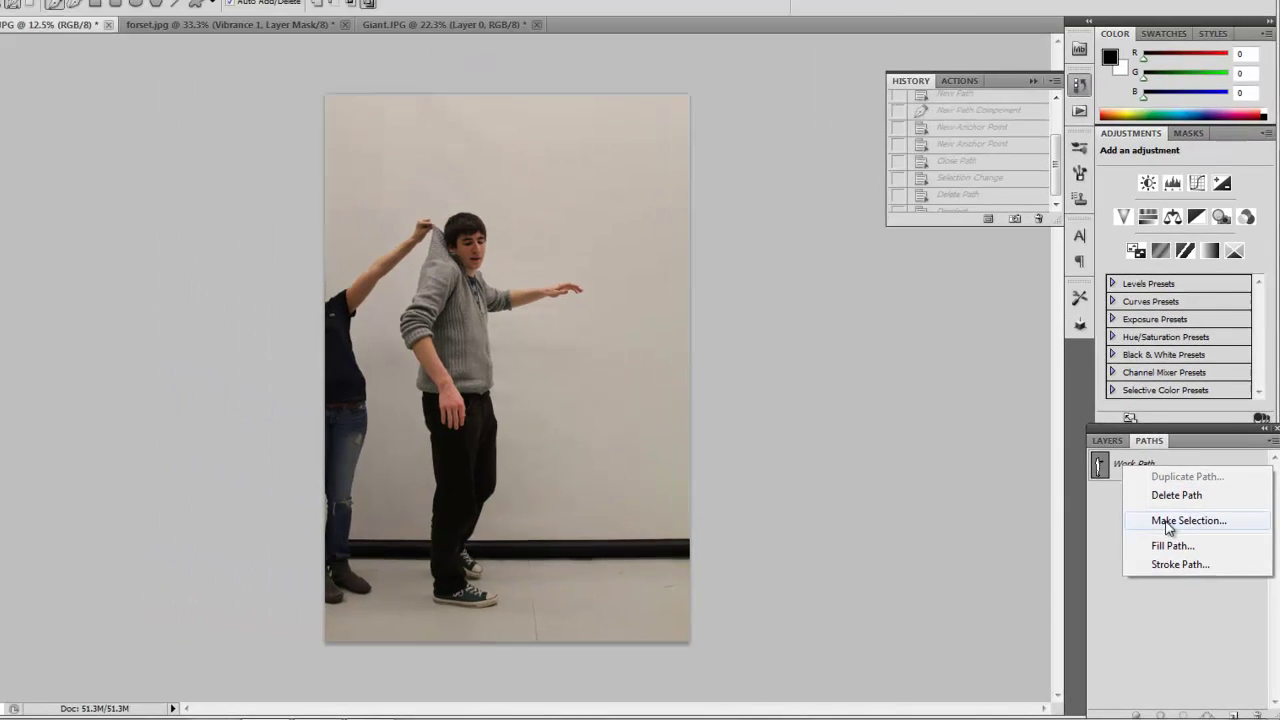
pyautogui.click(1165, 483)
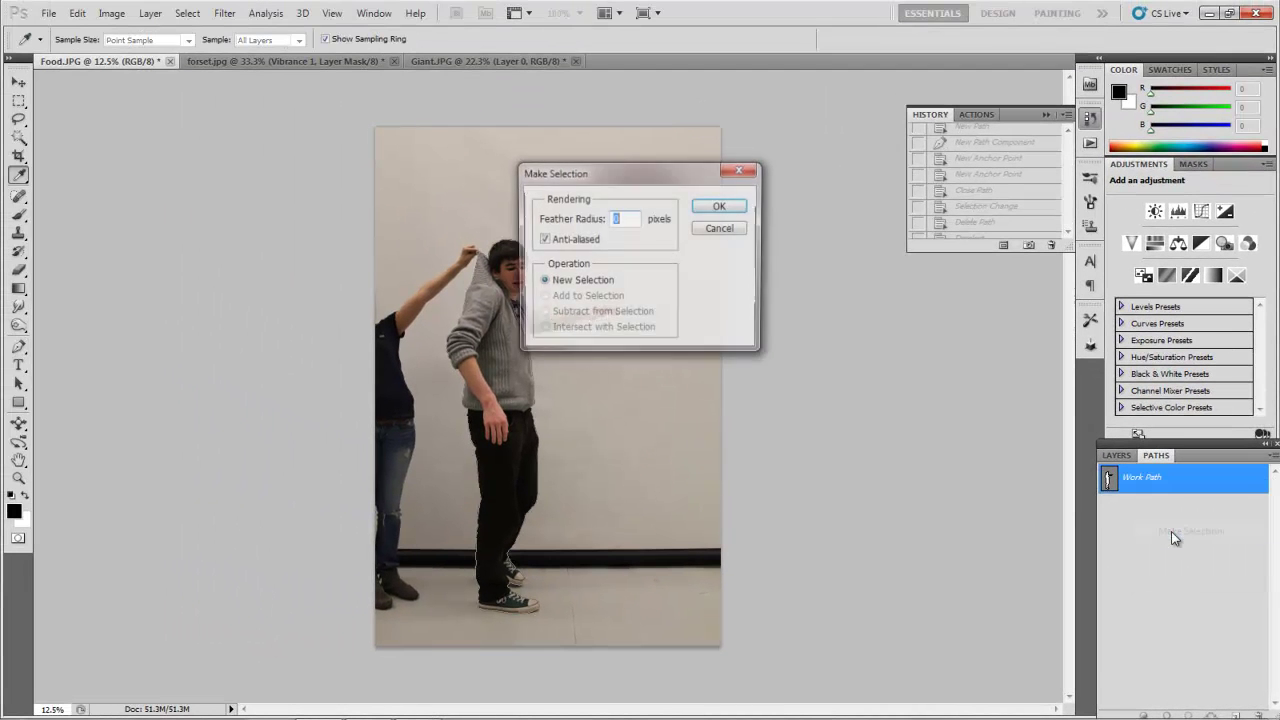
pyautogui.click(732, 210)
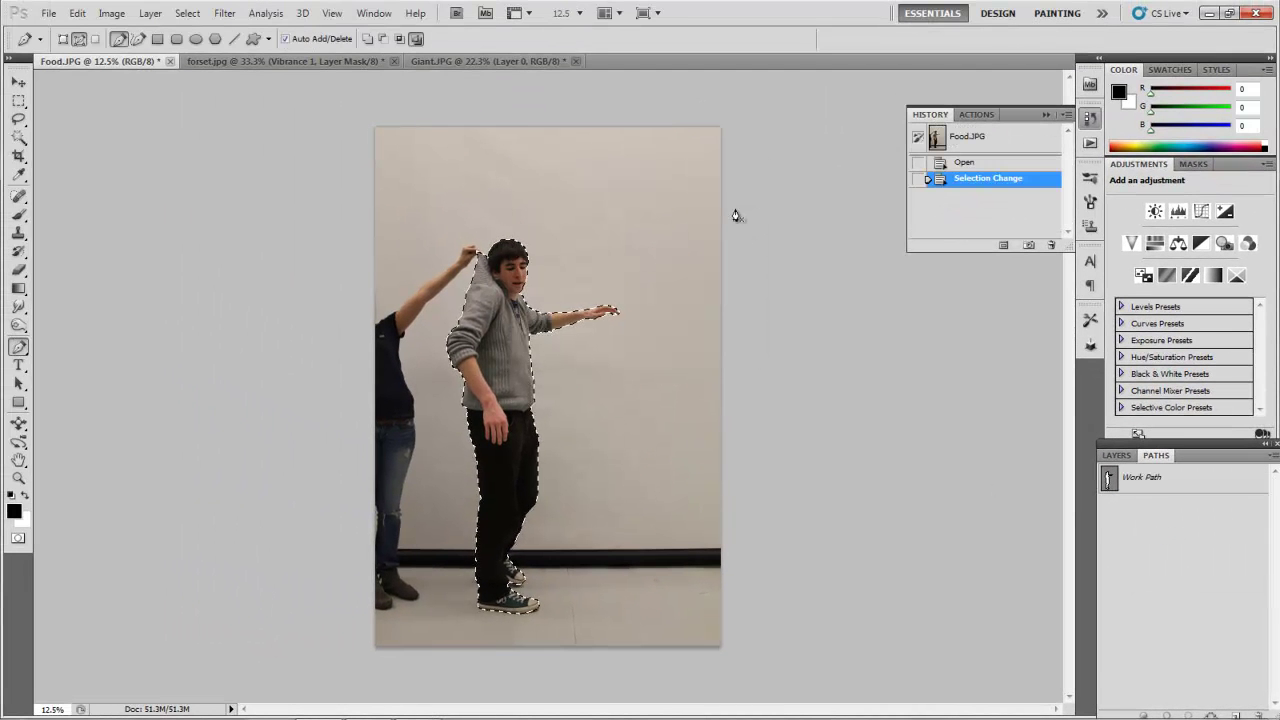
# Paste the cut-out boy into forset.jpg, scale him down and move him higher
pyautogui.click(287, 62)
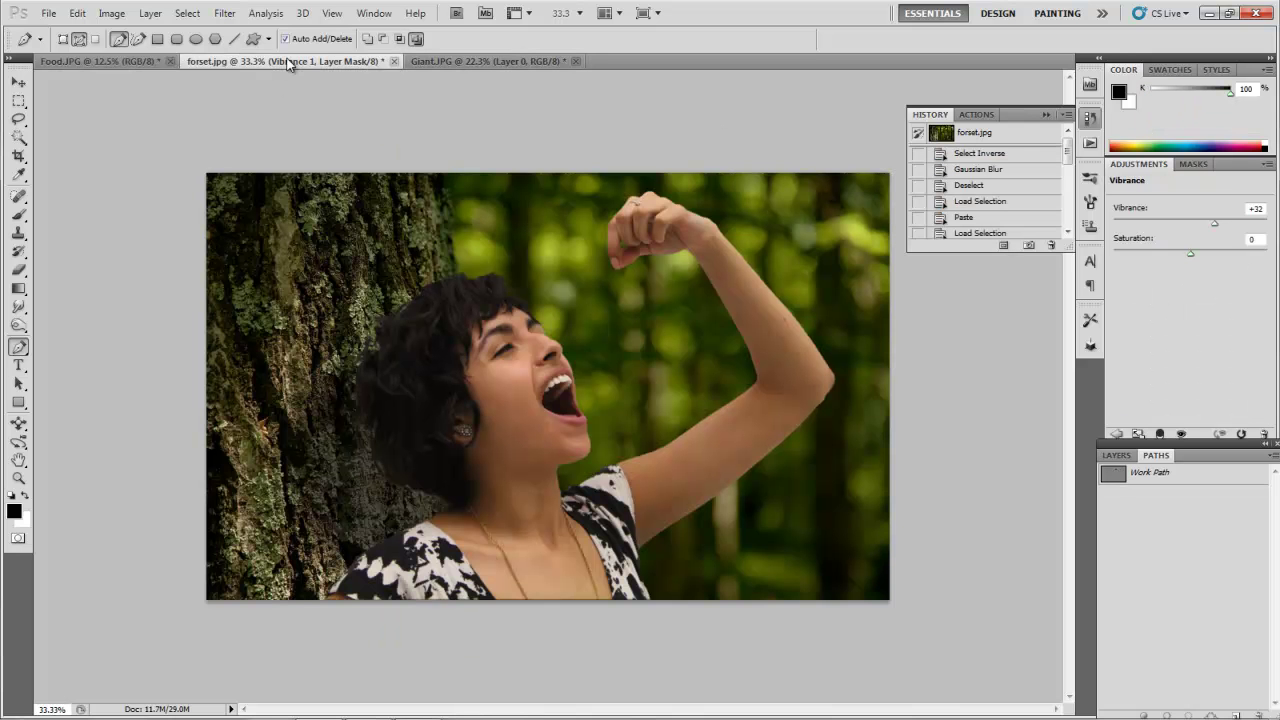
pyautogui.click(1116, 456)
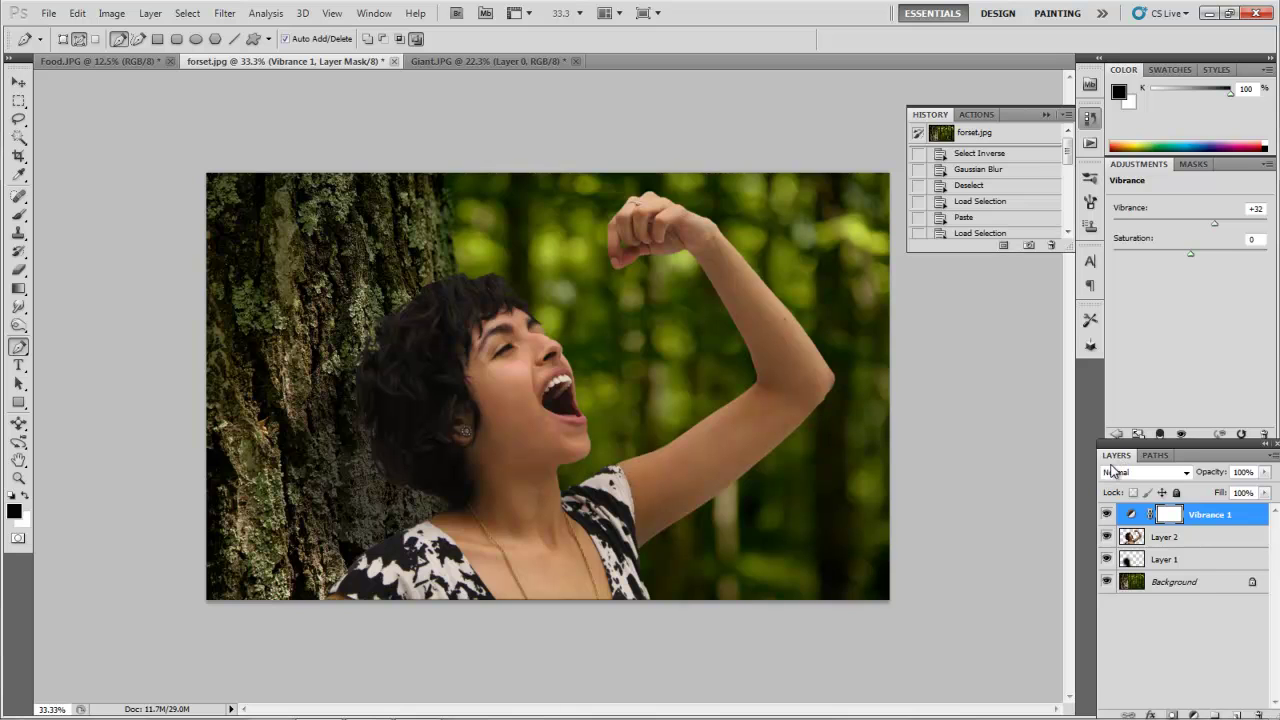
pyautogui.hotkey('ctrl', 'v')
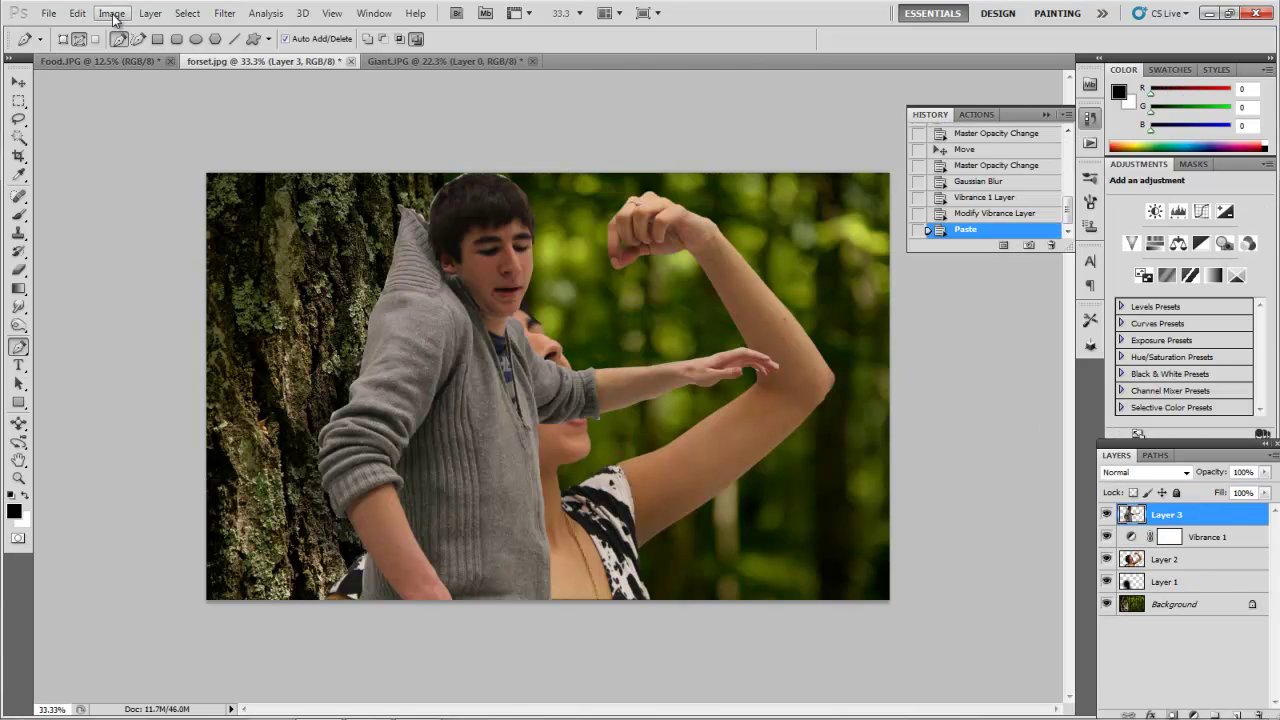
pyautogui.click(78, 14)
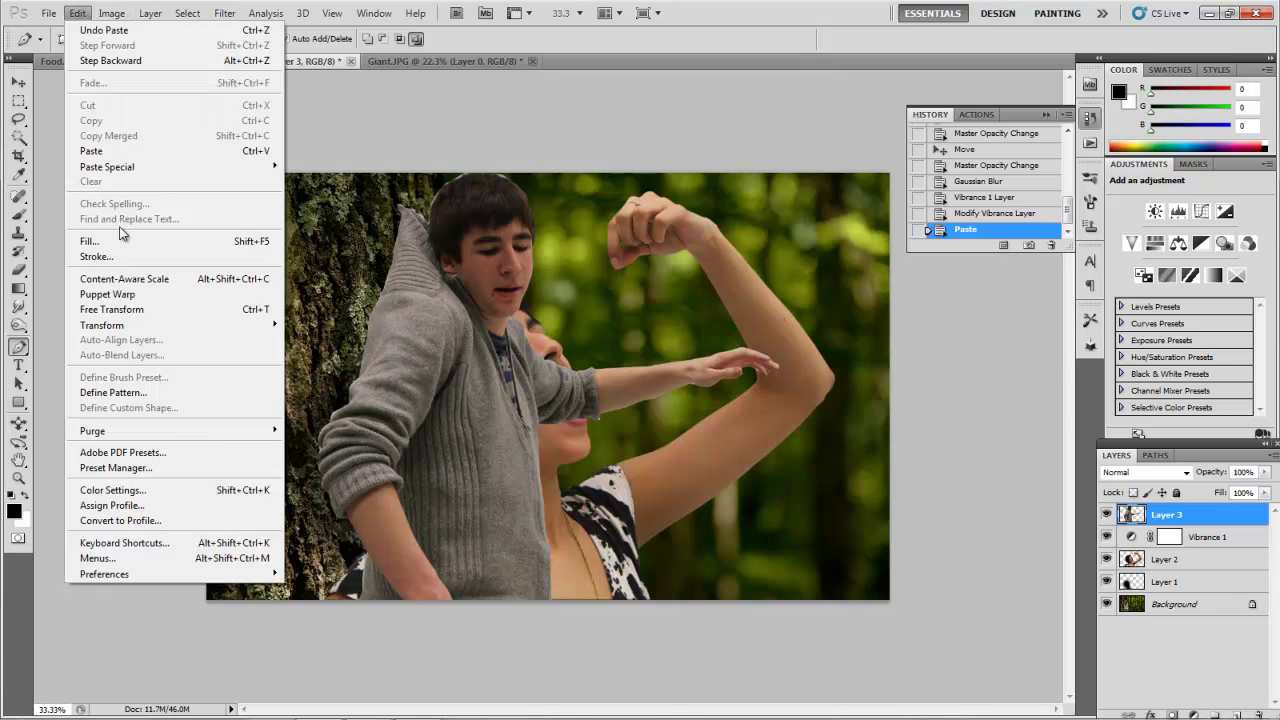
pyautogui.moveTo(120, 325)
pyautogui.click(333, 345)
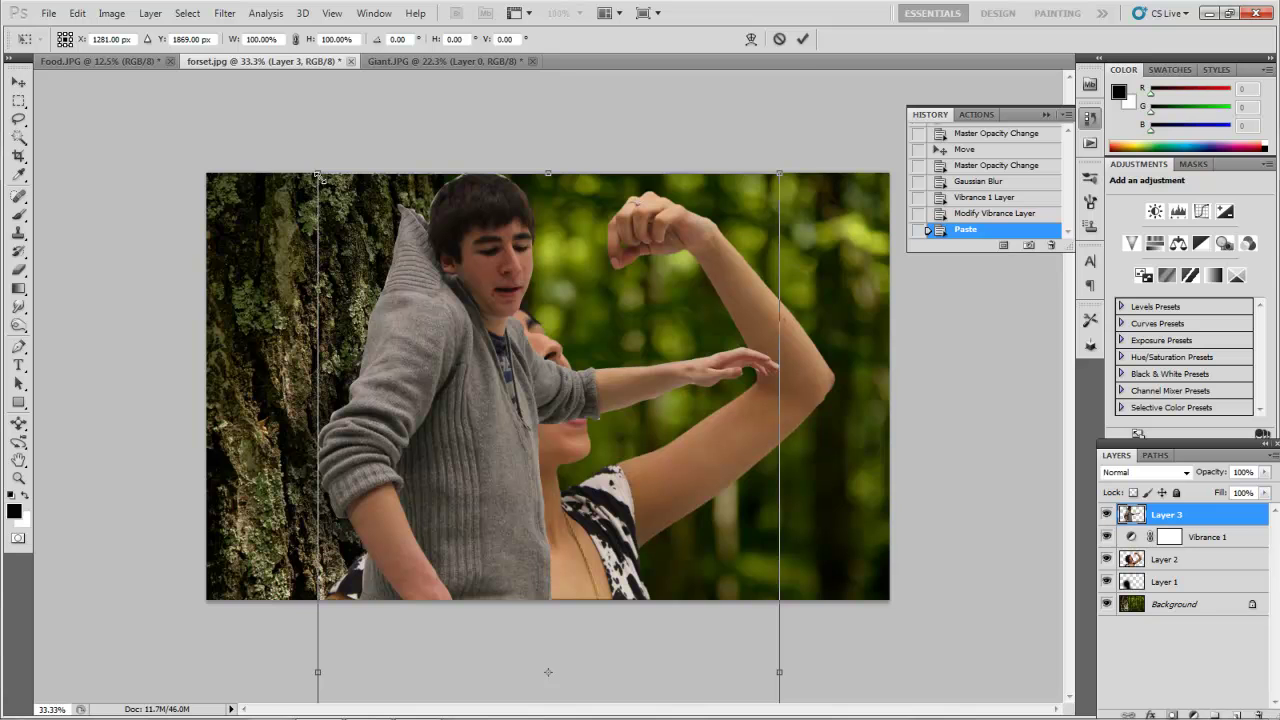
pyautogui.moveTo(313, 170); pyautogui.dragTo(453, 173)
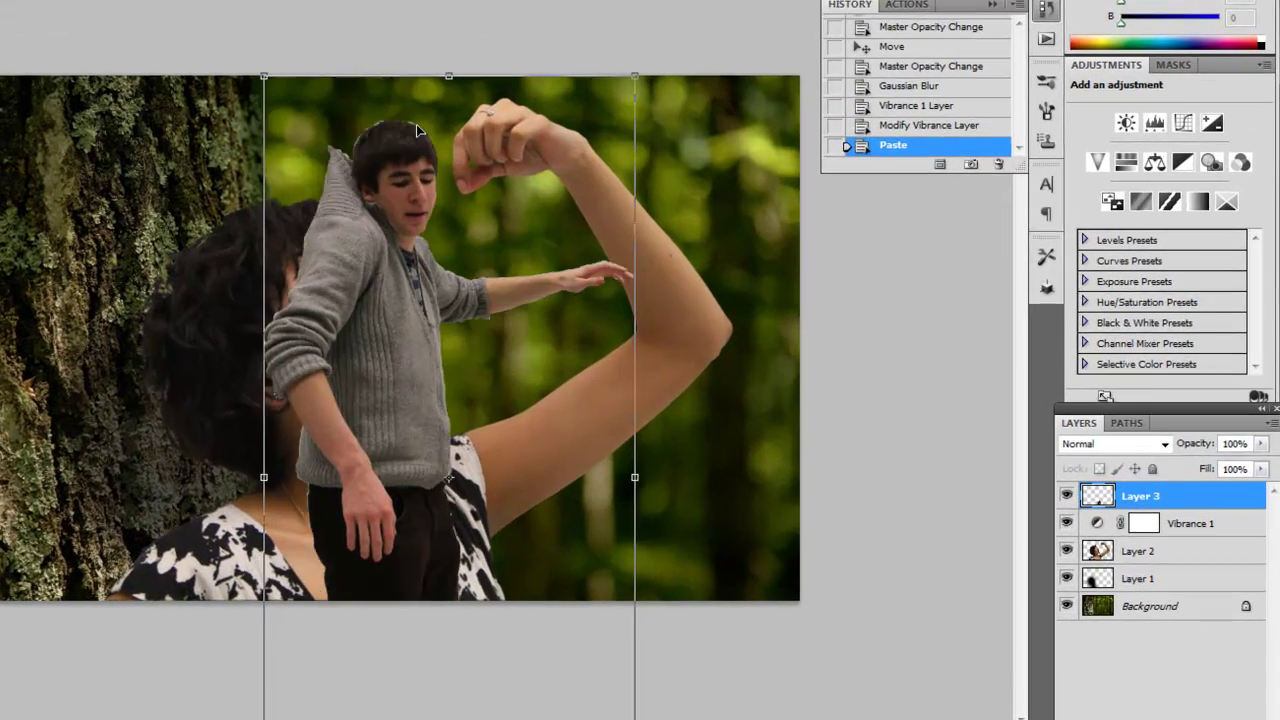
pyautogui.moveTo(418, 130); pyautogui.dragTo(454, 209)
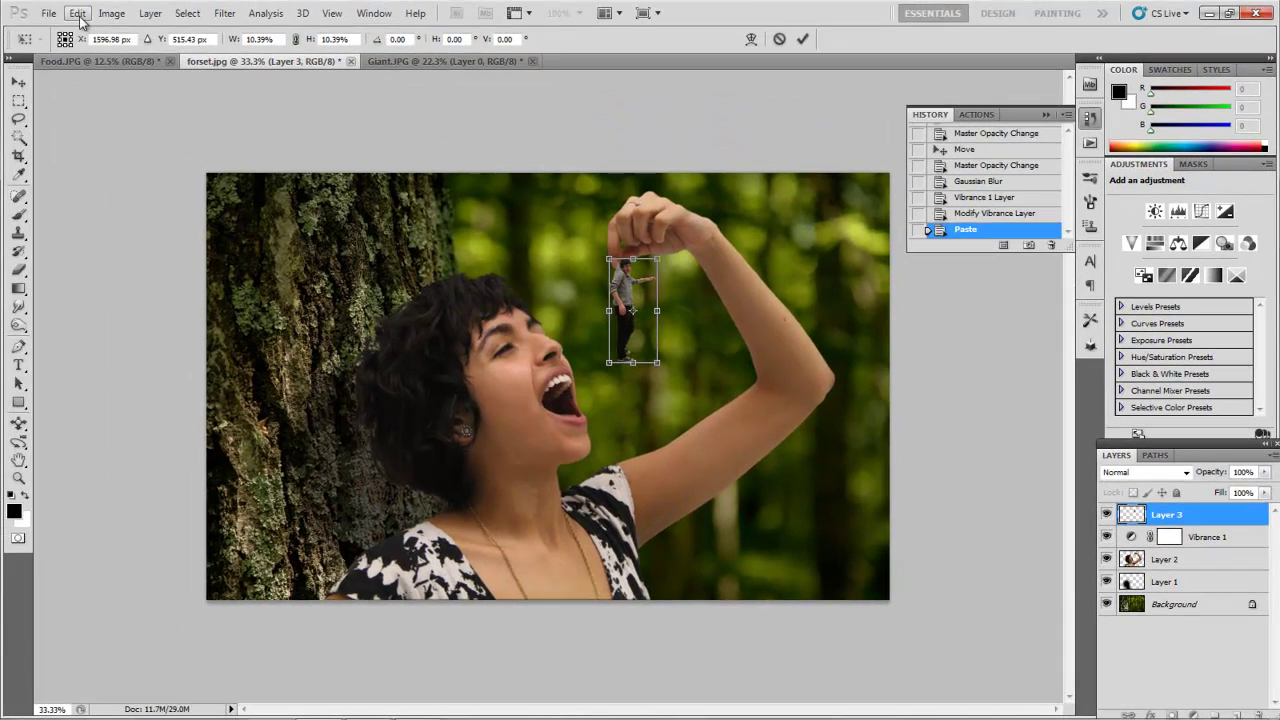
# Flip the small man horizontally, move him left under the fingers, and commit
pyautogui.click(77, 13)
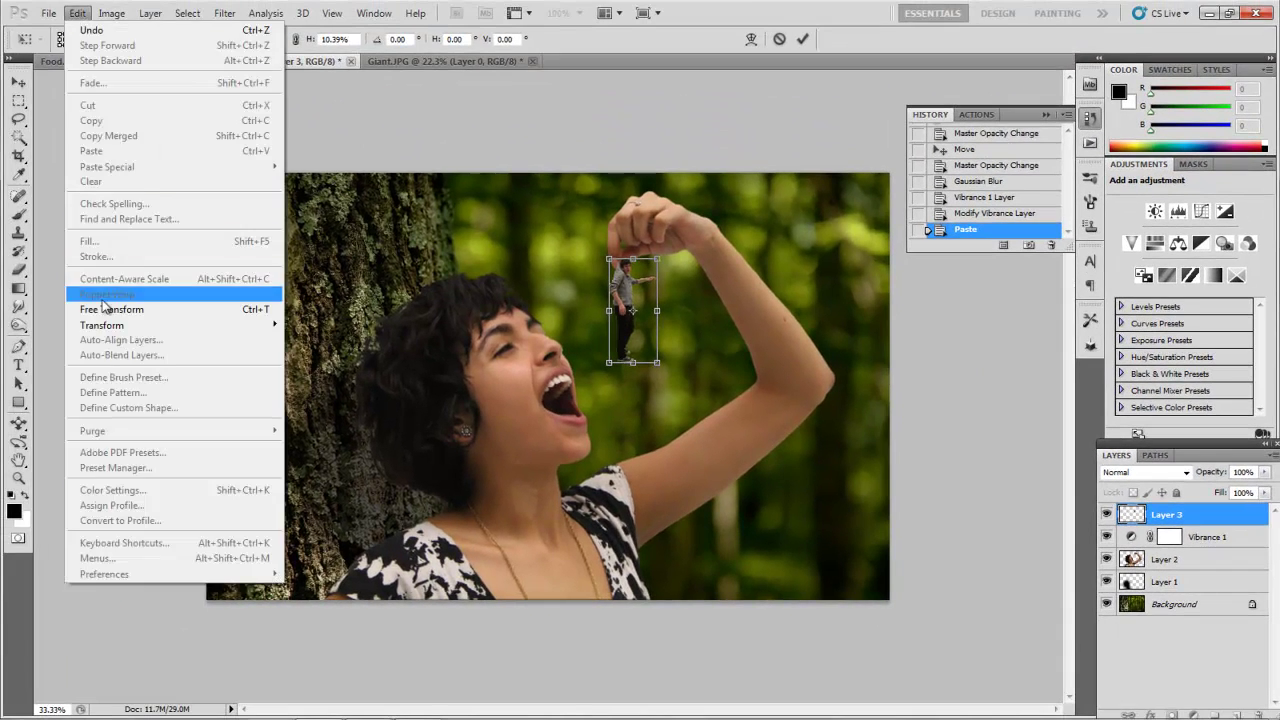
pyautogui.moveTo(198, 326)
pyautogui.click(320, 497)
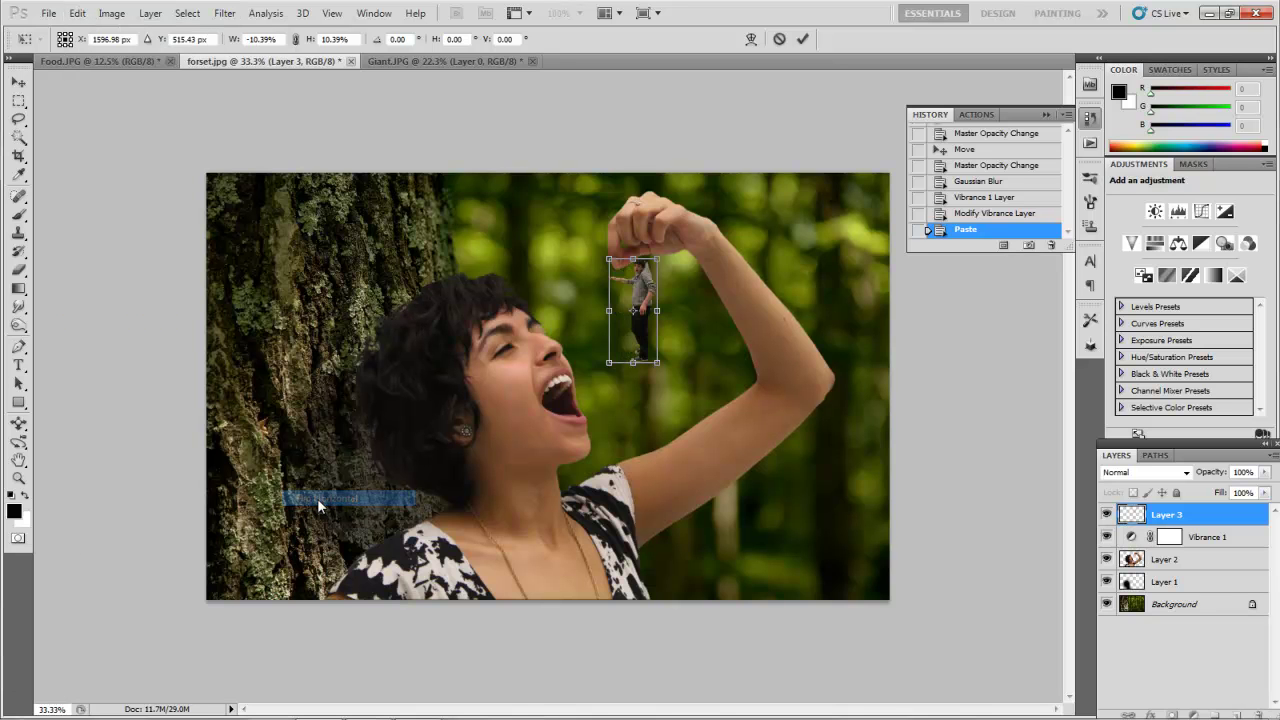
pyautogui.moveTo(643, 293); pyautogui.dragTo(620, 298)
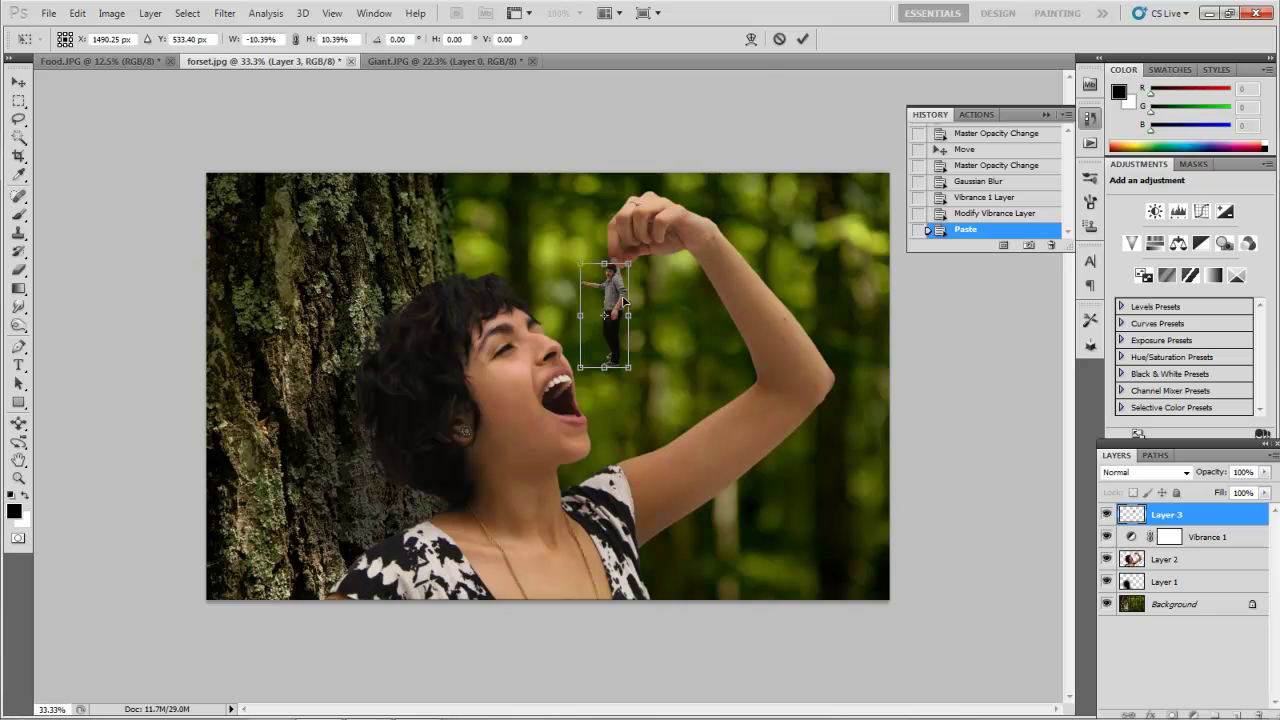
pyautogui.press('Return')
pyautogui.press('p')
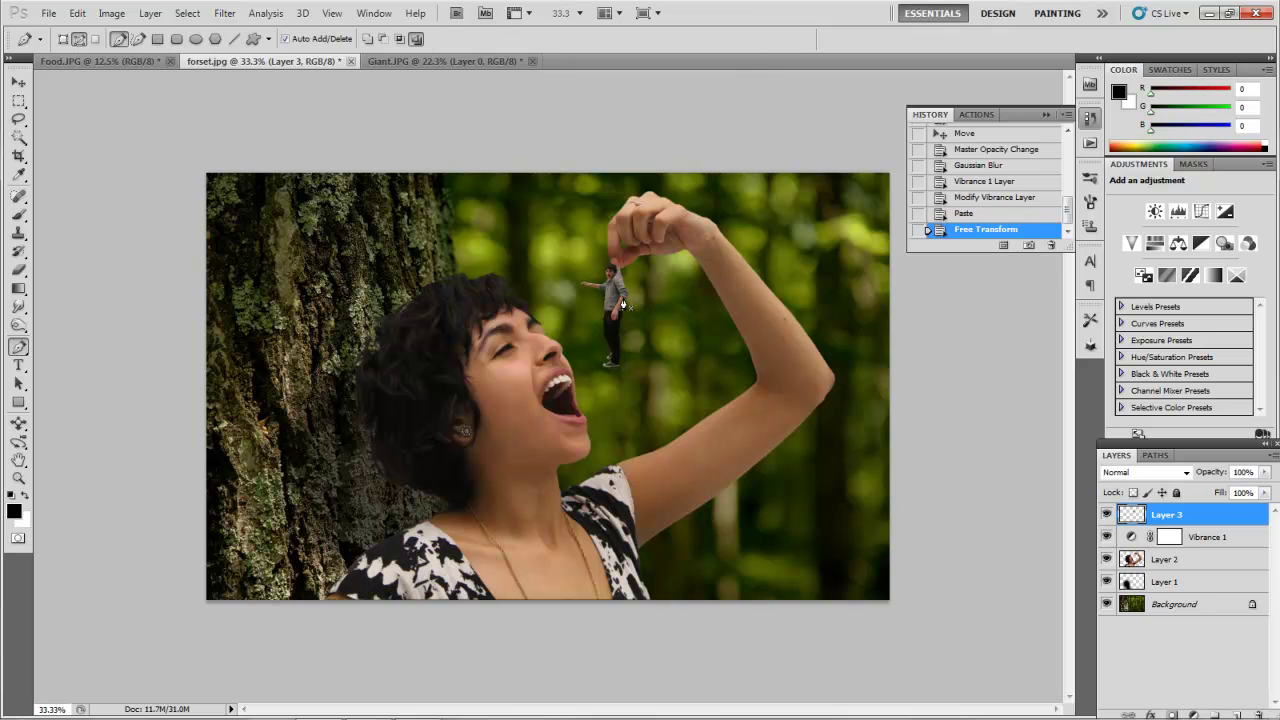
# Zoom to 200% on the man and drag Layer 3 left beneath the fingertip
pyautogui.click(19, 479)
pyautogui.moveTo(621, 265); pyautogui.dragTo(654, 255)
pyautogui.click(654, 255)
pyautogui.click(660, 215)
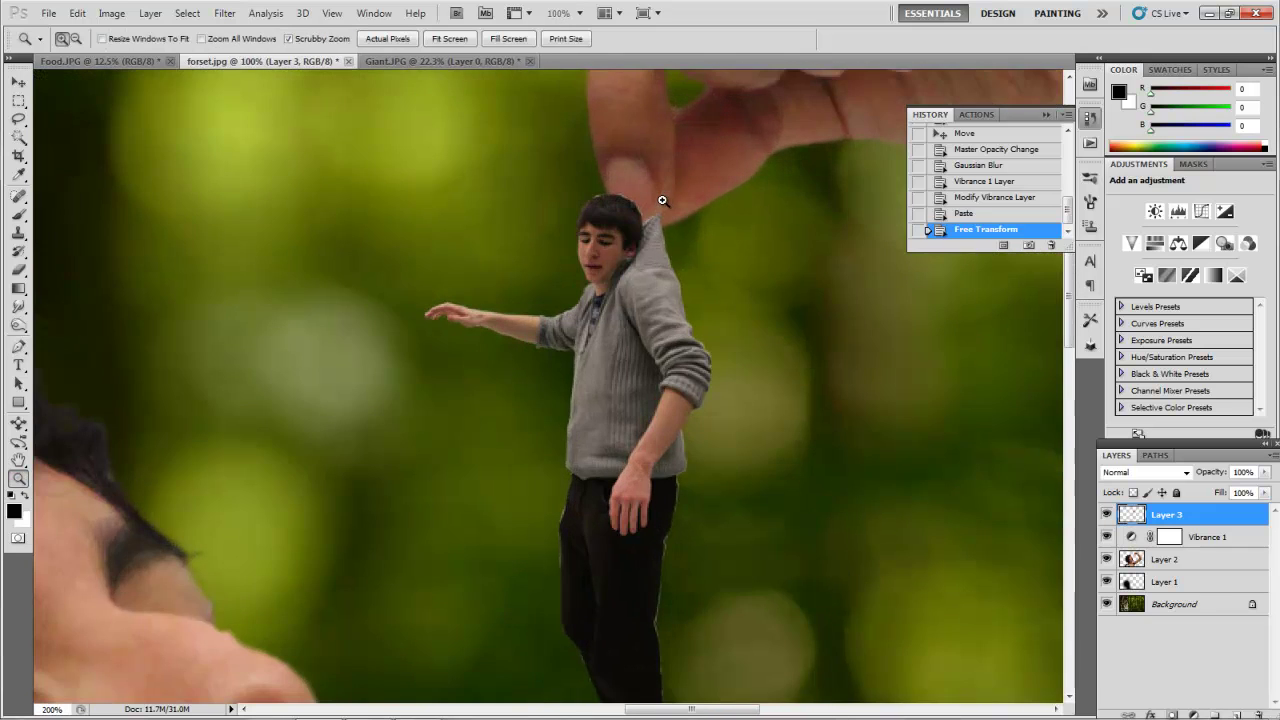
pyautogui.click(20, 83)
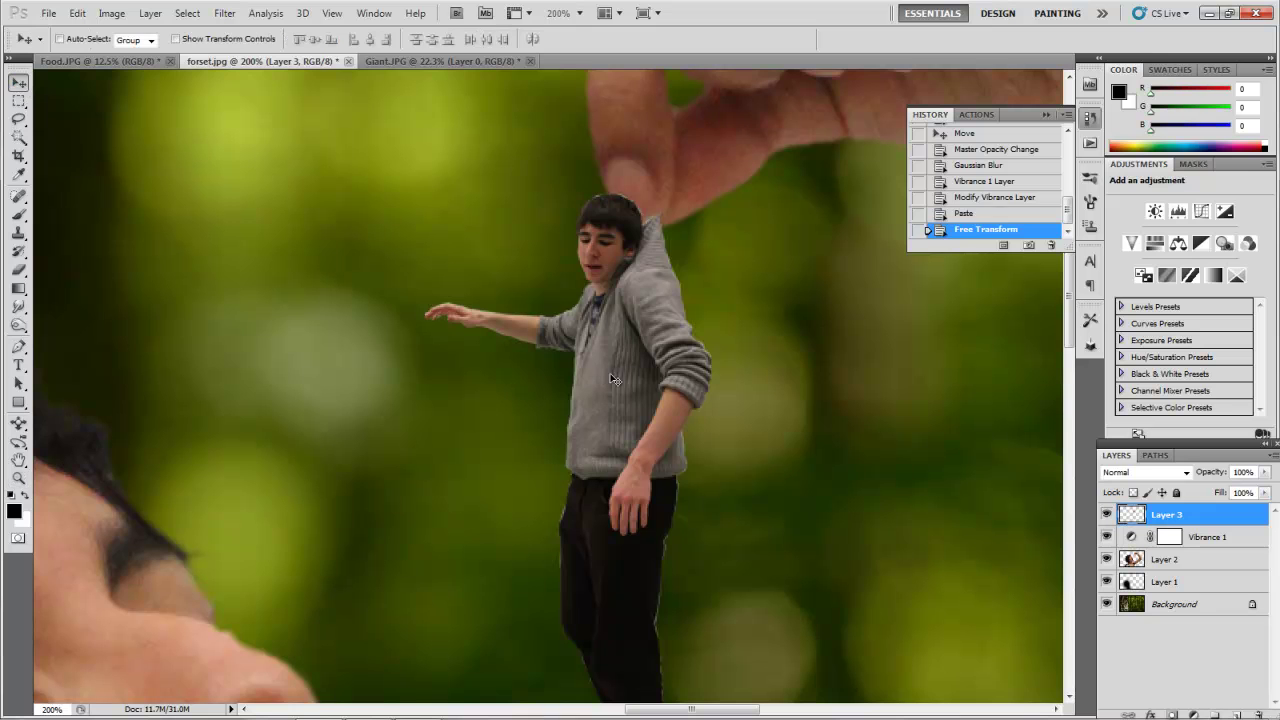
pyautogui.moveTo(625, 379); pyautogui.dragTo(550, 375)
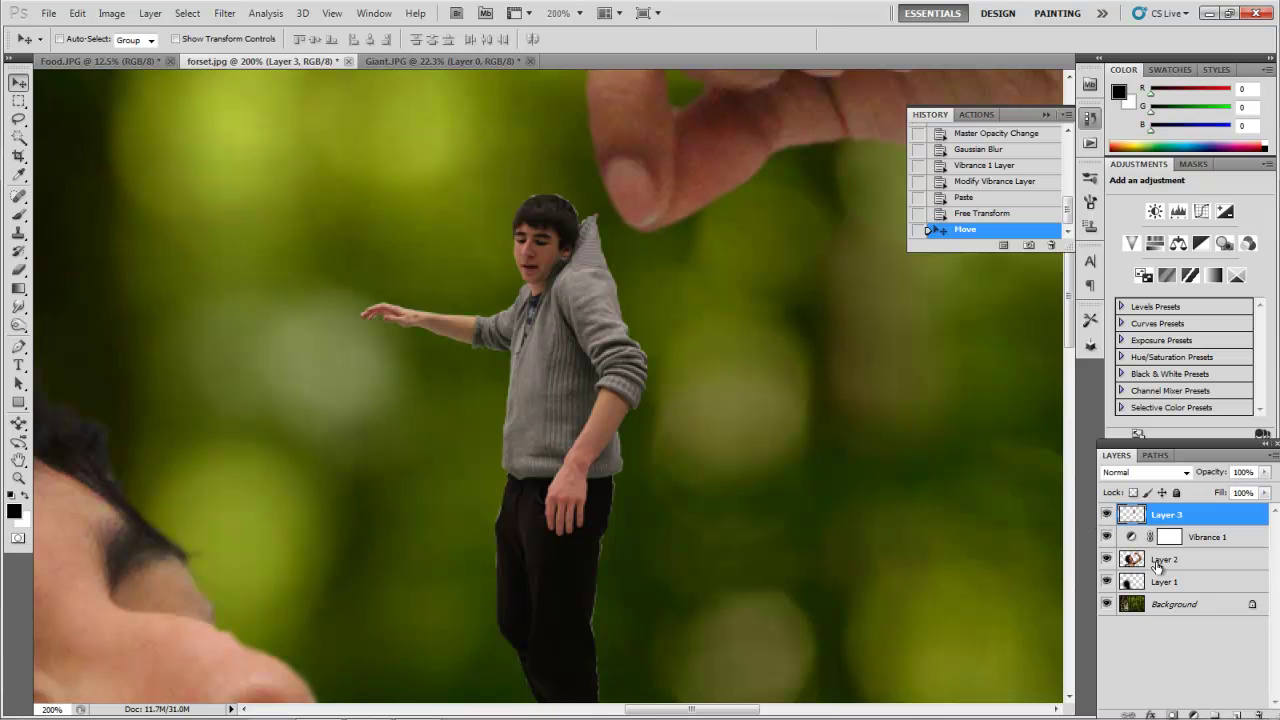
pyautogui.click(1165, 566)
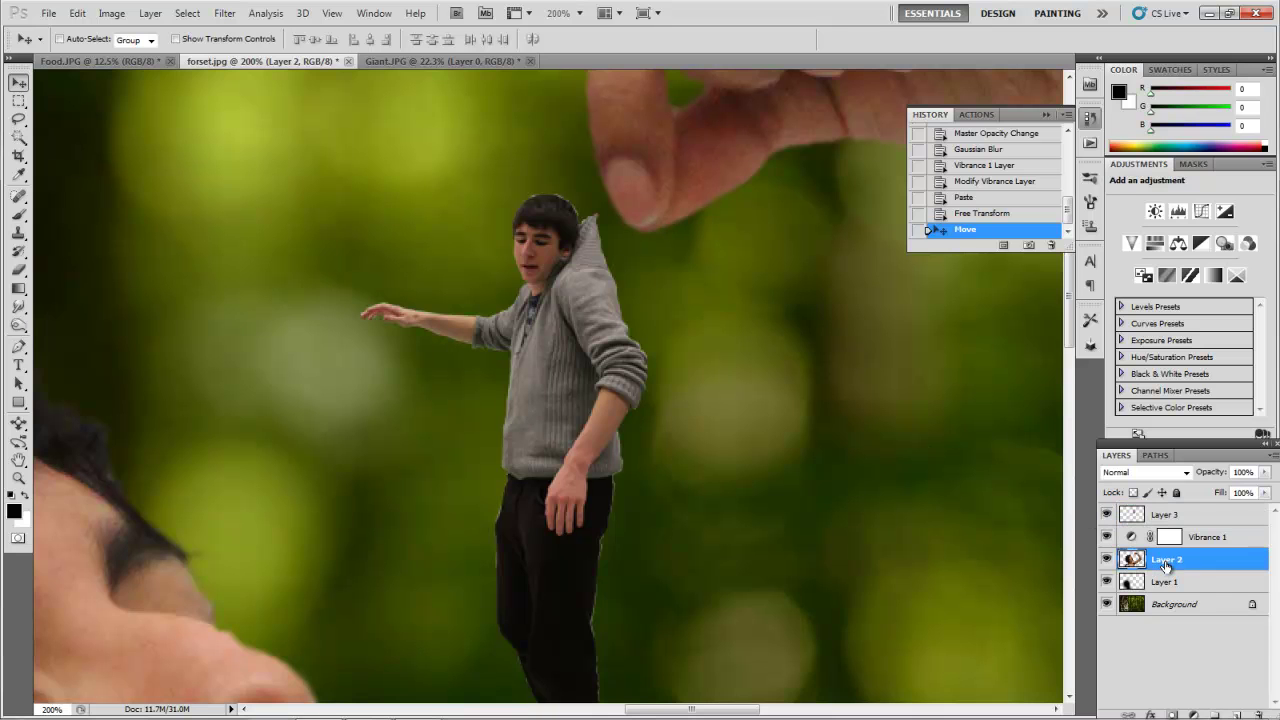
# Trace a closed Pen path around the woman's fingertip on Layer 2
pyautogui.click(18, 348)
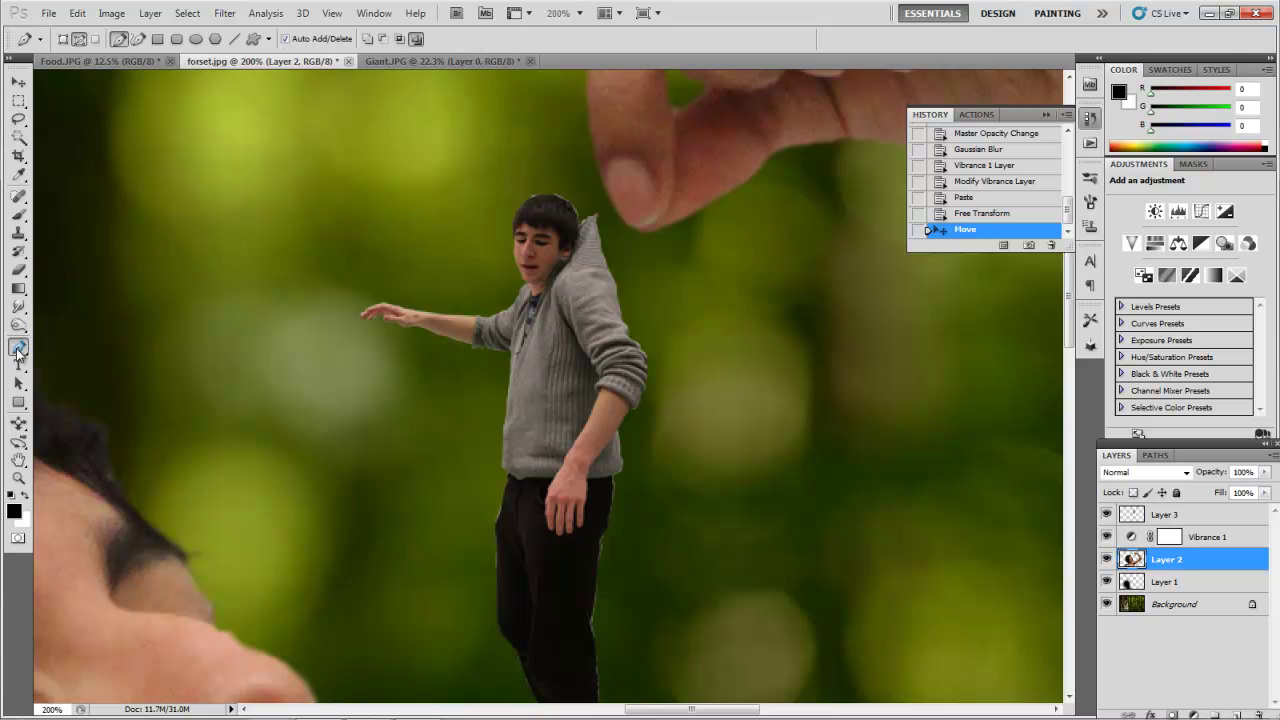
pyautogui.click(597, 169)
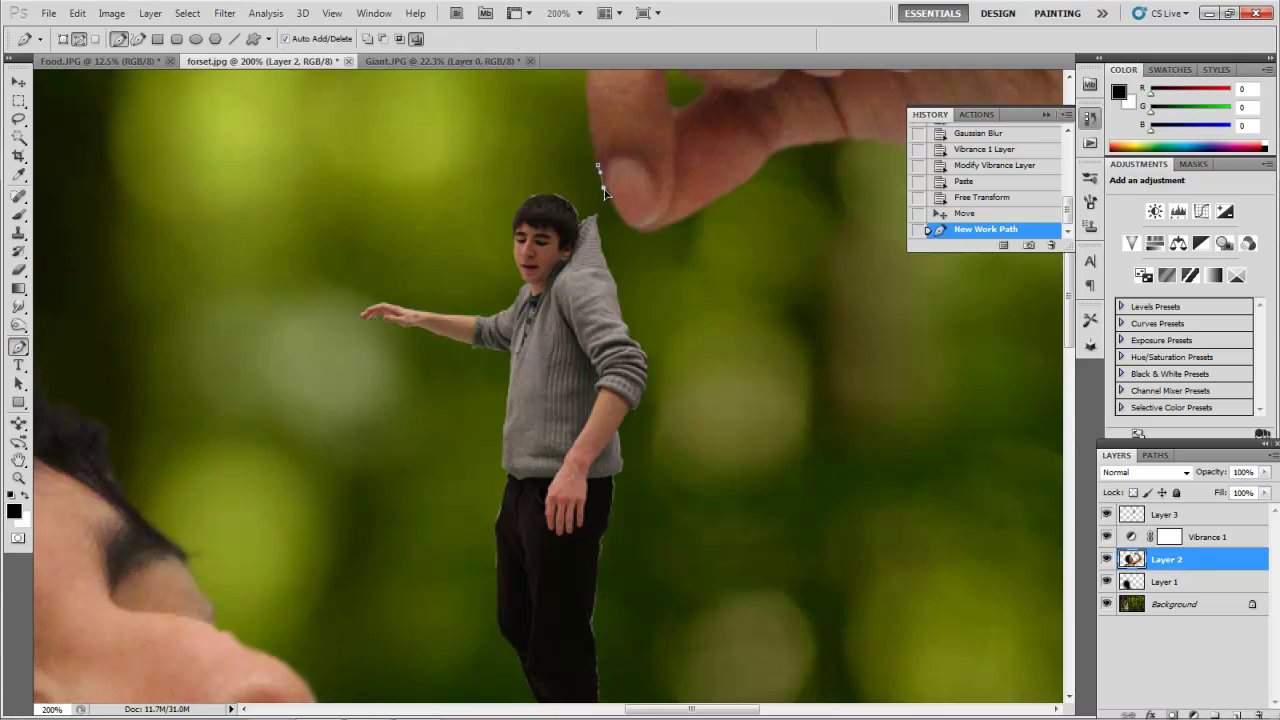
pyautogui.click(603, 189)
pyautogui.click(624, 226)
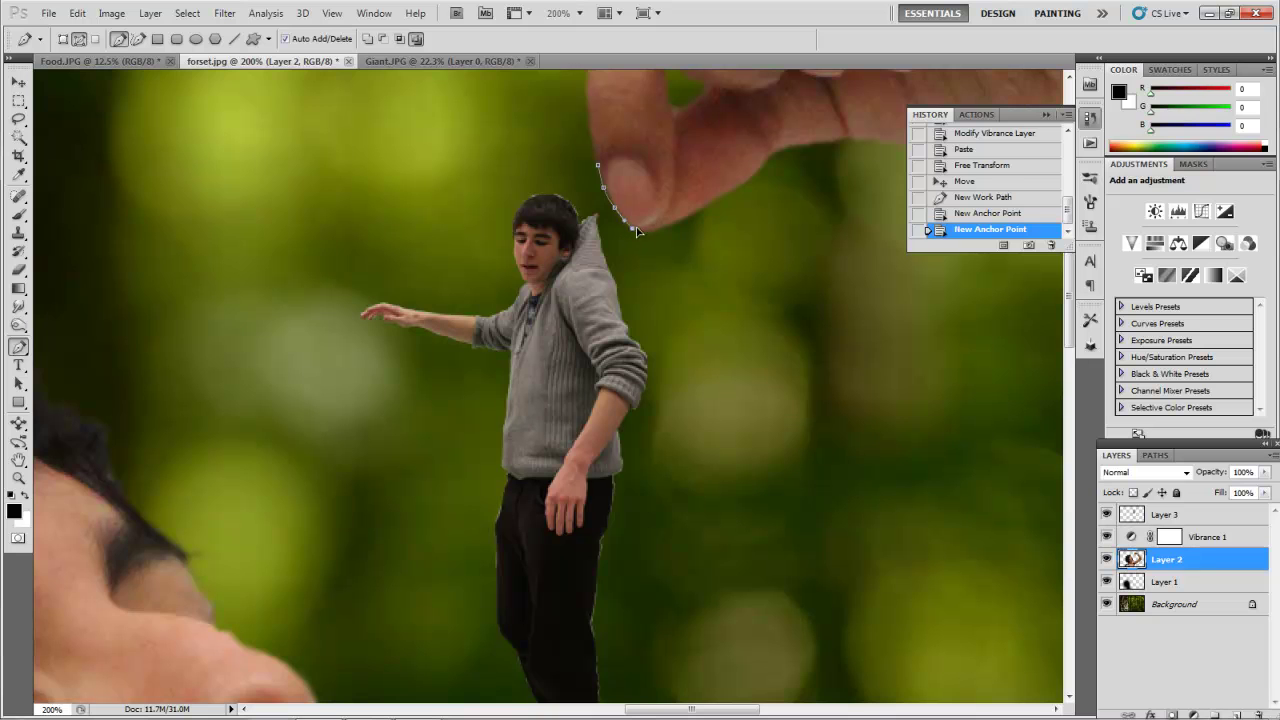
pyautogui.click(634, 228)
pyautogui.click(655, 223)
pyautogui.click(665, 214)
pyautogui.click(673, 188)
pyautogui.click(675, 158)
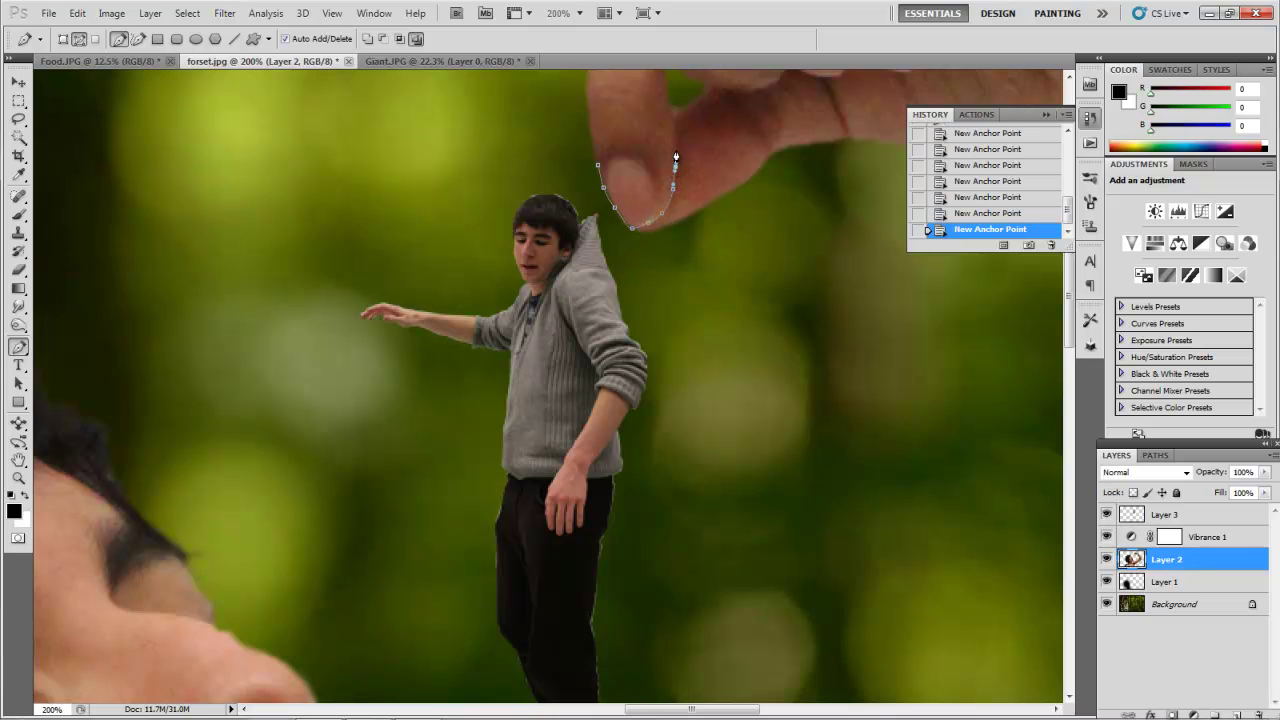
pyautogui.click(598, 164)
# Convert the fingertip path to an unfeathered selection and copy it onto a new layer
pyautogui.click(1152, 457)
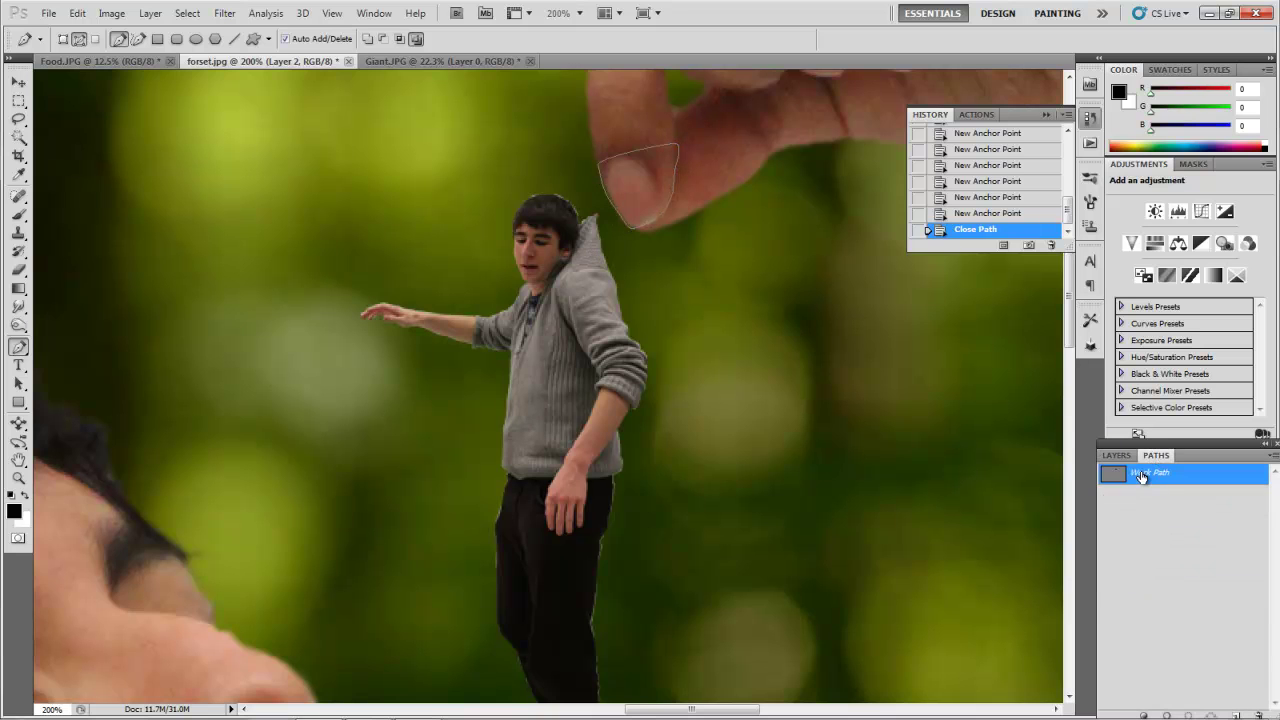
pyautogui.rightClick(1140, 474)
pyautogui.click(1172, 524)
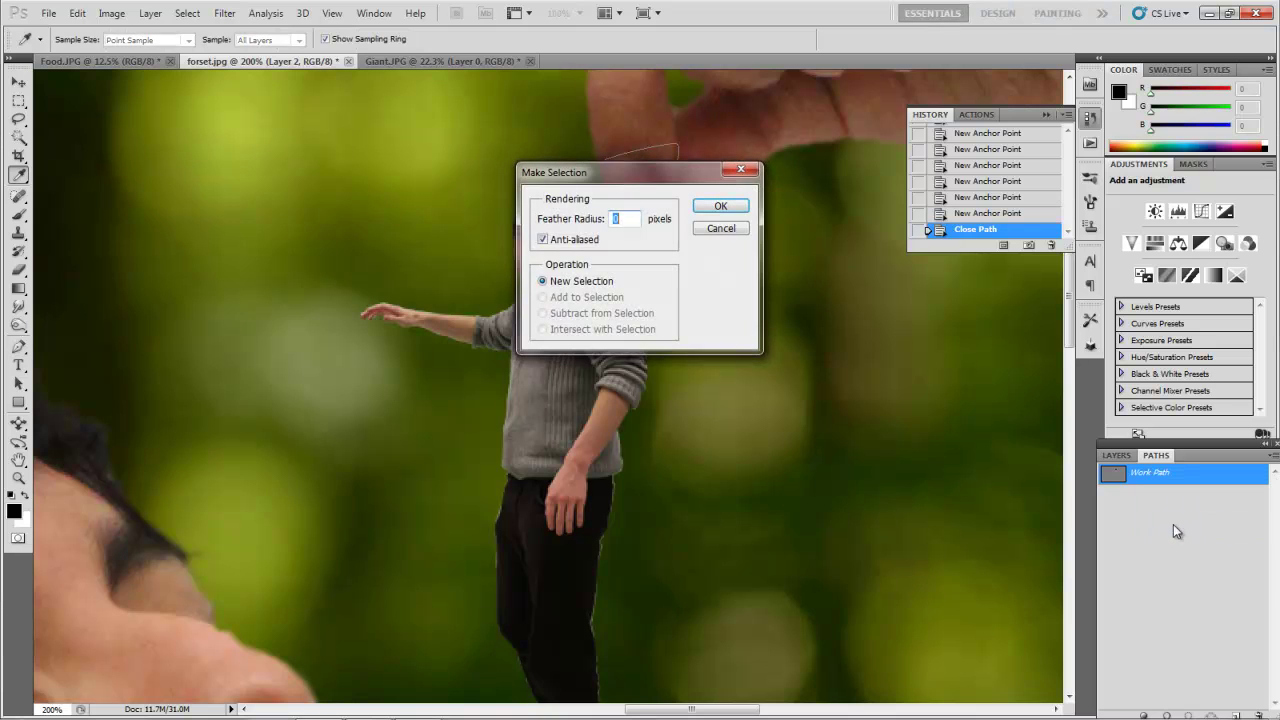
pyautogui.click(715, 206)
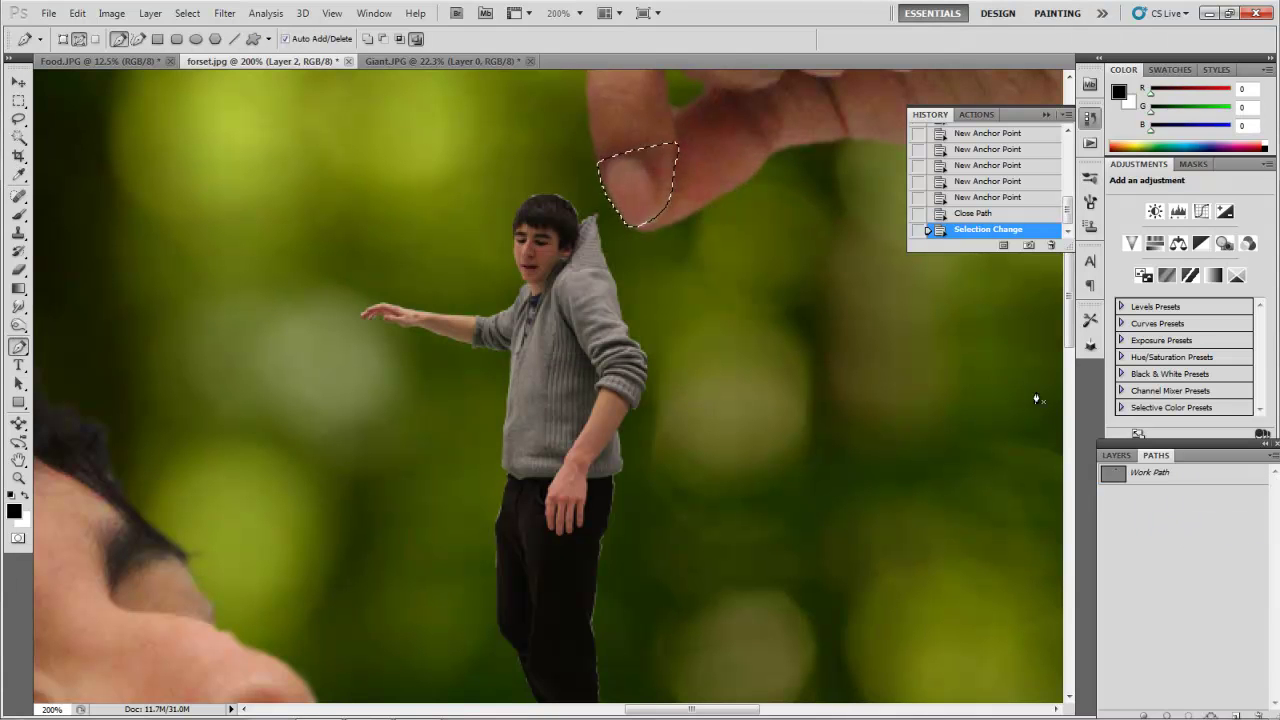
pyautogui.click(1115, 457)
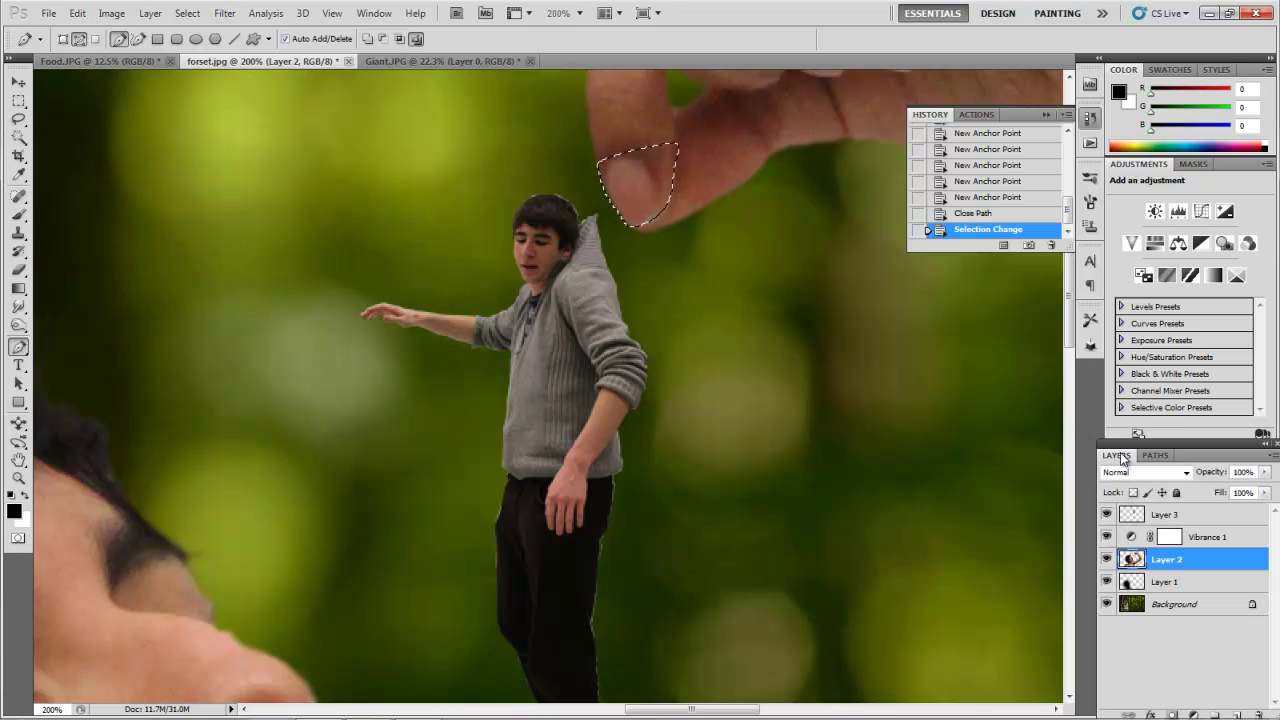
pyautogui.hotkey('ctrl', 'c')
pyautogui.hotkey('ctrl', 'v')
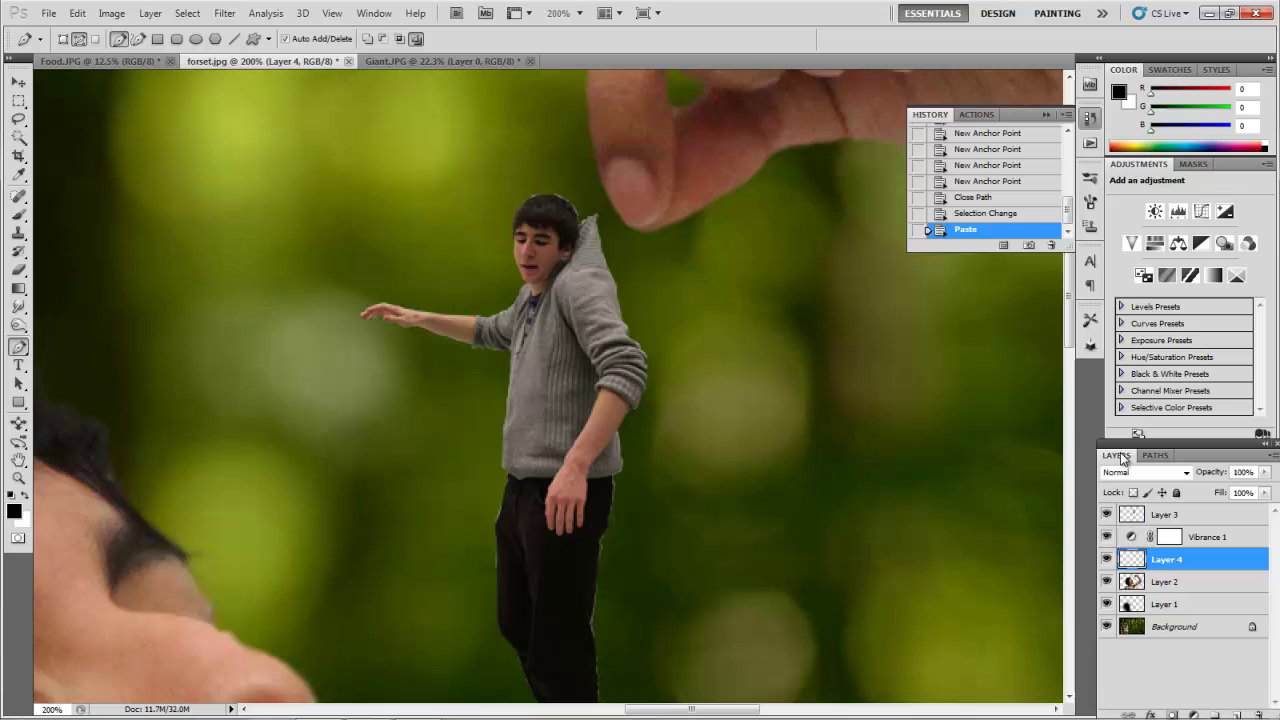
pyautogui.click(1106, 581)
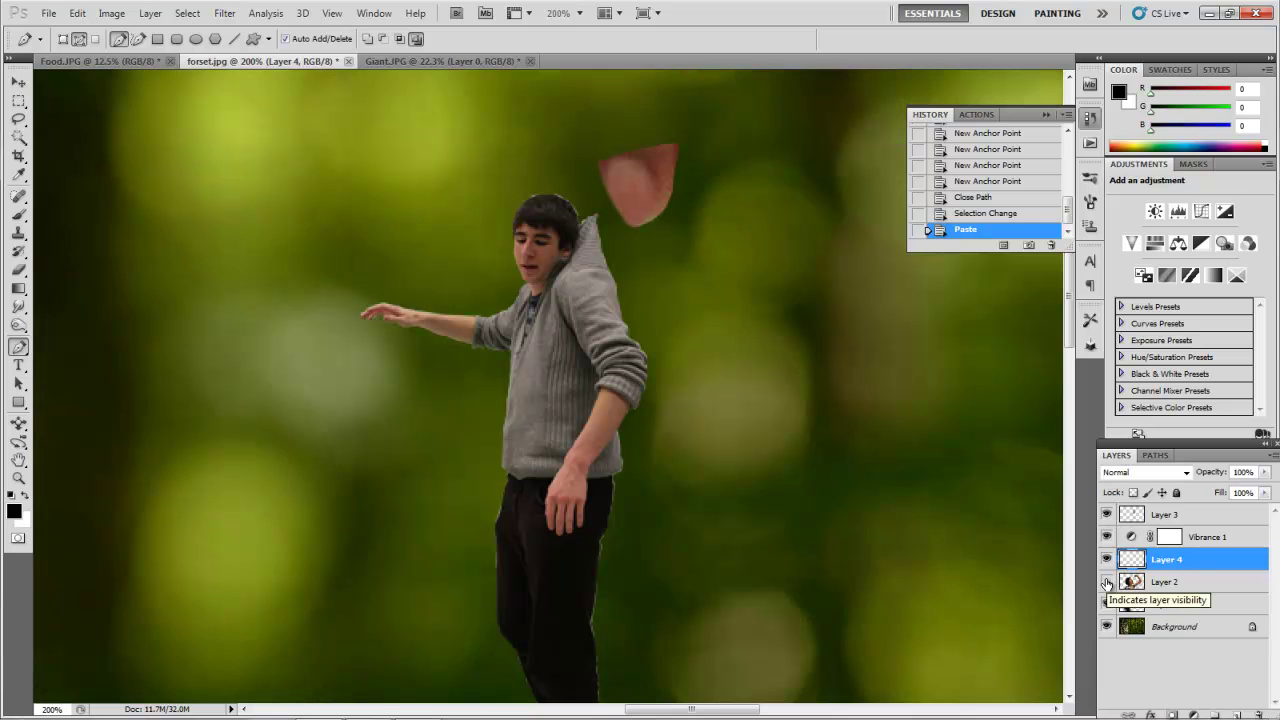
pyautogui.click(1106, 581)
# Rename Layer 4 to 'finger' and move Layer 3 beneath it
pyautogui.doubleClick(1166, 562)
pyautogui.write('finger')
pyautogui.press('Return')
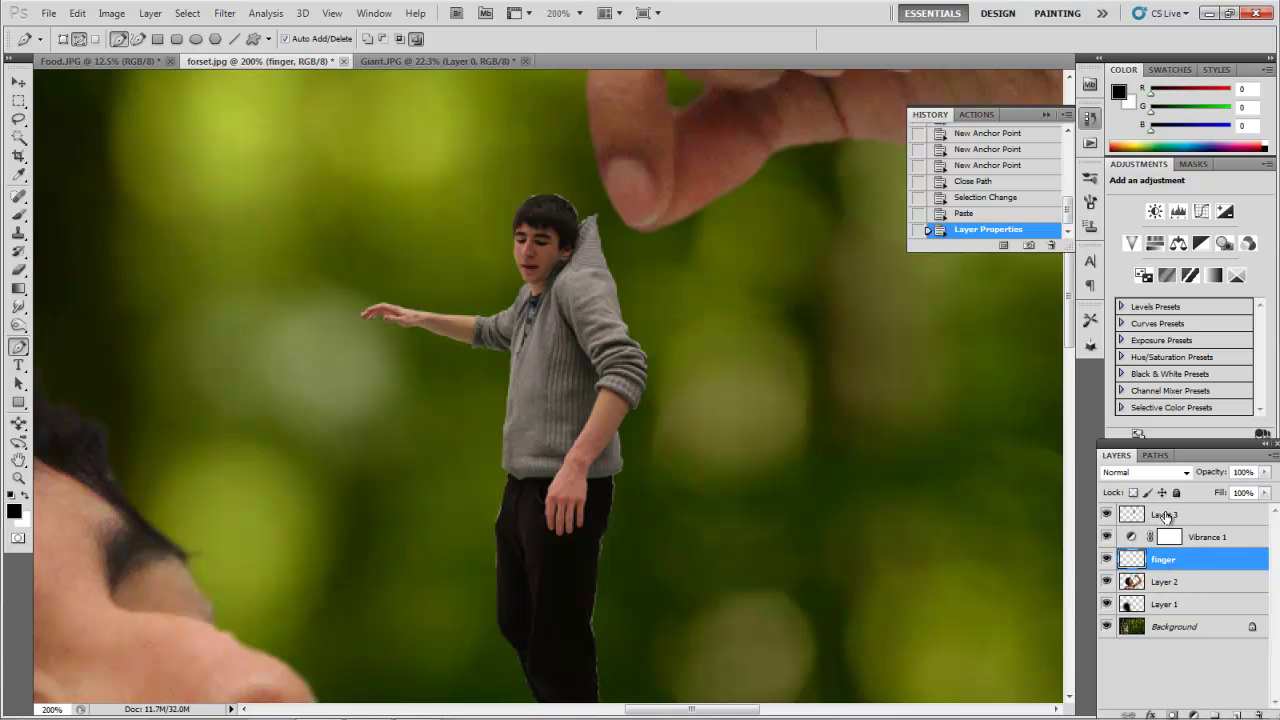
pyautogui.moveTo(1166, 515); pyautogui.dragTo(1163, 577)
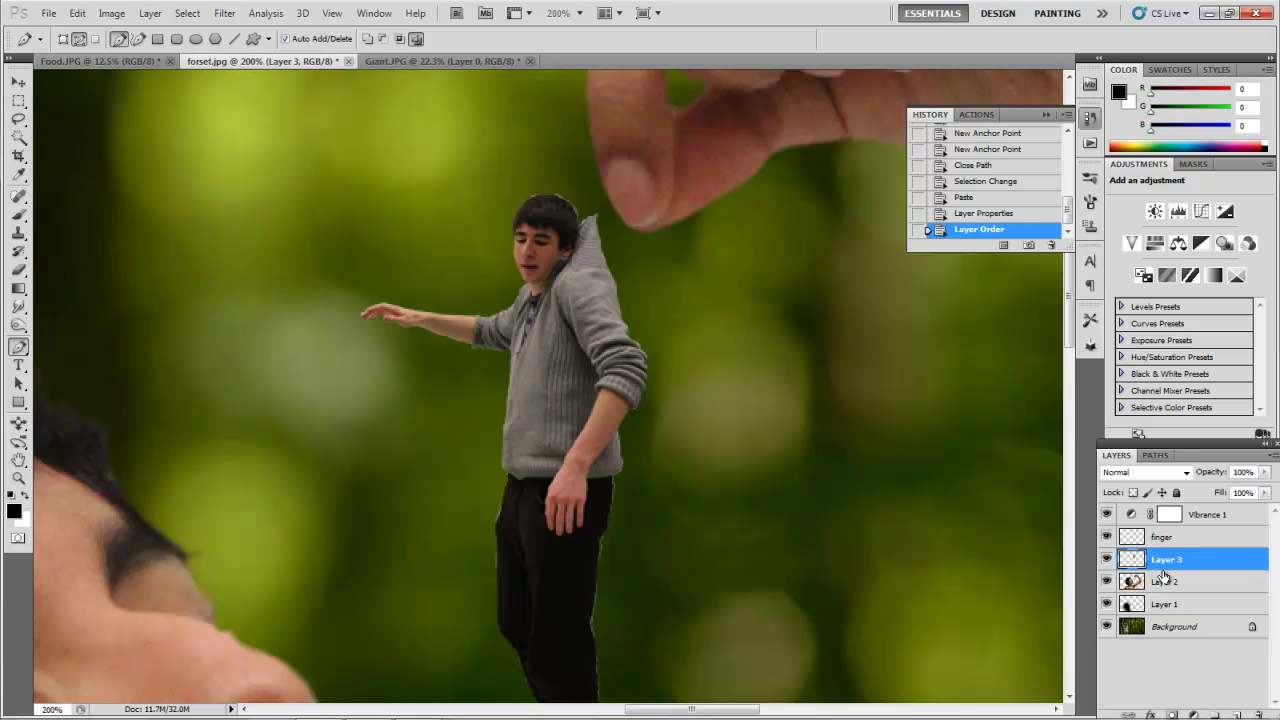
# Drag the man up and right so the fingertip overlaps his shoulder, then fit the image on screen
pyautogui.click(19, 82)
pyautogui.moveTo(570, 422); pyautogui.dragTo(619, 418)
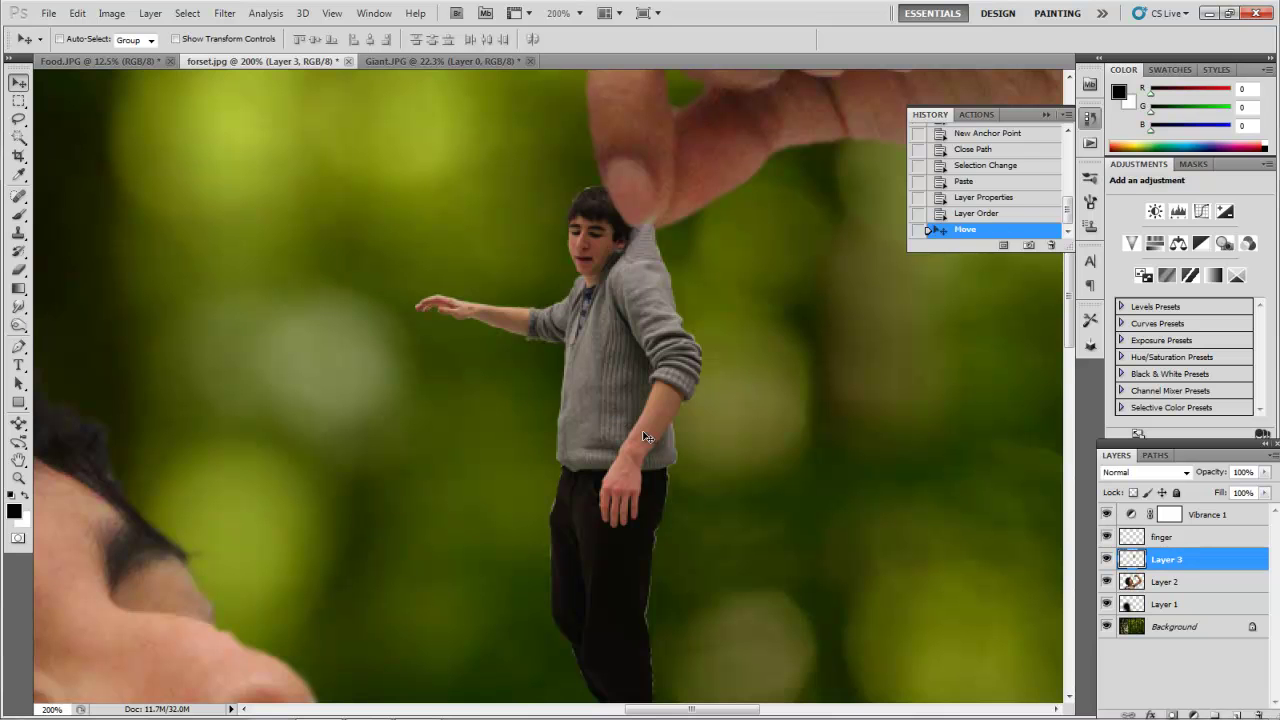
pyautogui.hotkey('ctrl', '0')
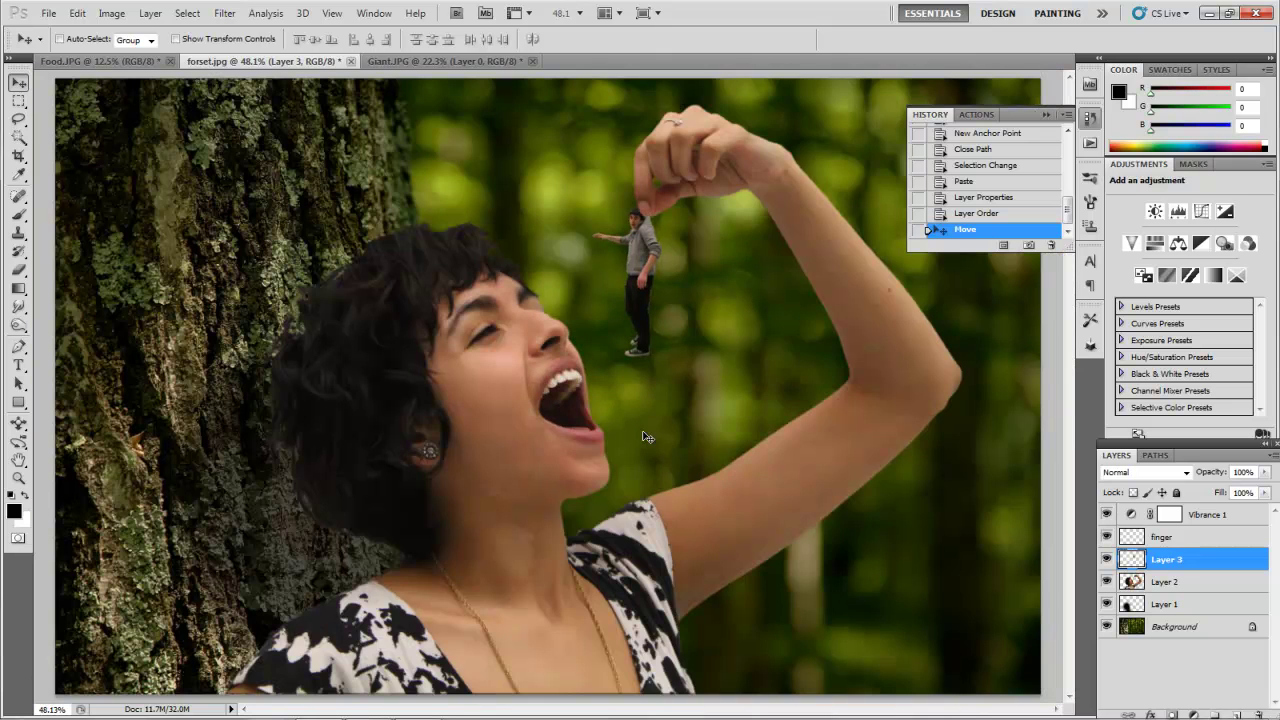